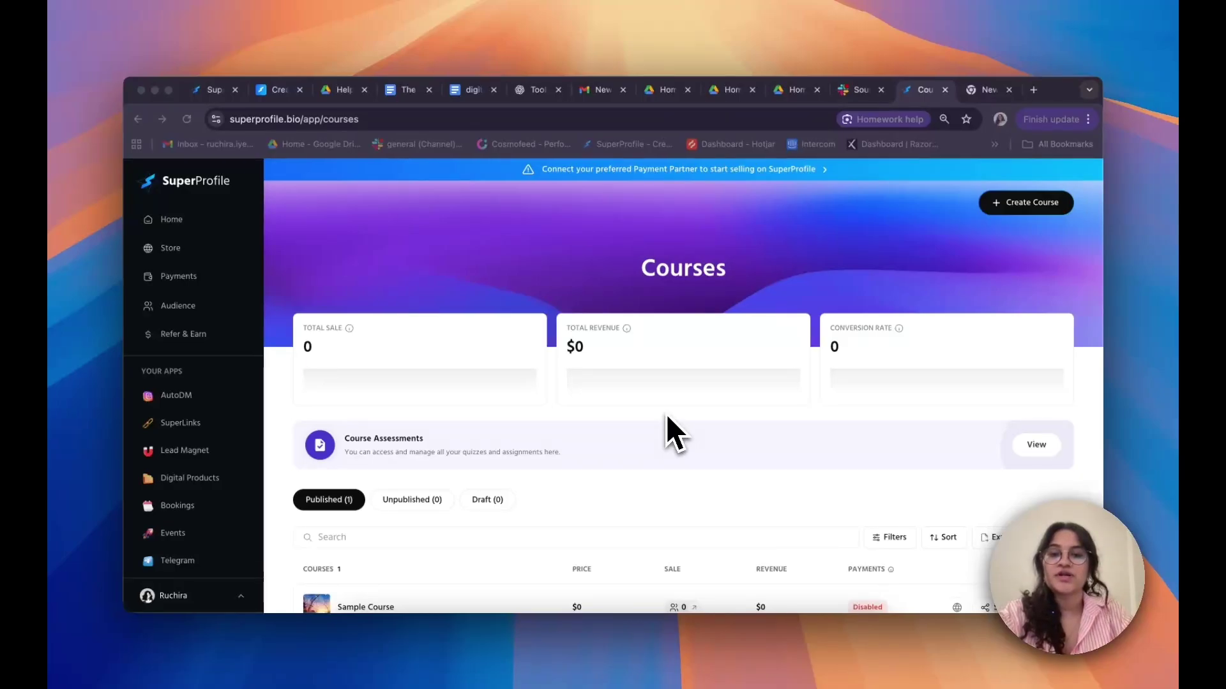
# - Start creating a new course from the Courses page
pyautogui.scroll(-3, 665, 415)
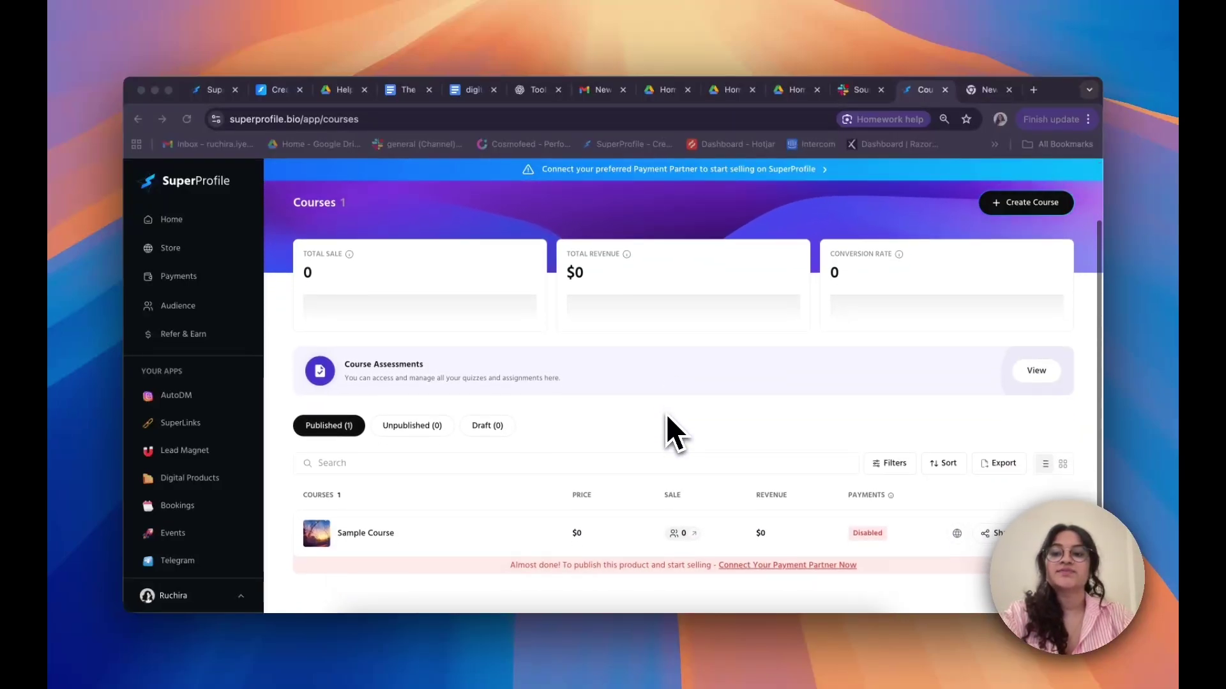
pyautogui.scroll(1, 665, 415)
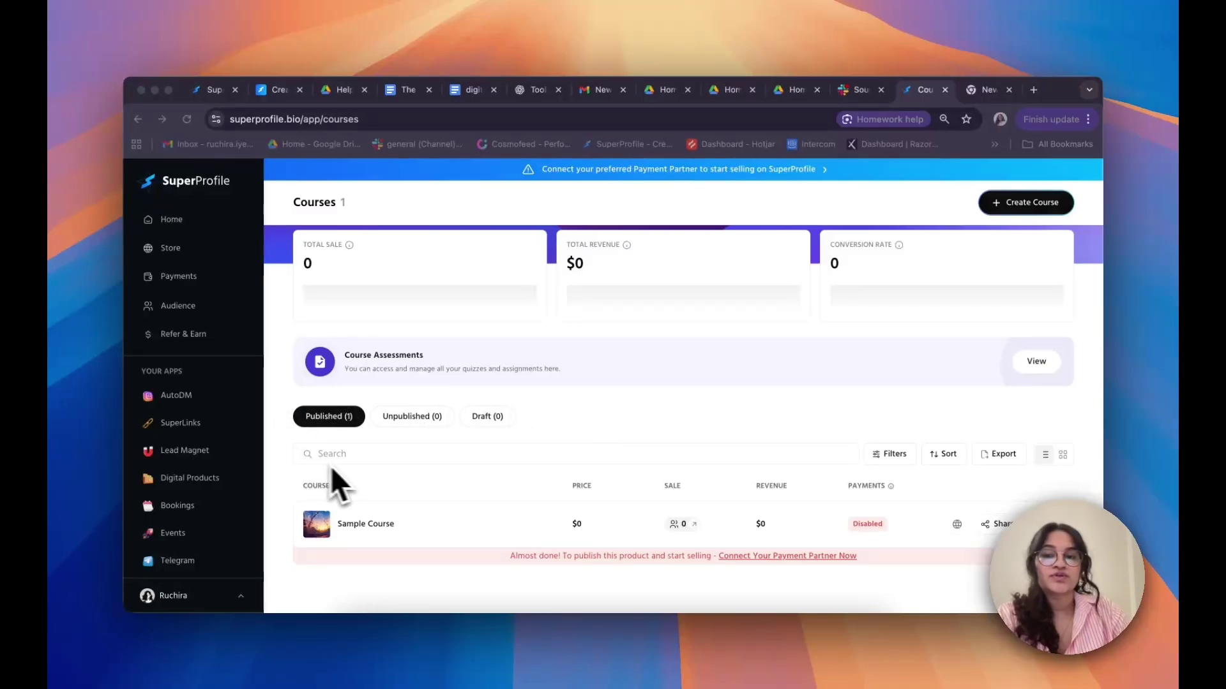
pyautogui.scroll(-1, 472, 476)
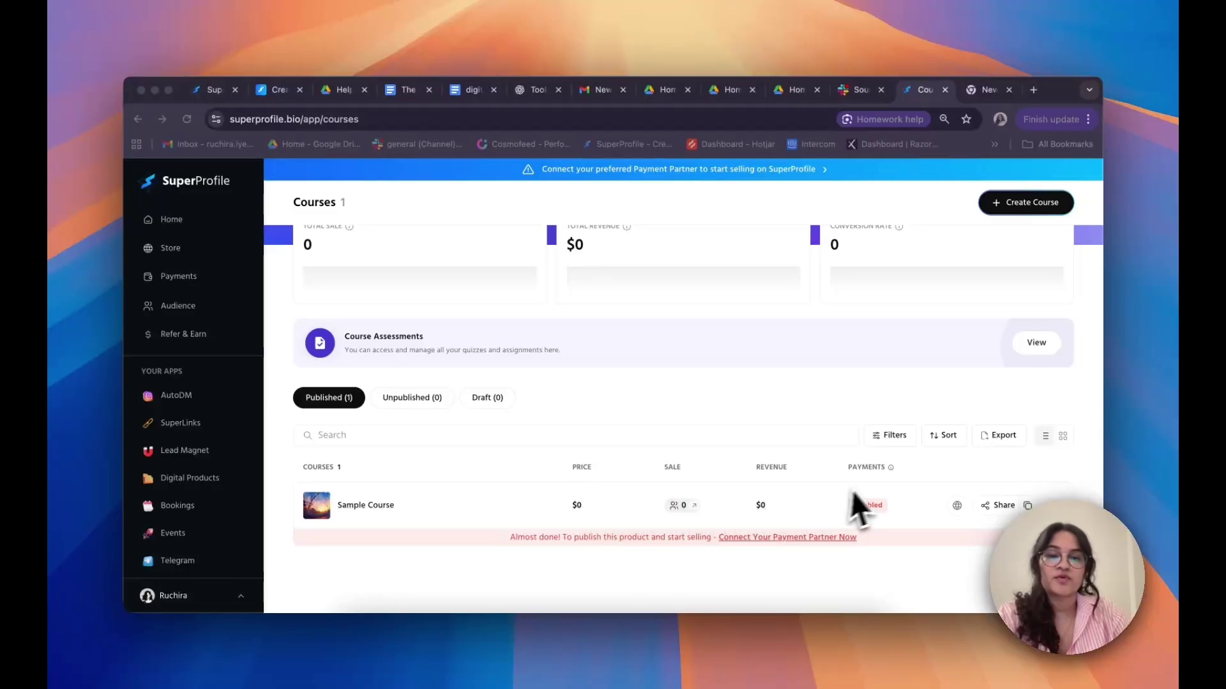
pyautogui.scroll(3, 744, 405)
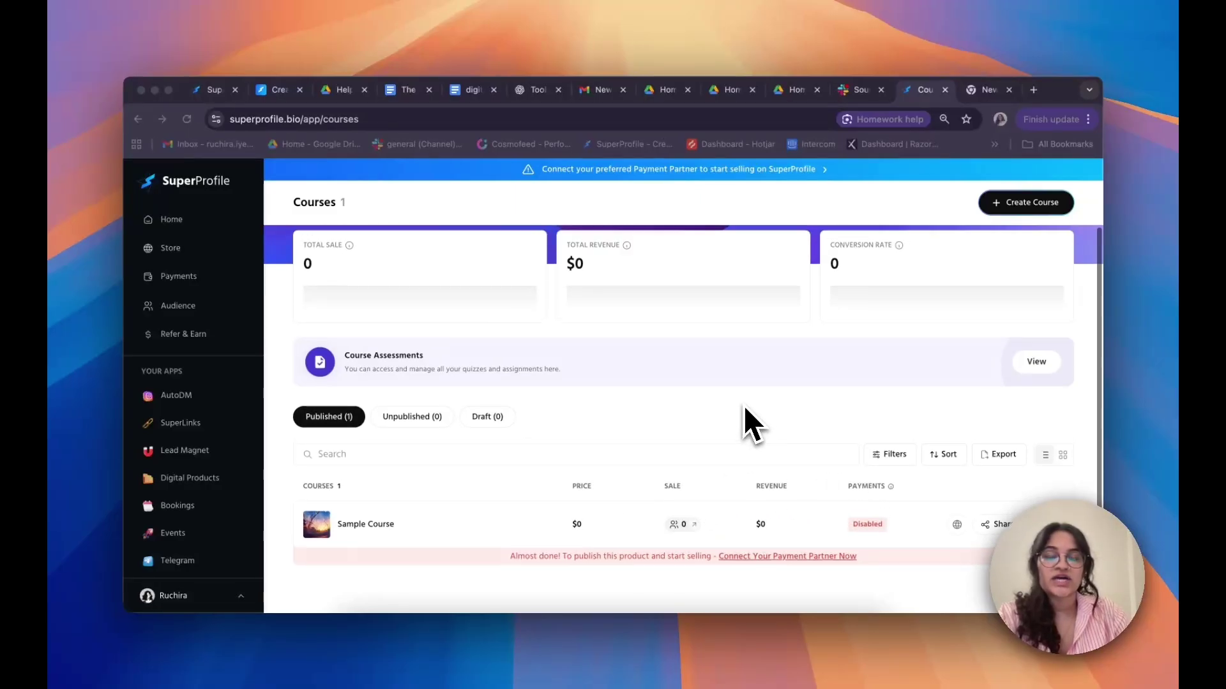
pyautogui.scroll(2, 744, 405)
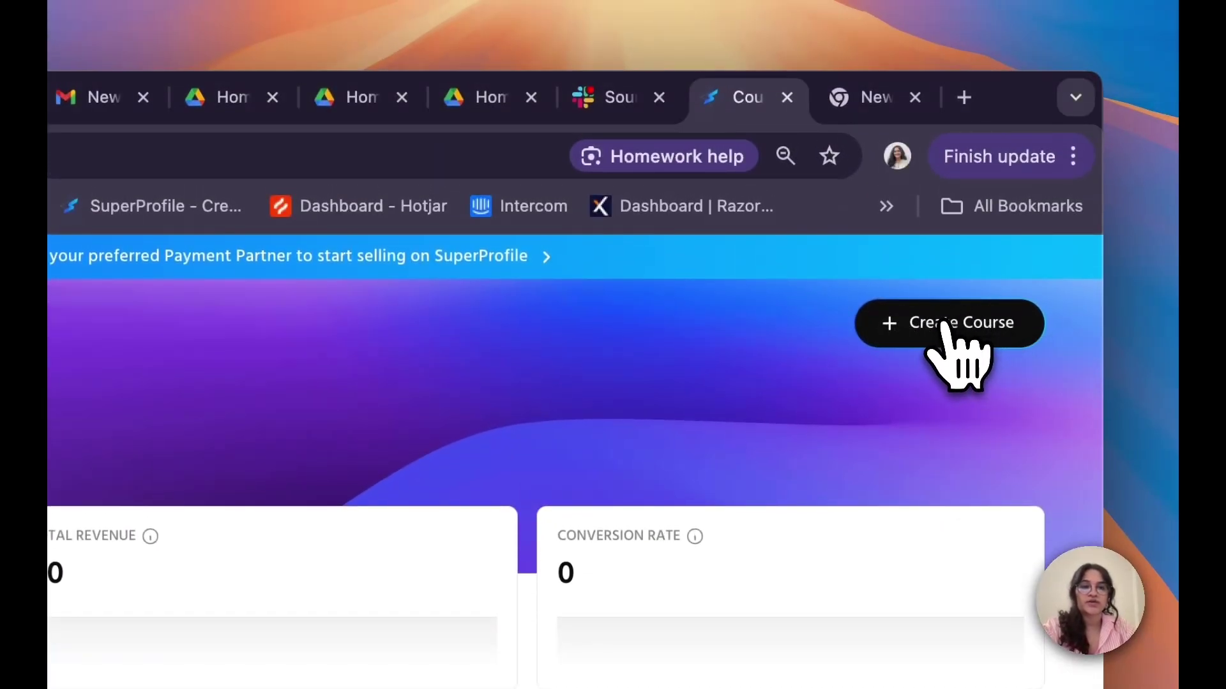
pyautogui.click(951, 323)
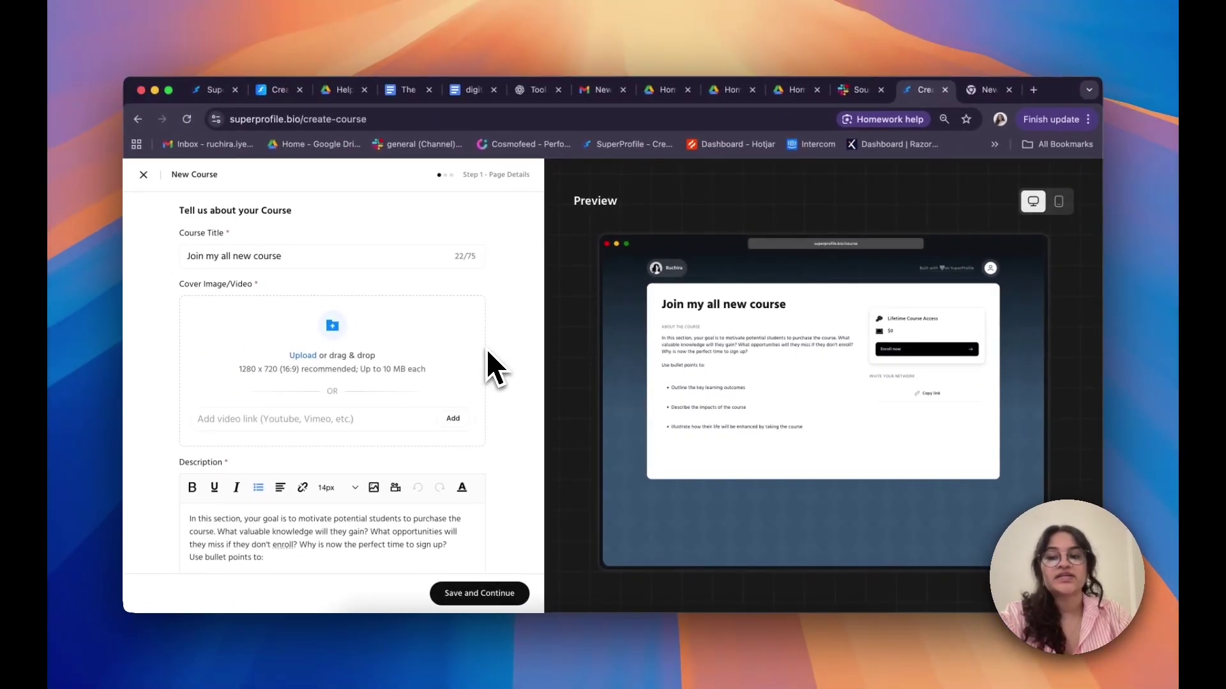
# - Switch the course page preview between mobile and desktop layouts
pyautogui.scroll(-1, 487, 352)
pyautogui.scroll(1, 485, 350)
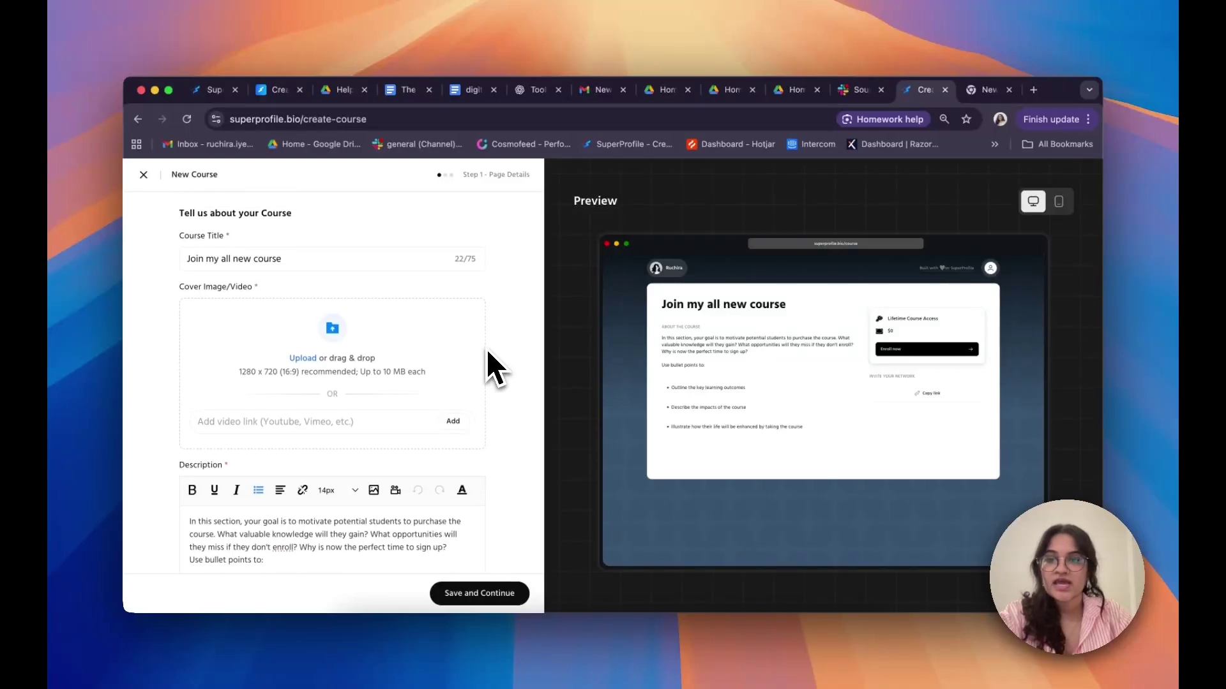
pyautogui.scroll(-1, 486, 350)
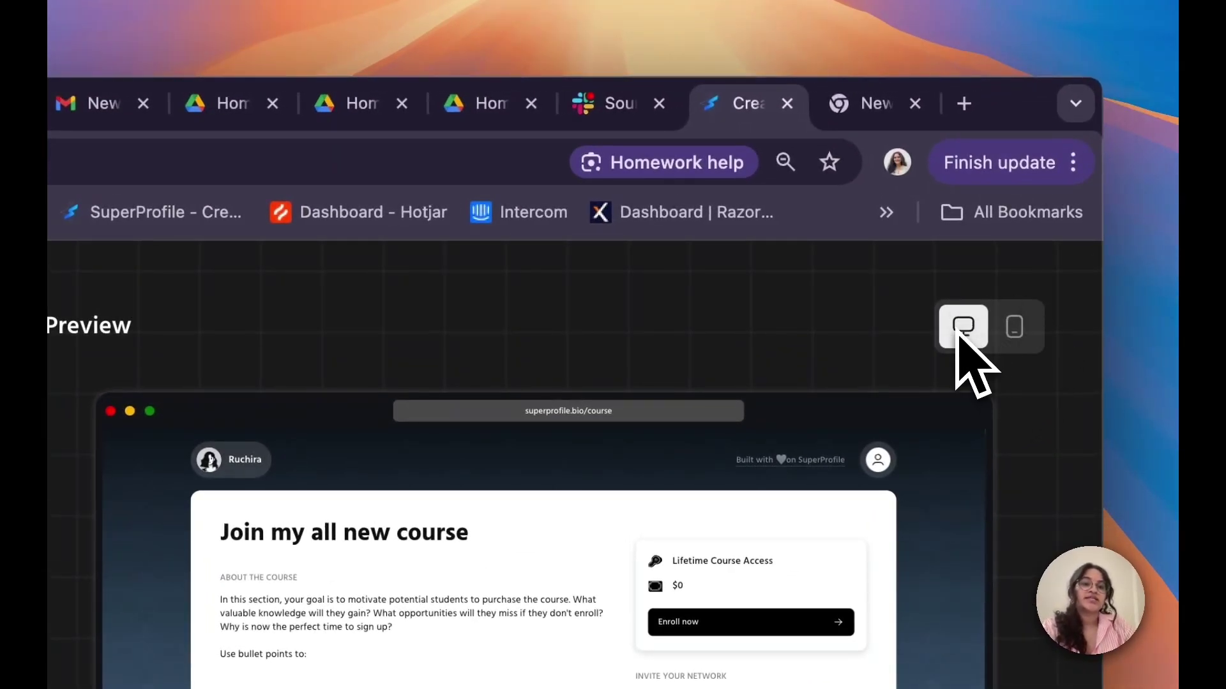
pyautogui.click(1014, 327)
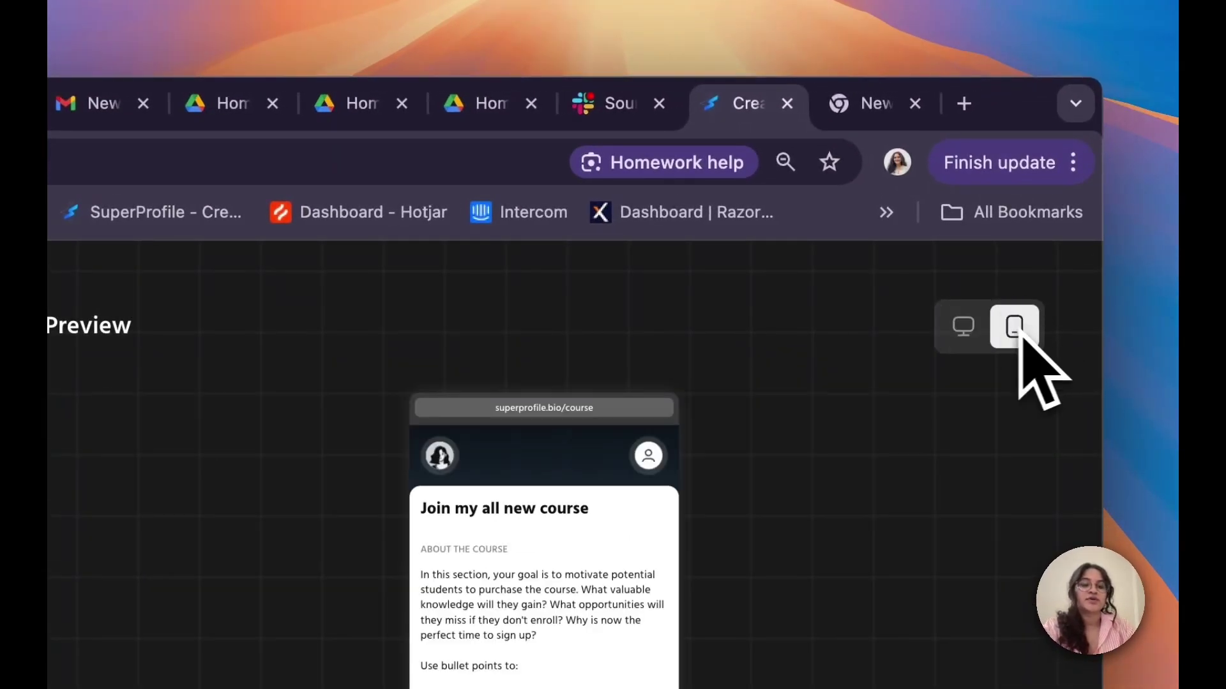
pyautogui.click(964, 326)
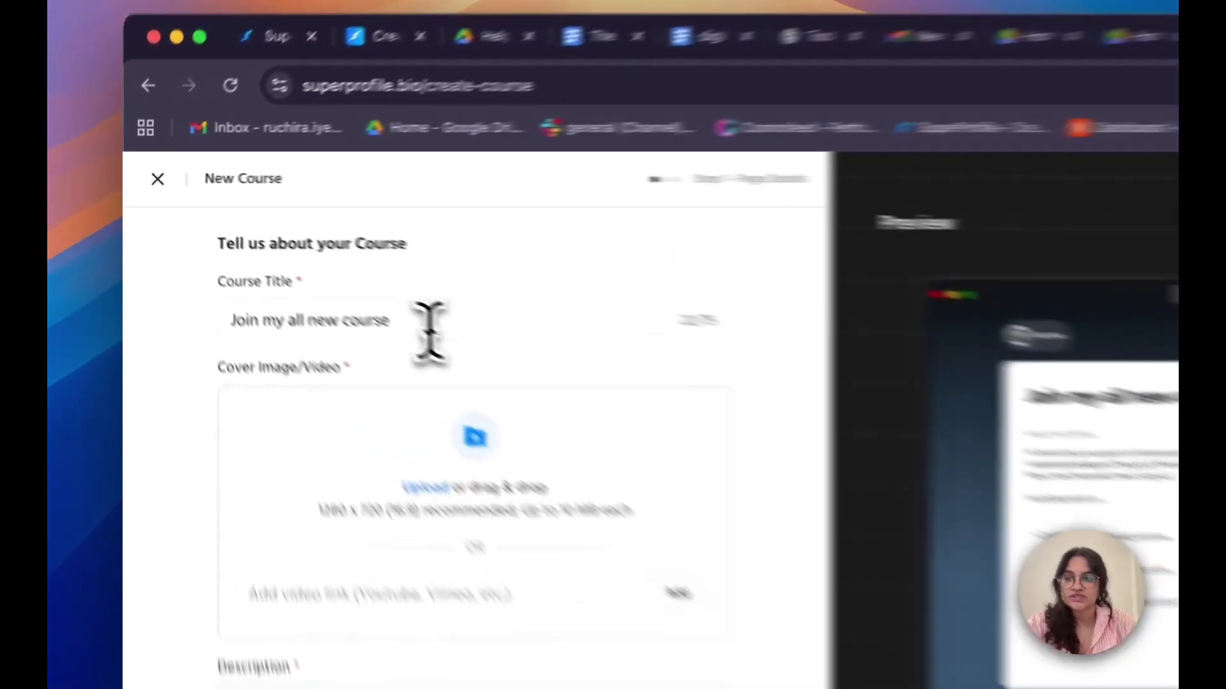
# - Replace the course title with 'The sacred art of chilling'
pyautogui.click(304, 264)
pyautogui.press('super+a')
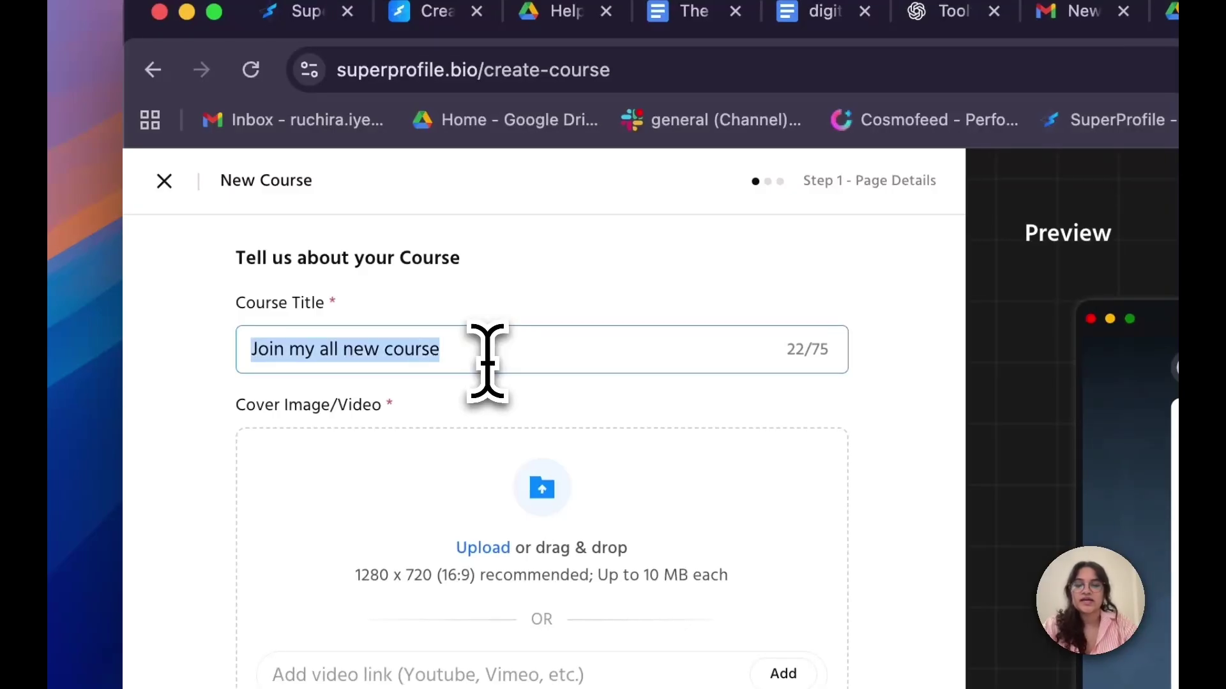
pyautogui.write('The sacred art of chilling')
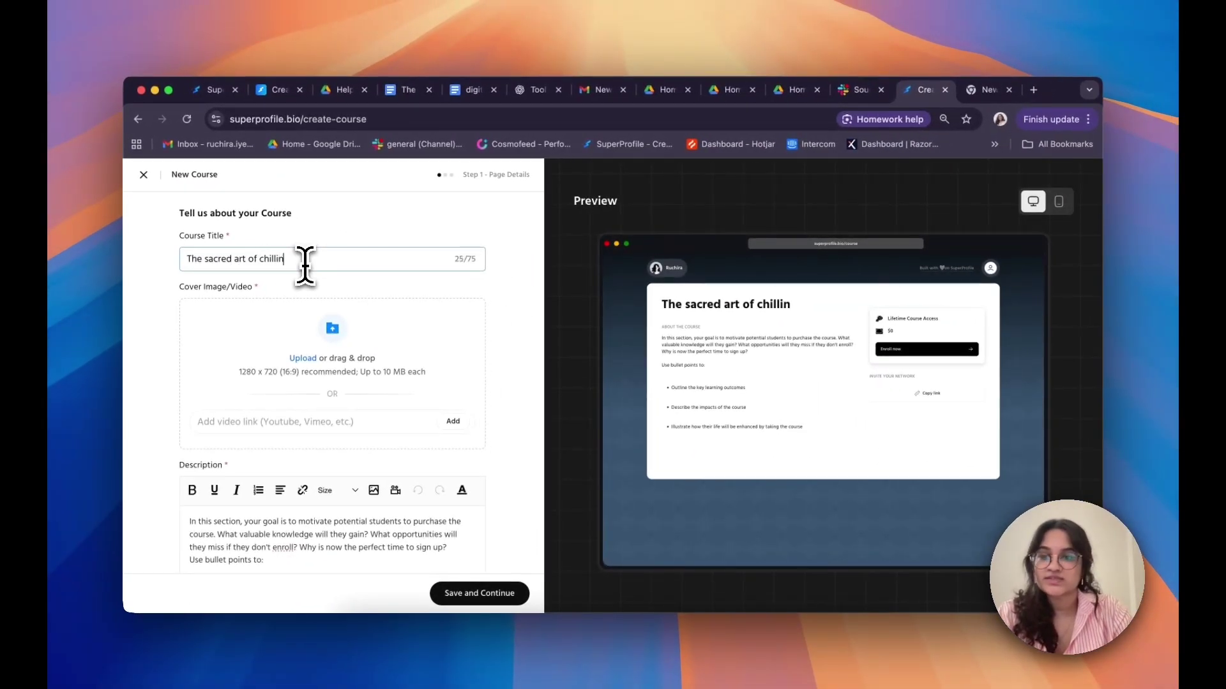
# - Upload 'the sacred art of chilling.jpeg' as the course cover image
pyautogui.scroll(-2, 304, 299)
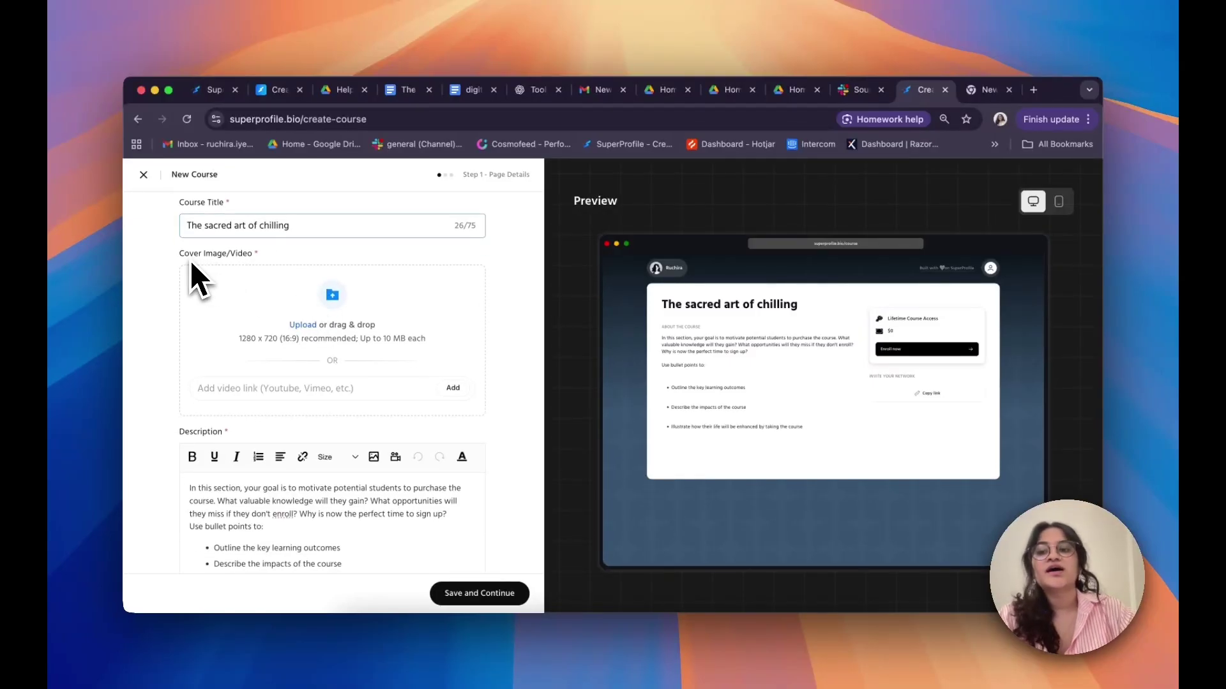
pyautogui.click(328, 319)
pyautogui.click(840, 282)
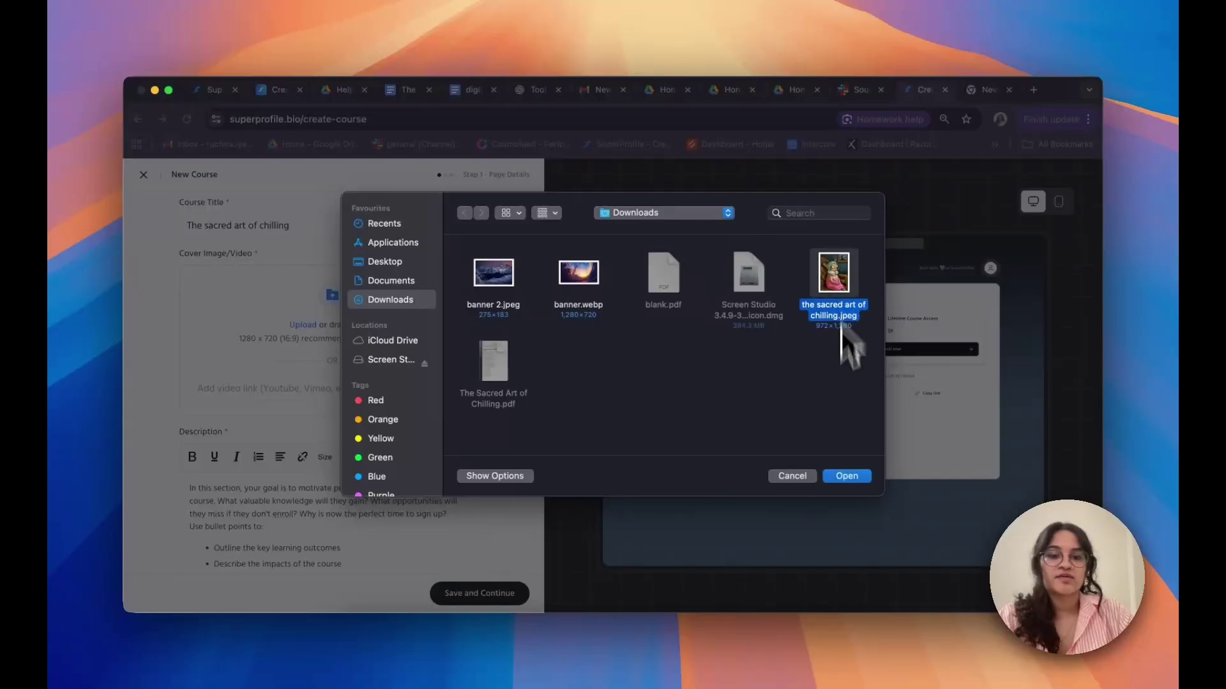
pyautogui.click(846, 476)
pyautogui.scroll(-1, 440, 485)
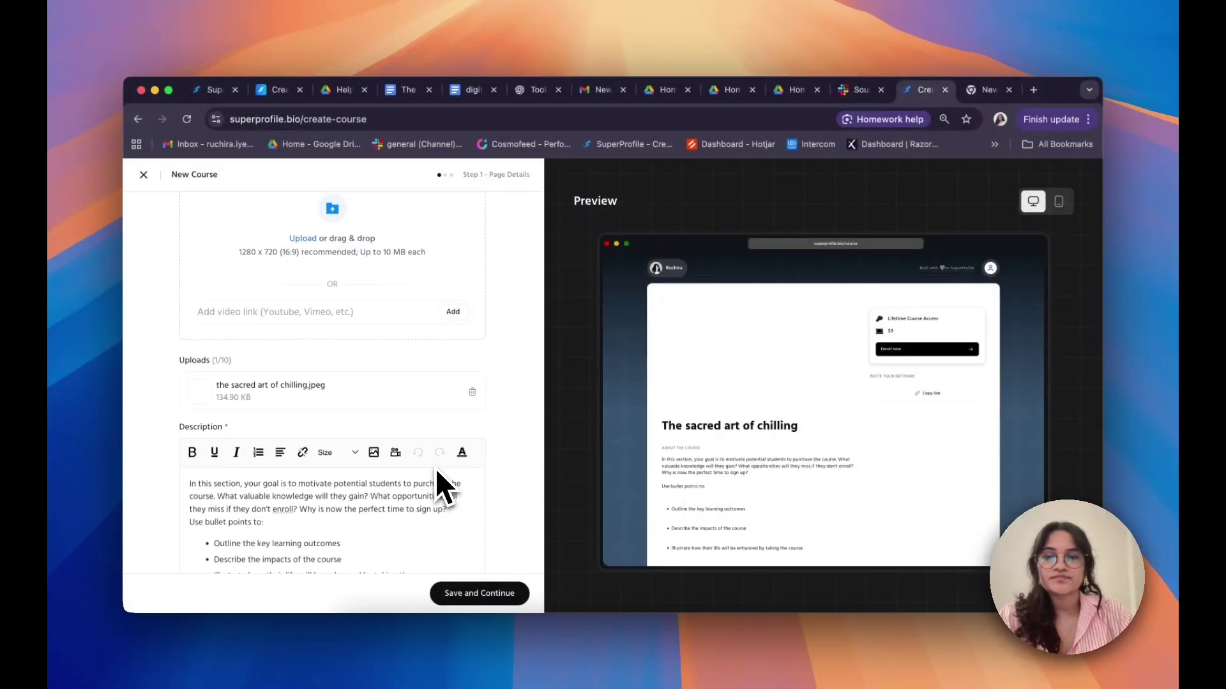
pyautogui.scroll(-5, 437, 471)
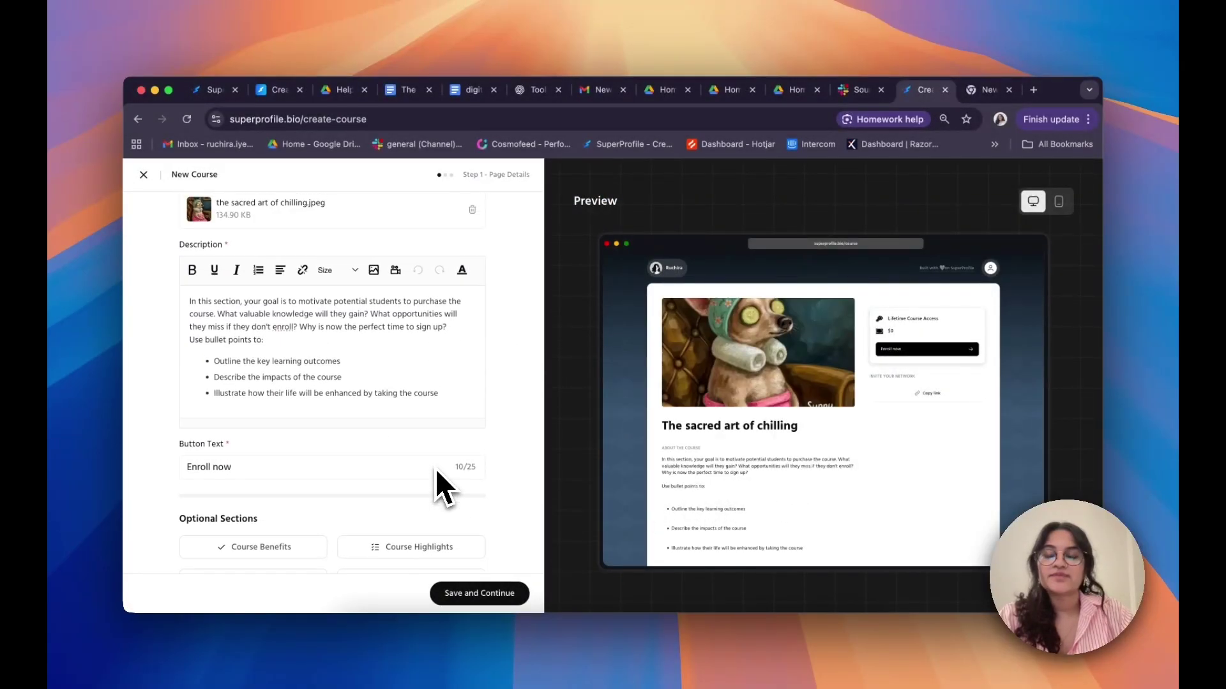
pyautogui.scroll(1, 435, 469)
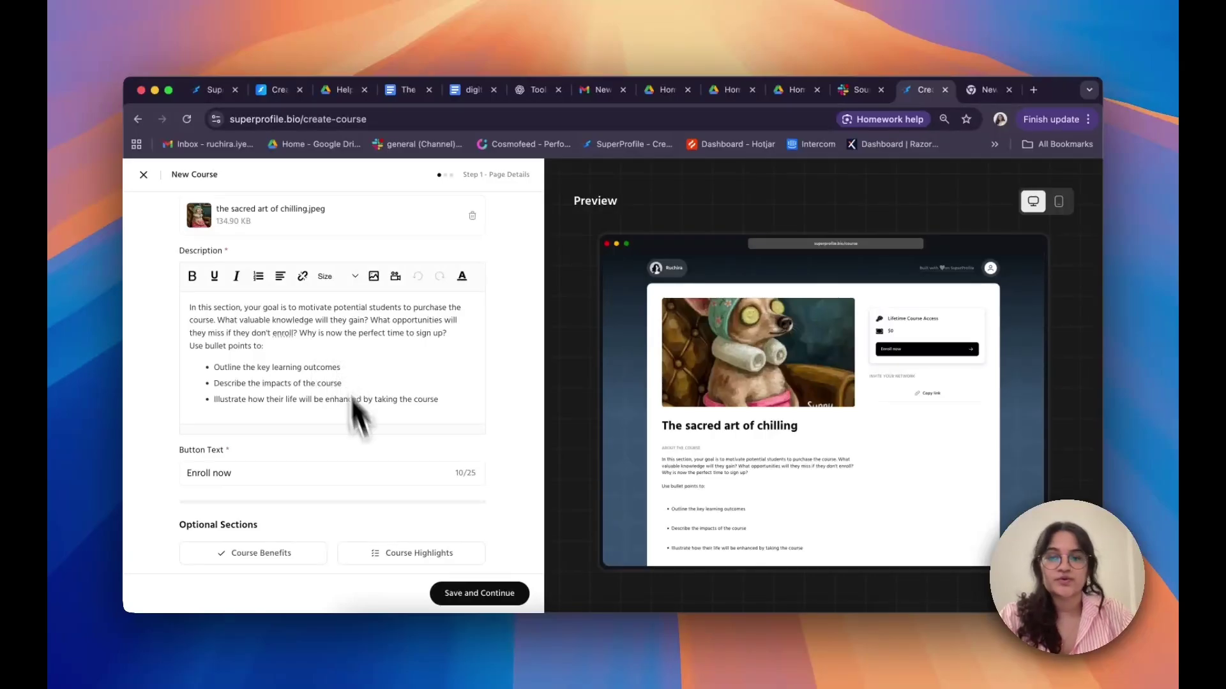
# - Replace the placeholder description with the pasted mindful-rest text
pyautogui.click(355, 348)
pyautogui.hotkey('ctrl', 'a')
pyautogui.write('The Sacred Art of Chilling" is a mindful journey into the power of rest and relaxation. This course helps you slow down, release stress, and create space for creativity, clarity, and joy. Through simple practices, reflections, and rituals, you’ll learn how to make rest not just a break from life, but instead, an essential, nourishing art form.')
pyautogui.scroll(-3, 375, 424)
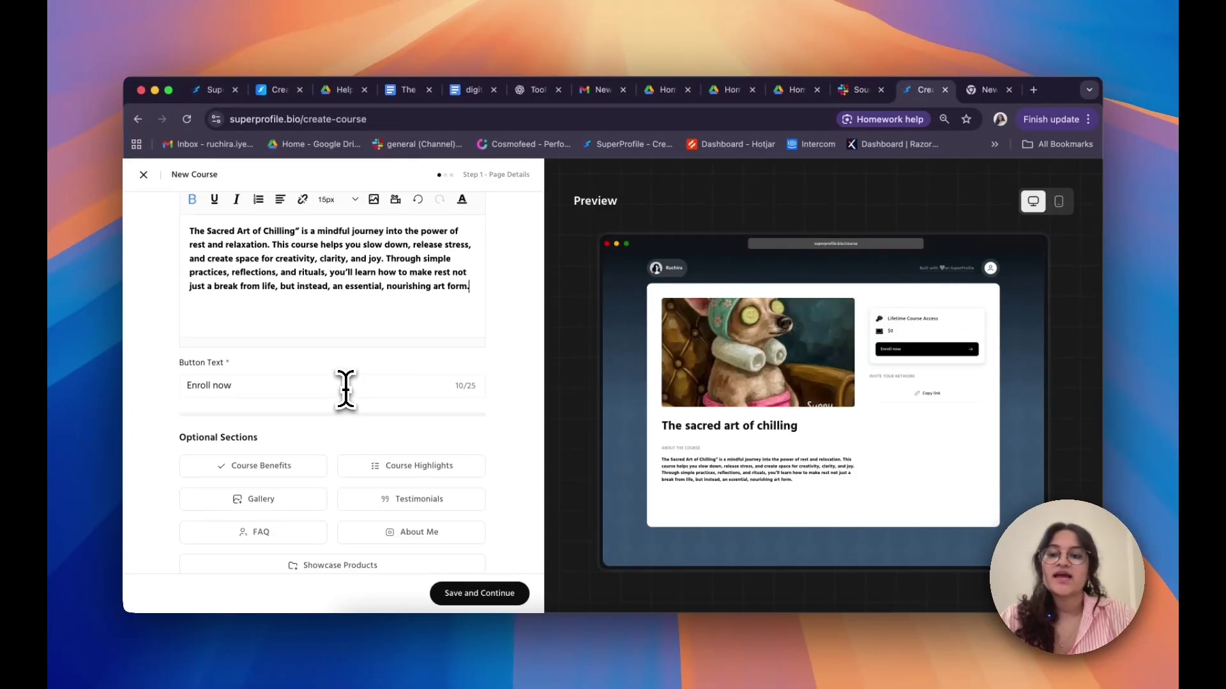
# - Keep the 'Enroll now' button text and save page details to reach Step 2 – Course
pyautogui.moveTo(254, 387); pyautogui.dragTo(176, 384)
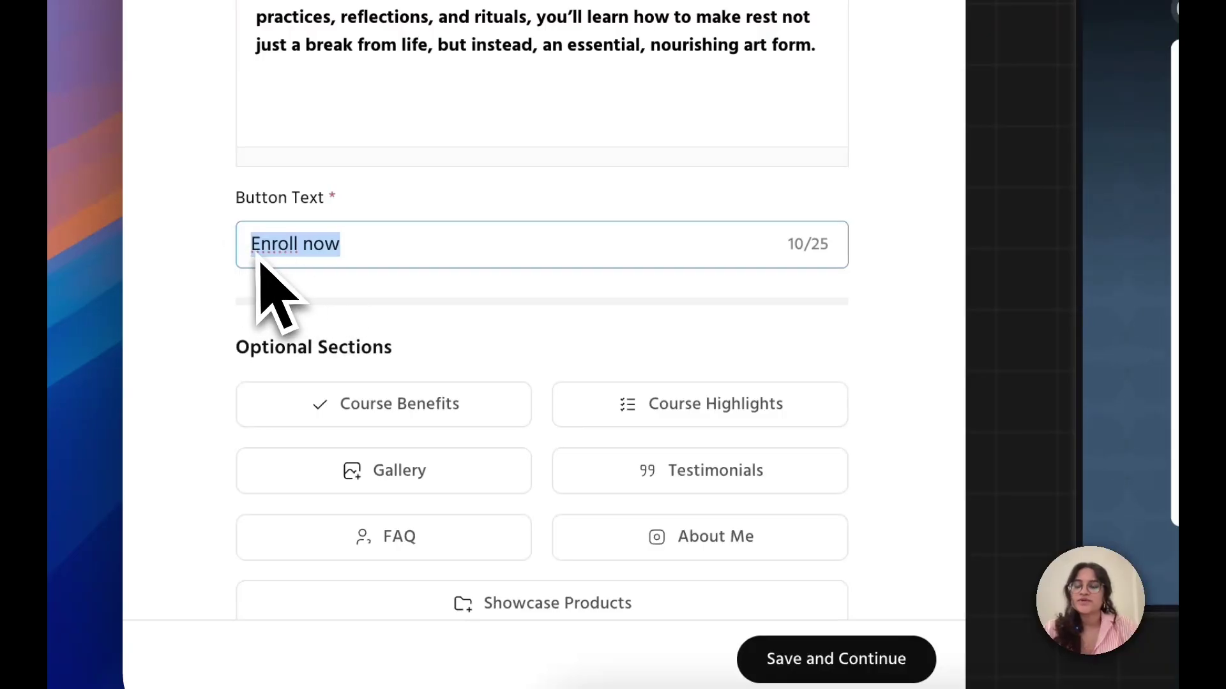
pyautogui.click(361, 308)
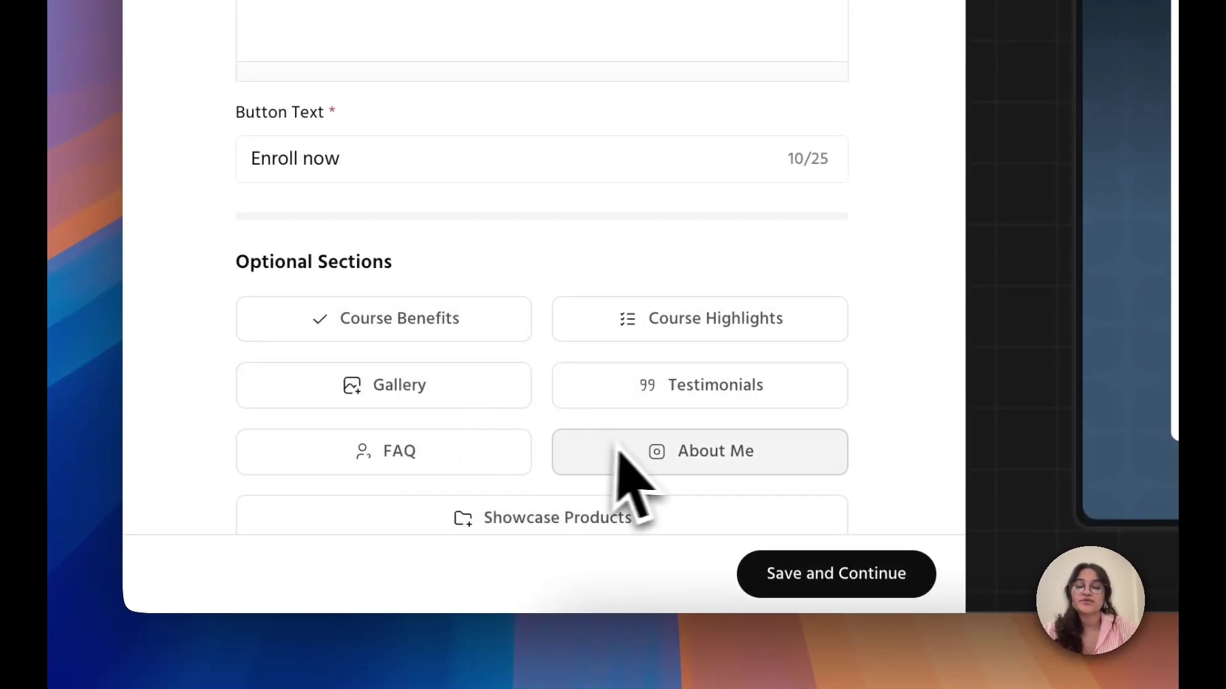
pyautogui.scroll(-1, 703, 439)
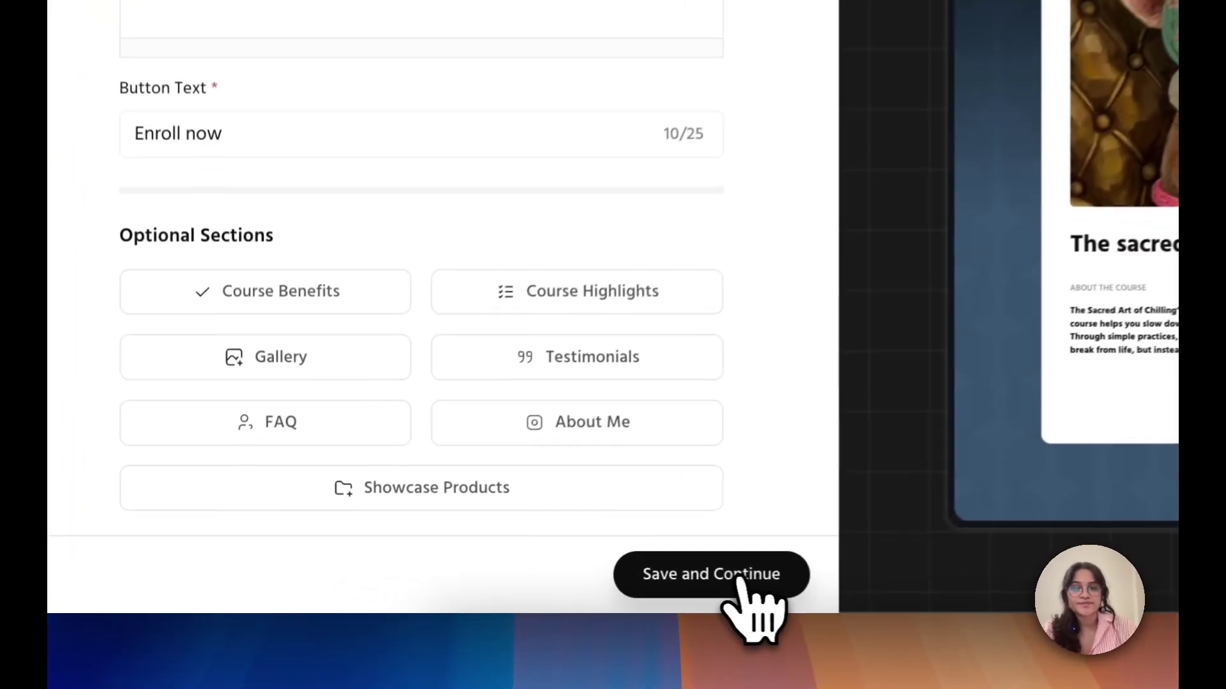
pyautogui.click(480, 593)
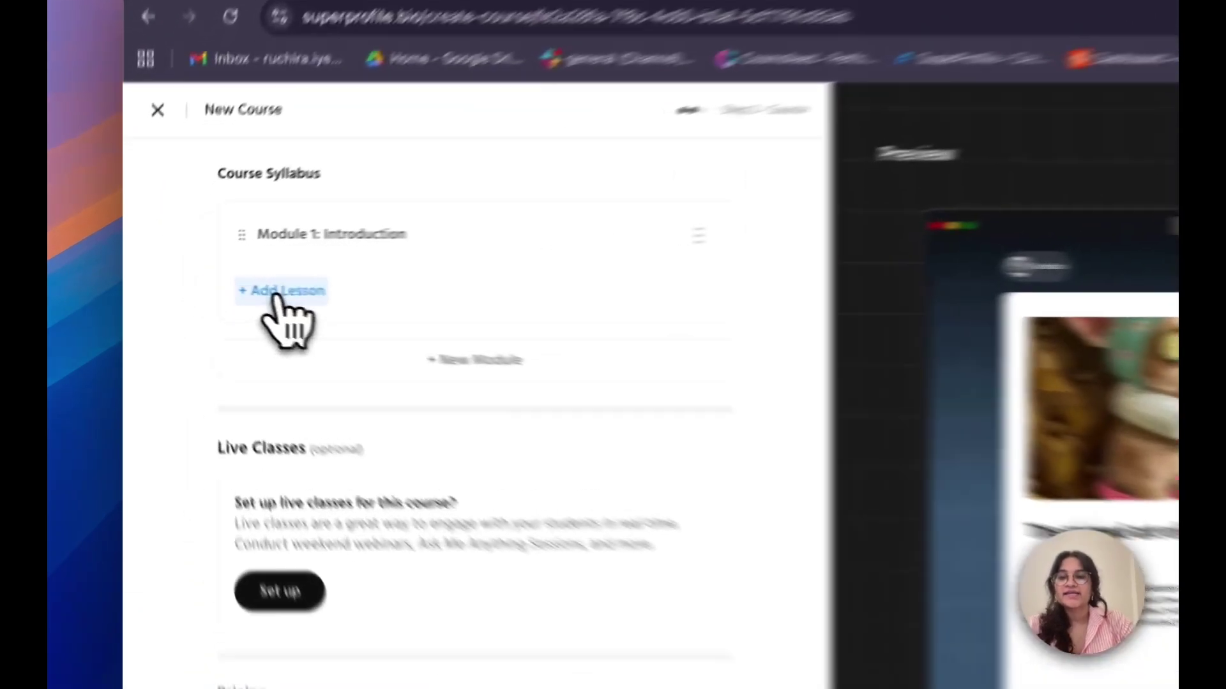
# - Add an Assignment lesson to Module 1: Introduction, created from scratch
pyautogui.click(218, 283)
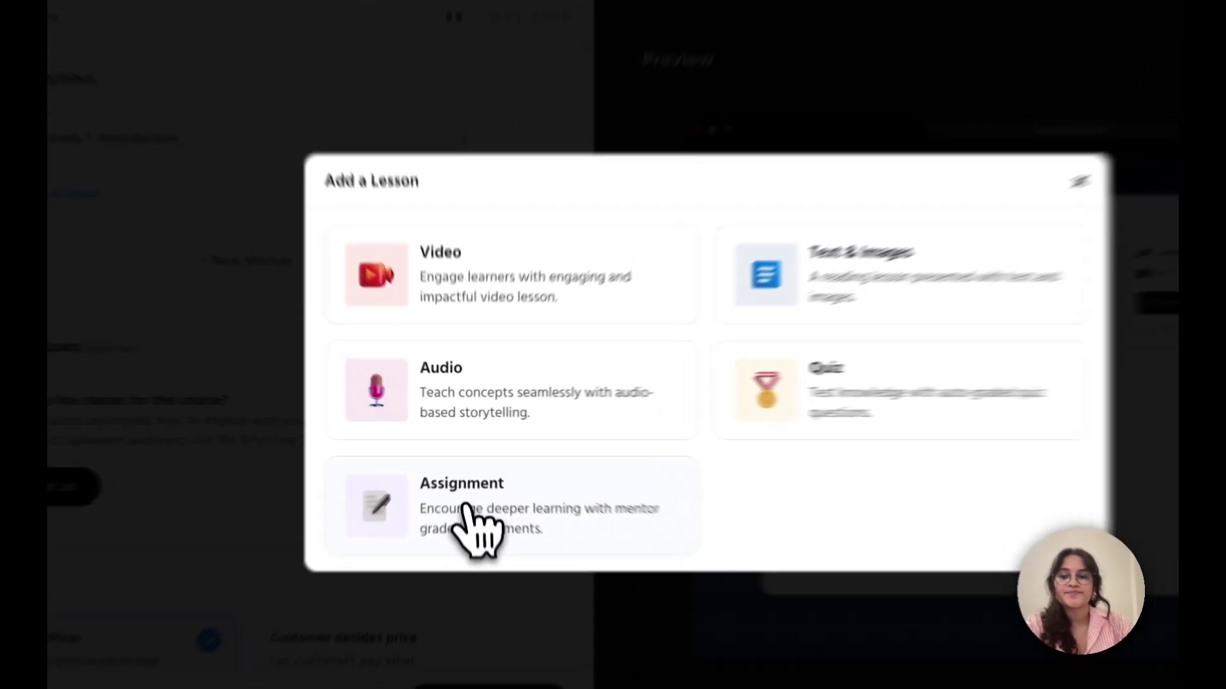
pyautogui.click(466, 509)
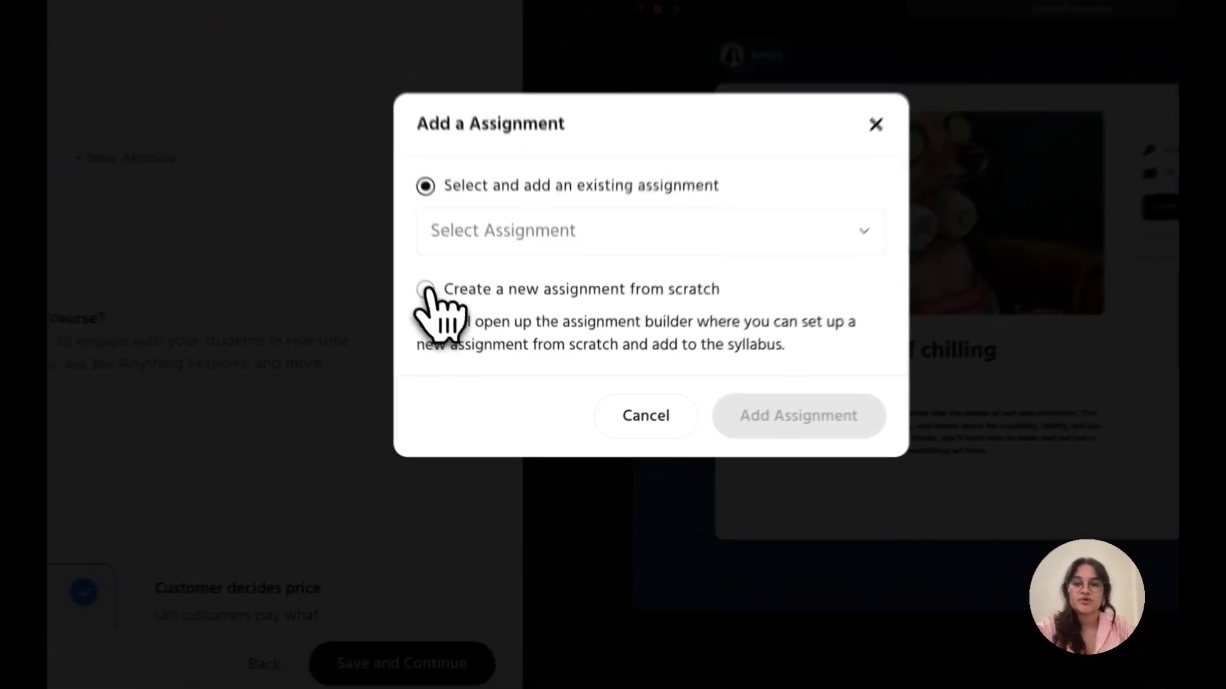
pyautogui.click(492, 394)
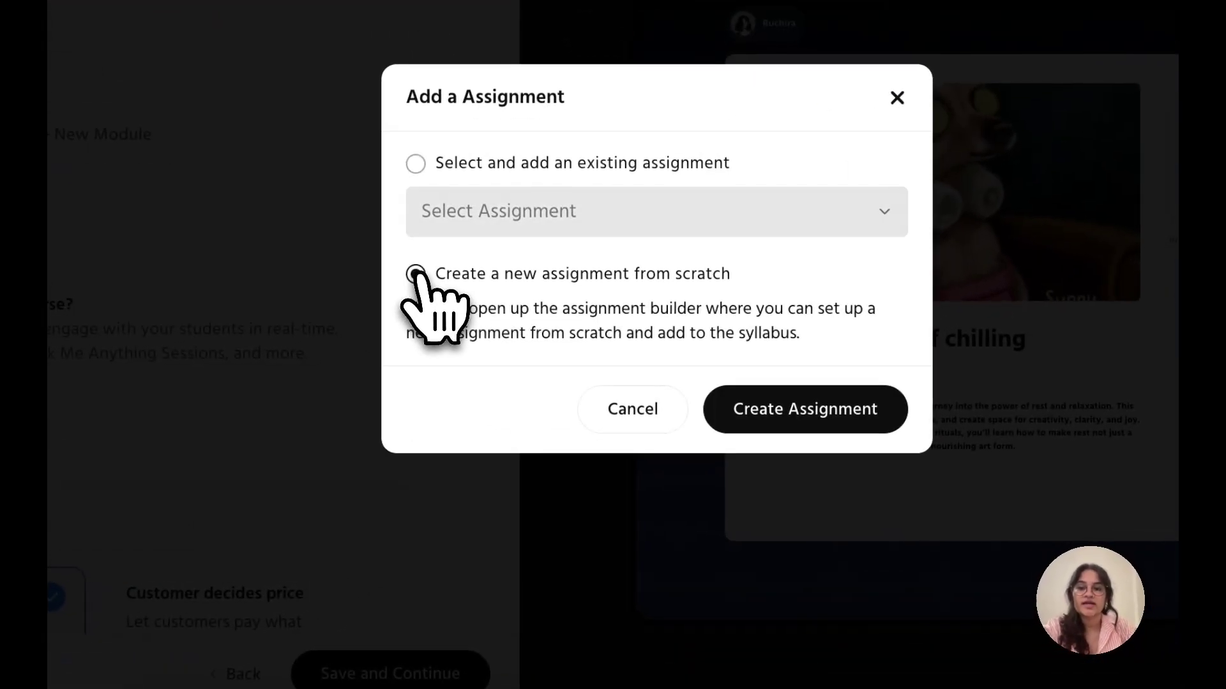
# - Create the new assignment and title it 'PDF of chilling'
pyautogui.click(799, 422)
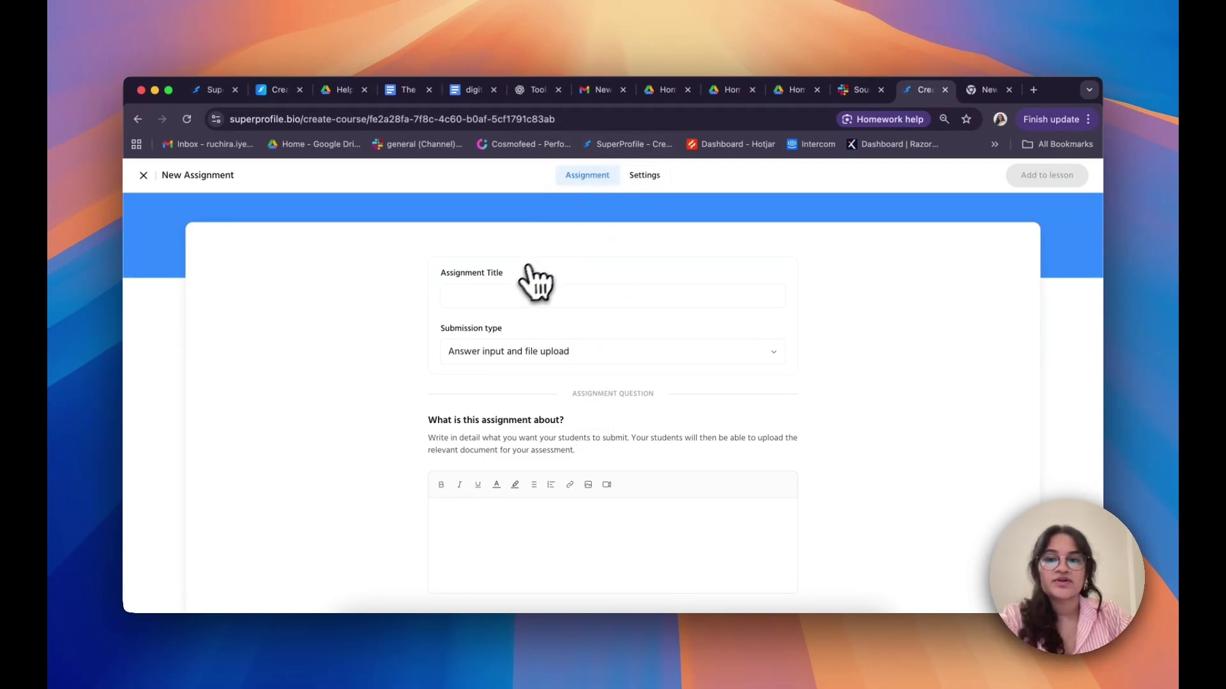
pyautogui.scroll(-1, 429, 386)
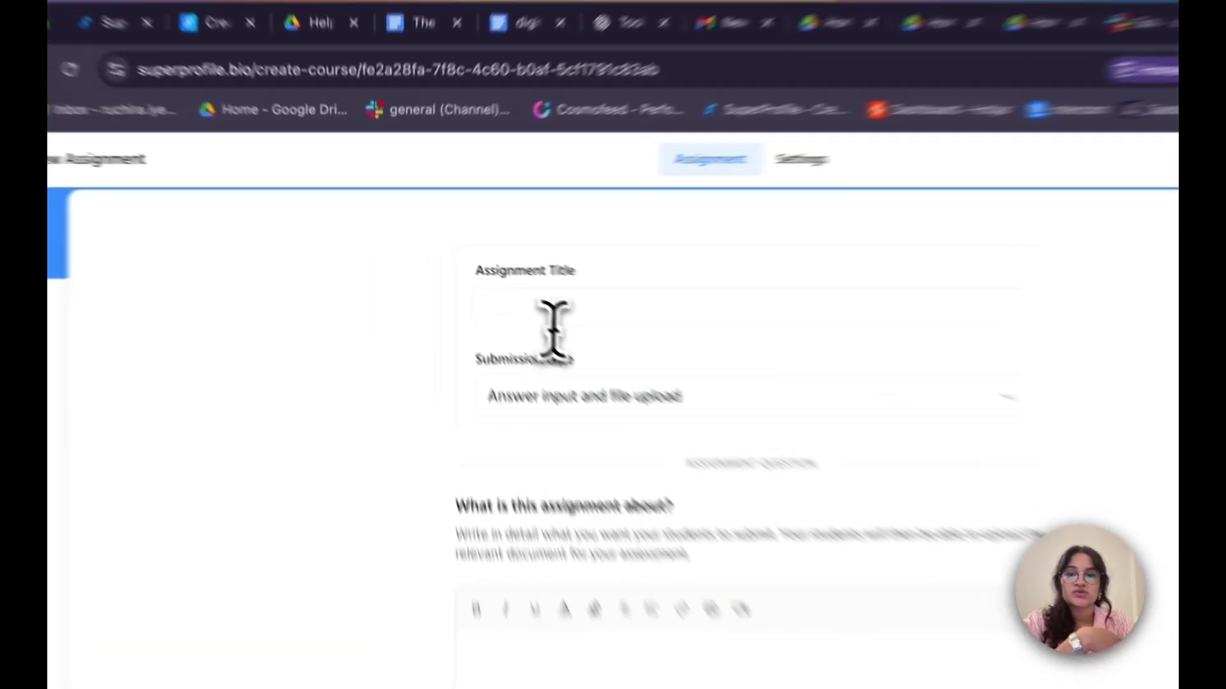
pyautogui.click(505, 269)
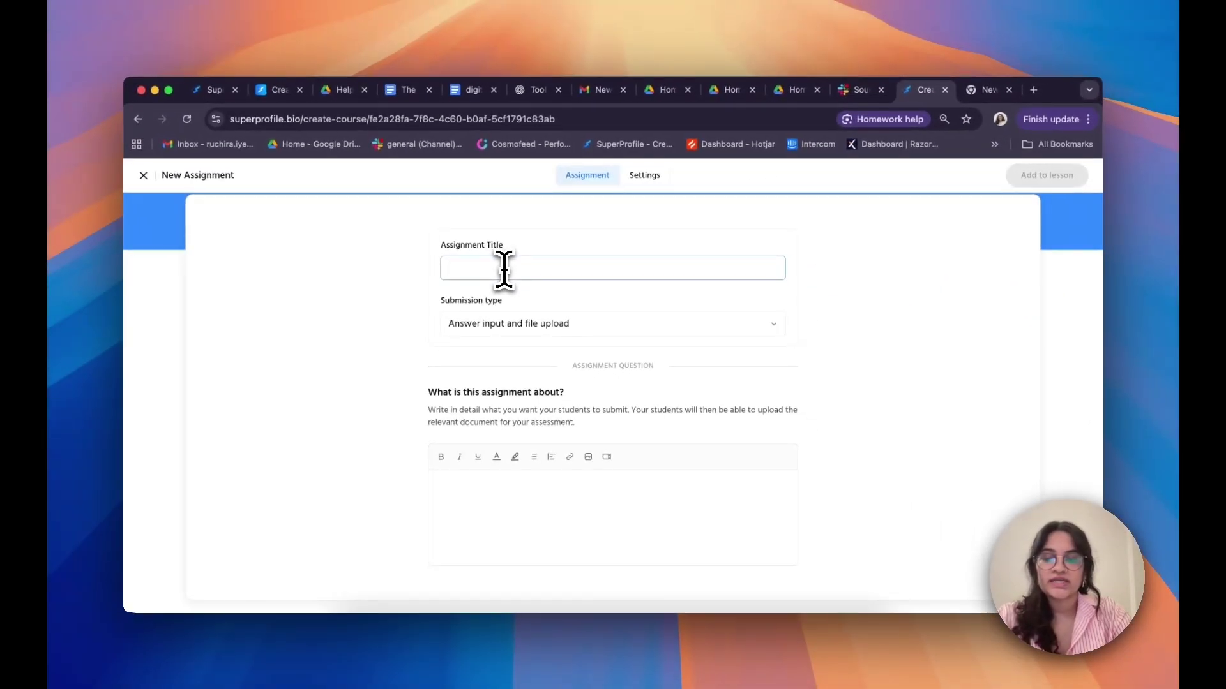
pyautogui.write('PDF of chilling')
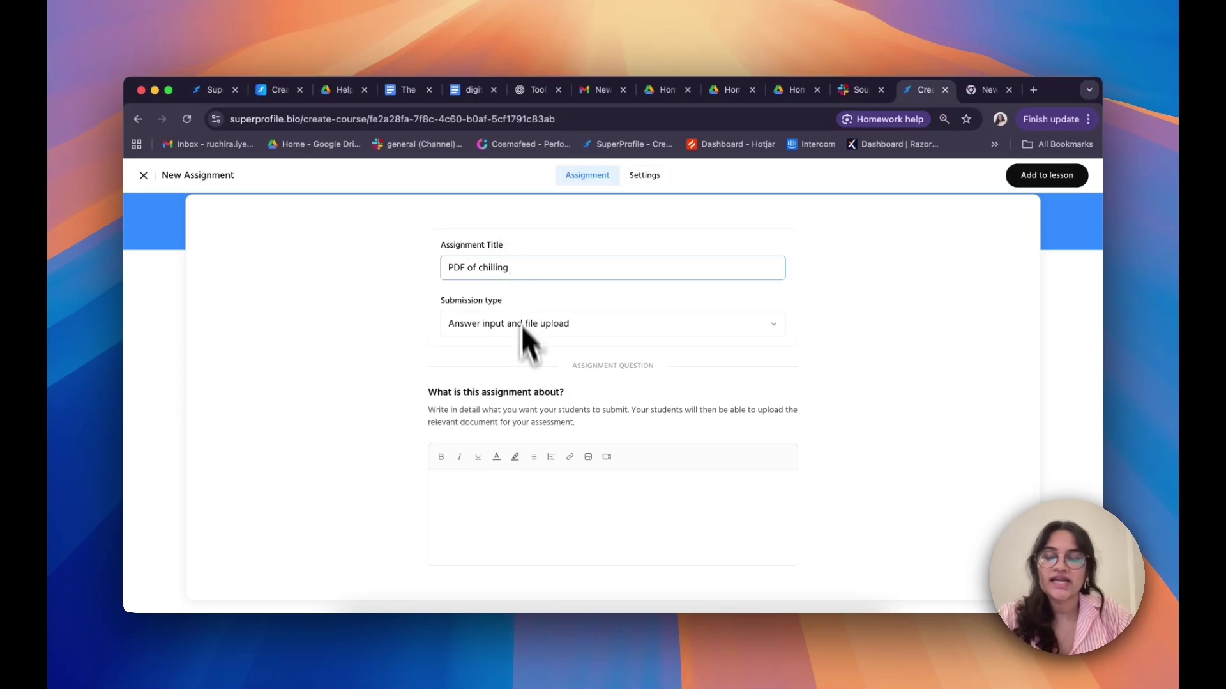
# - Keep 'Answer input and file upload' submissions and describe it as 'An essay on all the ways you chill'
pyautogui.scroll(-1, 522, 344)
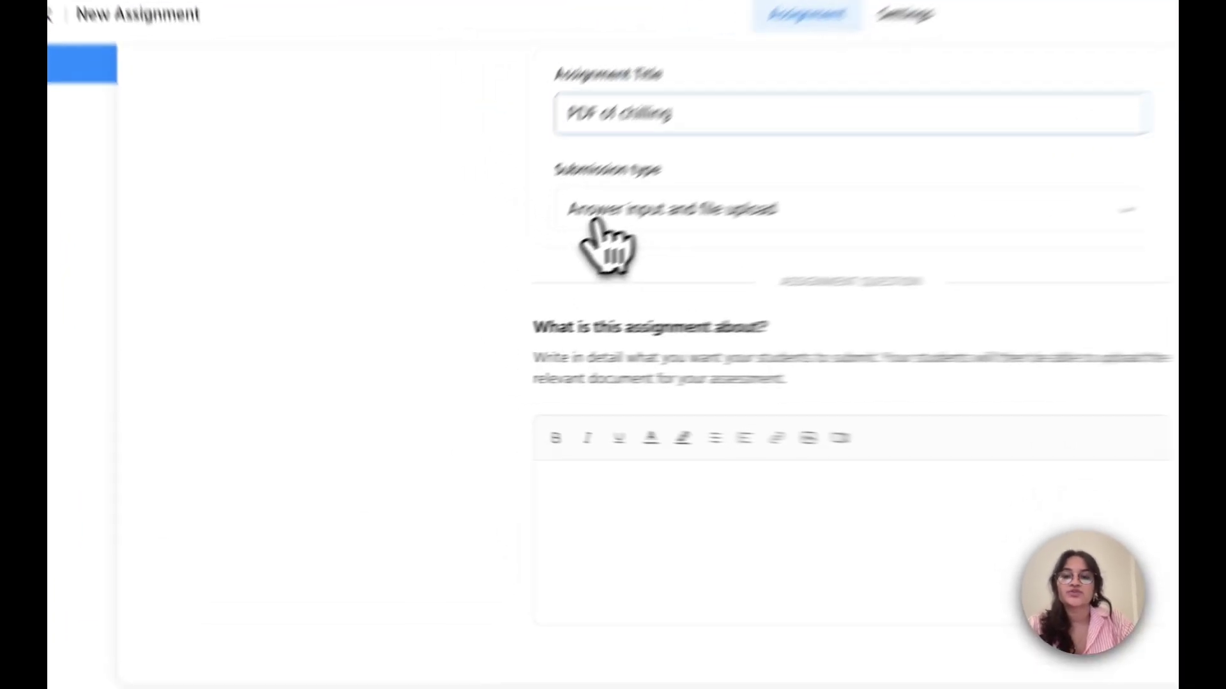
pyautogui.click(499, 295)
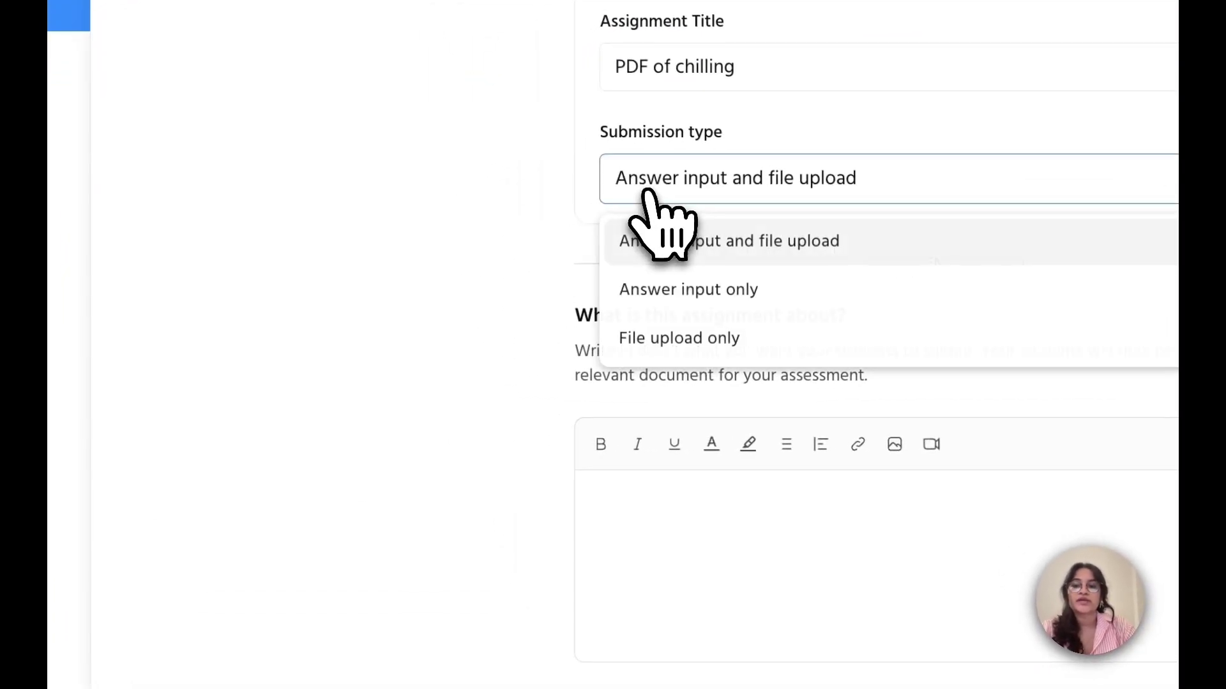
pyautogui.click(490, 369)
pyautogui.click(628, 503)
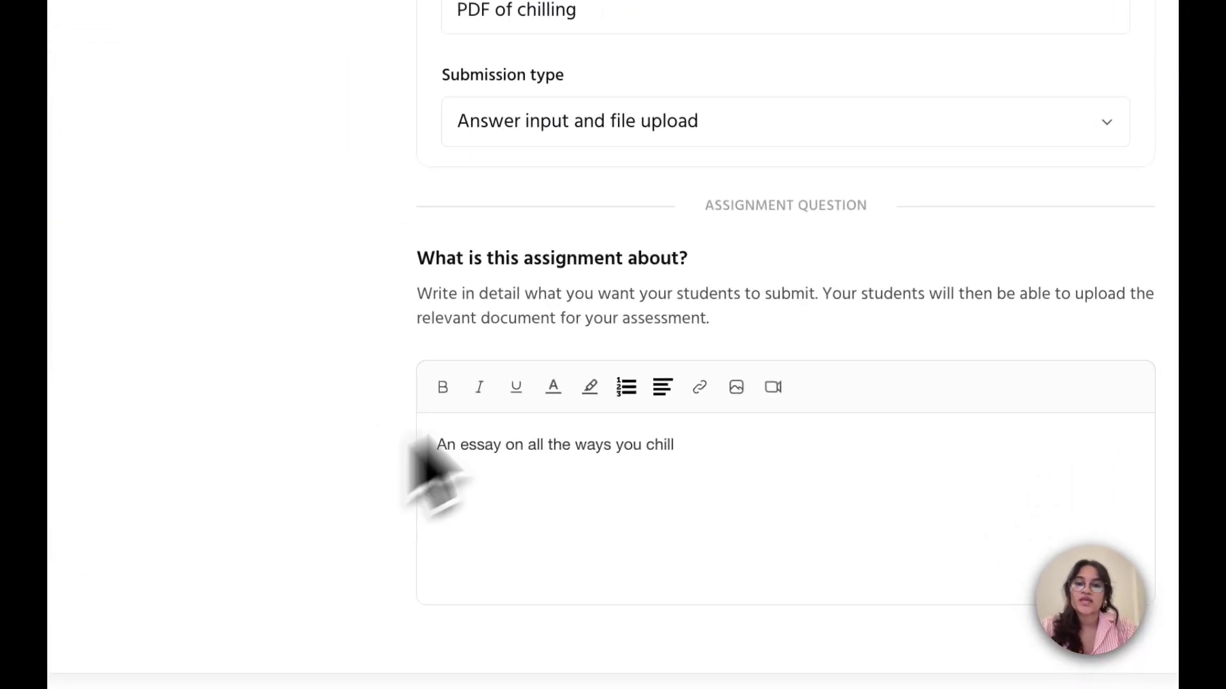
pyautogui.scroll(2, 684, 344)
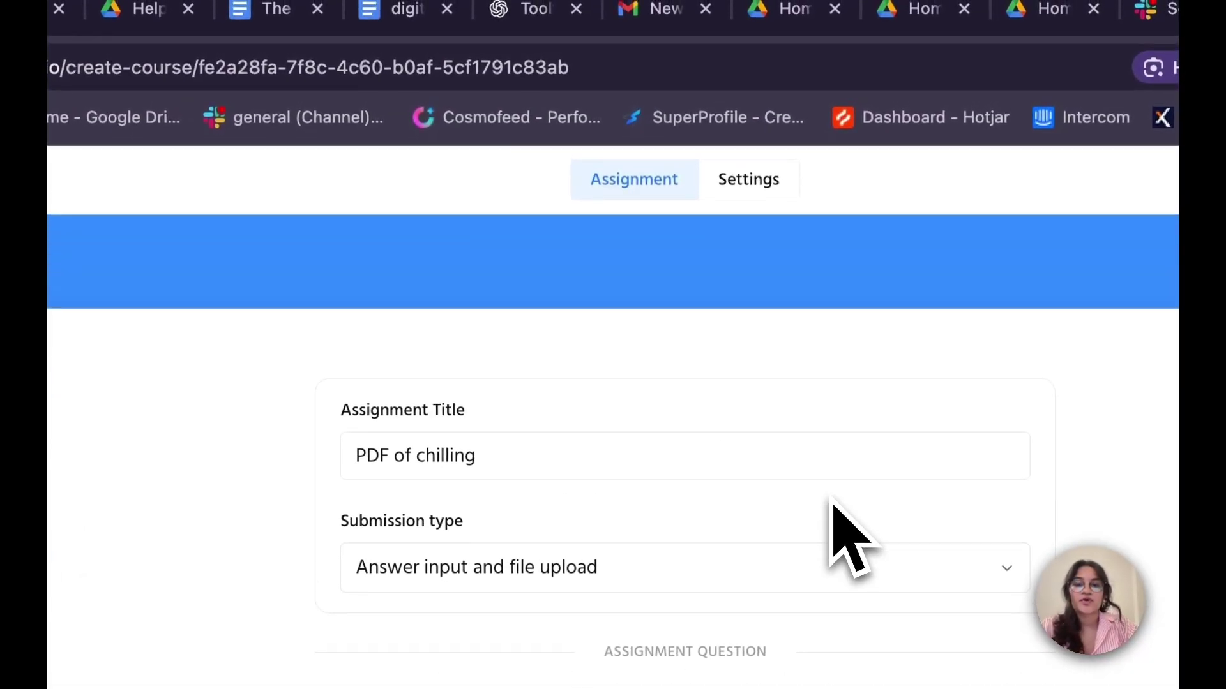
# - Set the assignment's passing grade to 80 out of a maximum 100
pyautogui.click(744, 183)
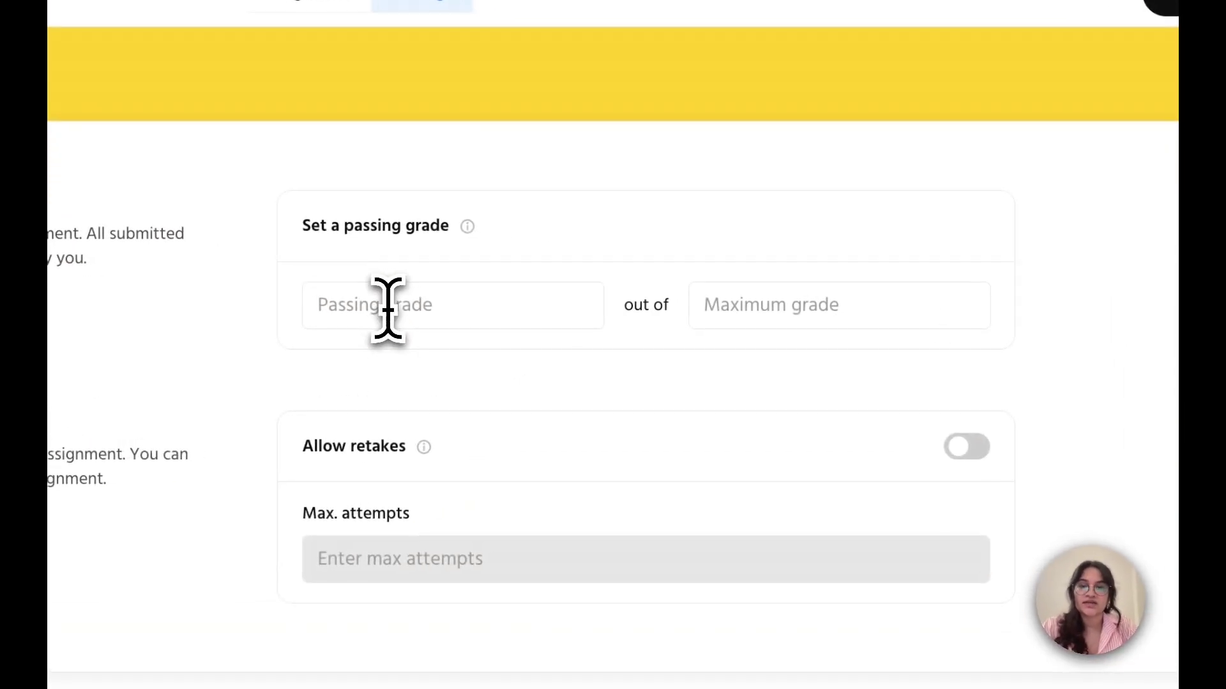
pyautogui.click(627, 333)
pyautogui.write('80')
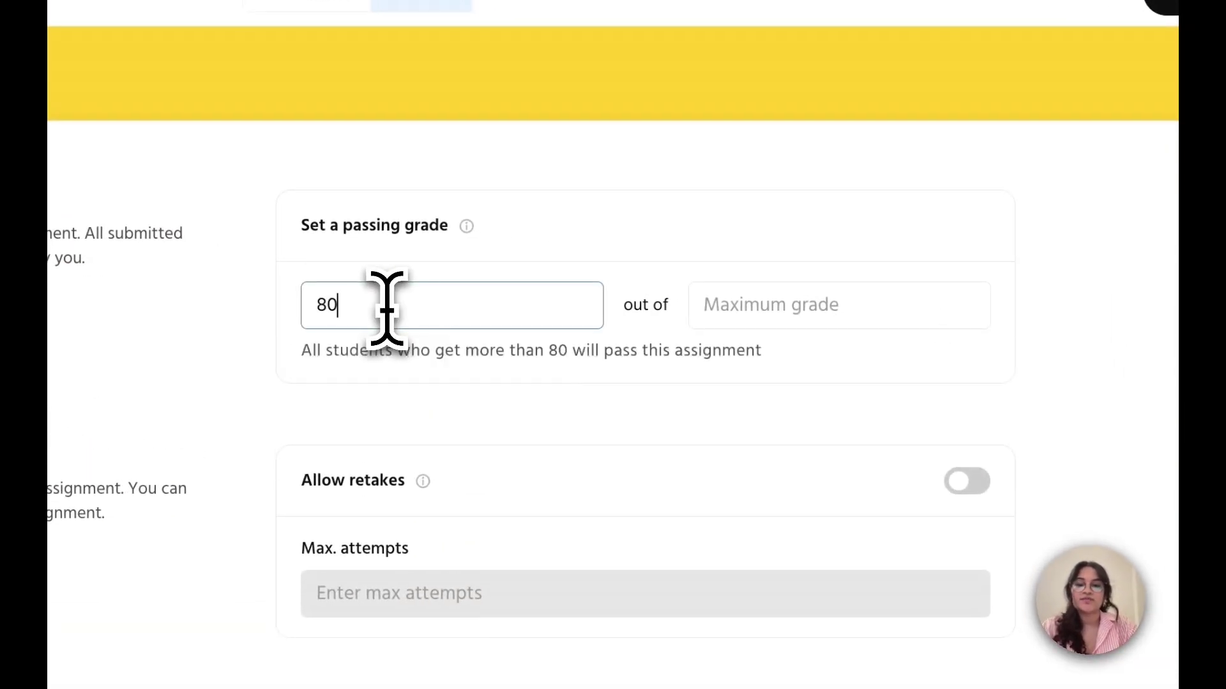
pyautogui.click(790, 317)
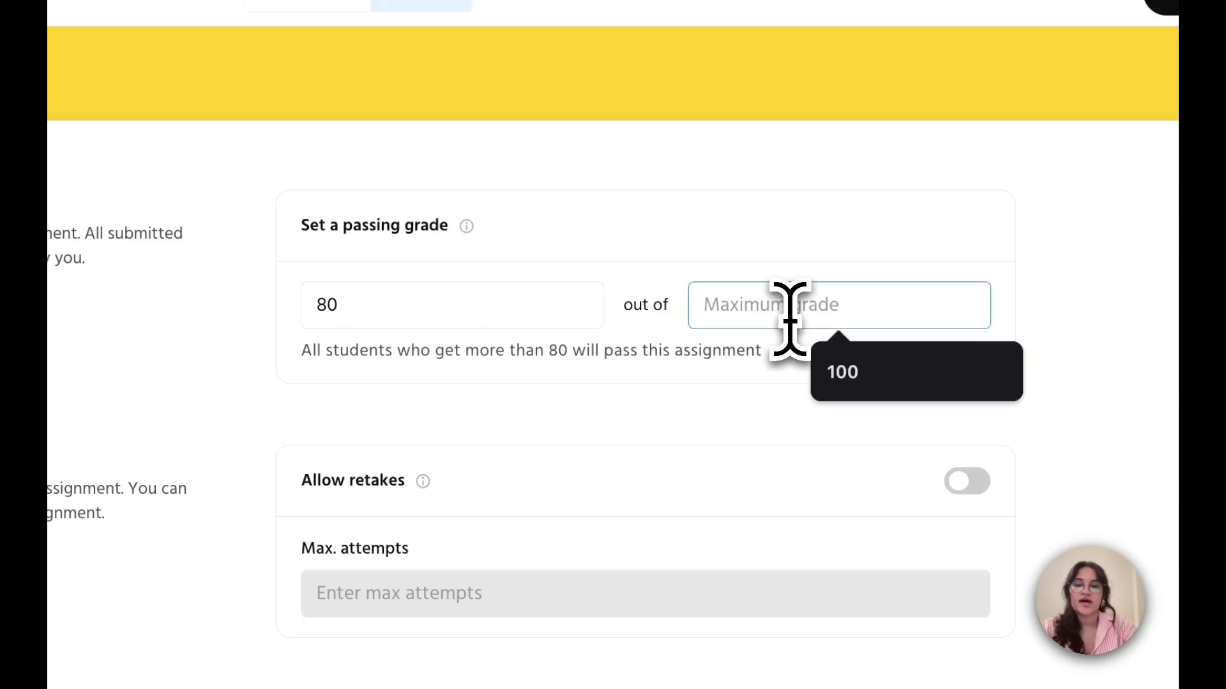
pyautogui.write('100')
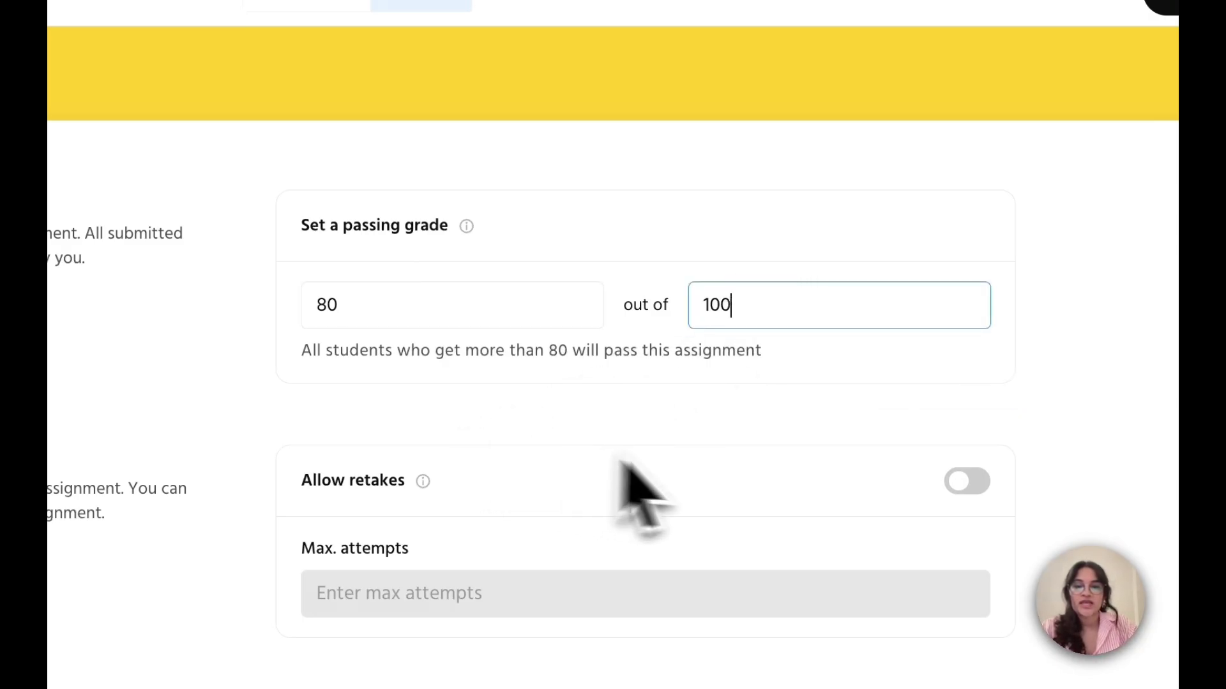
pyautogui.click(702, 472)
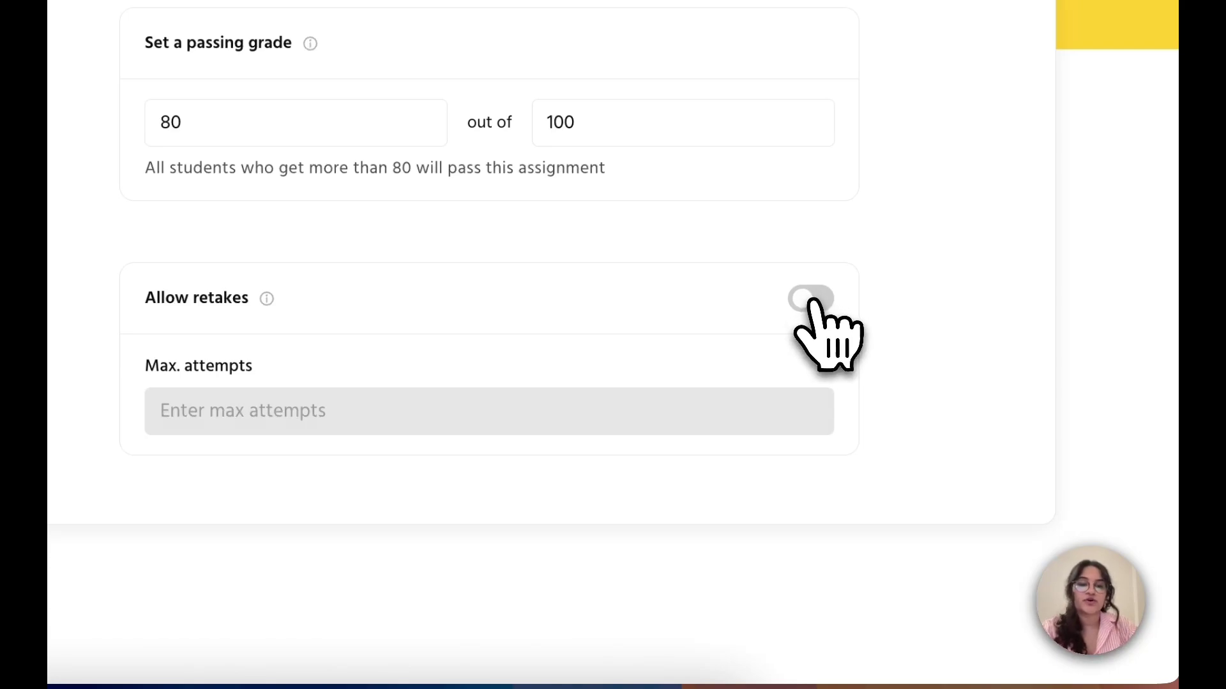
# - Allow retakes with a maximum of 2 attempts and add the assignment to the lesson
pyautogui.click(811, 298)
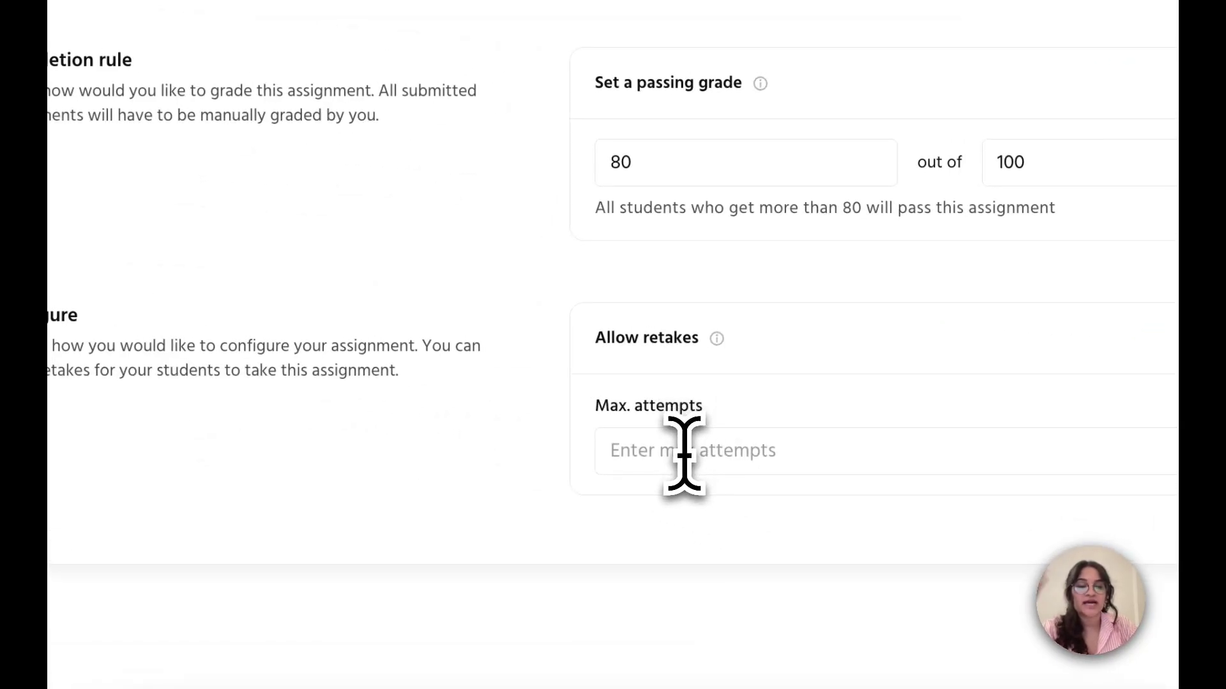
pyautogui.click(683, 455)
pyautogui.write('2')
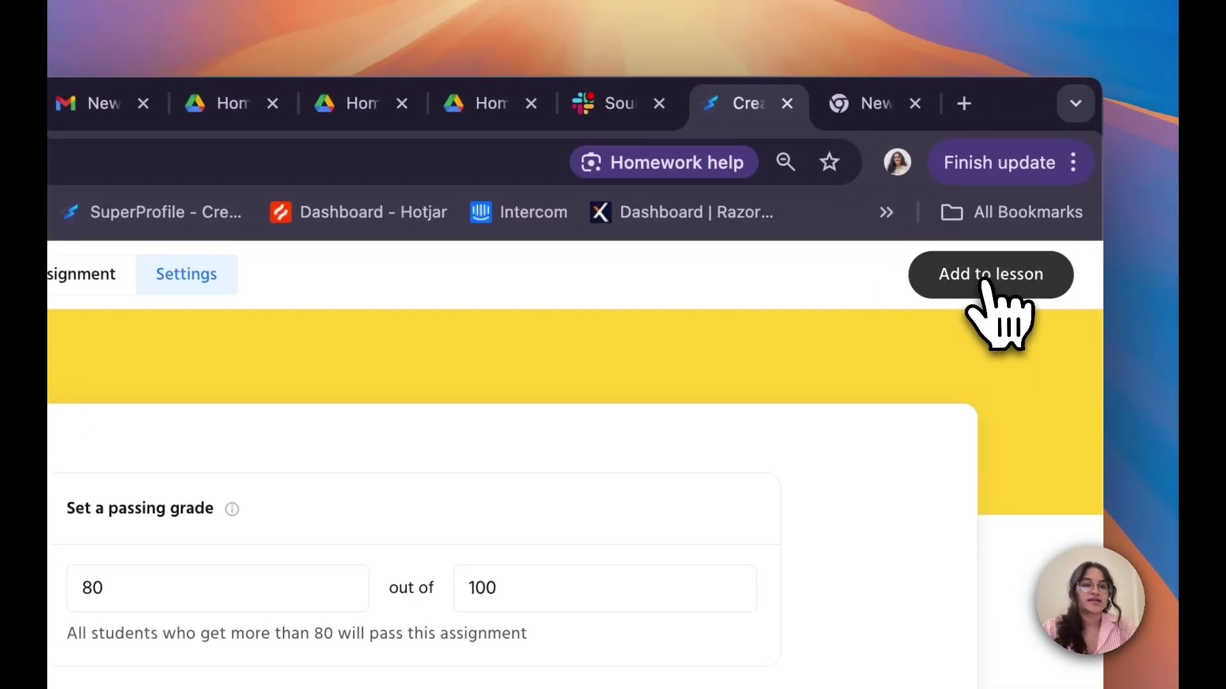
pyautogui.click(988, 282)
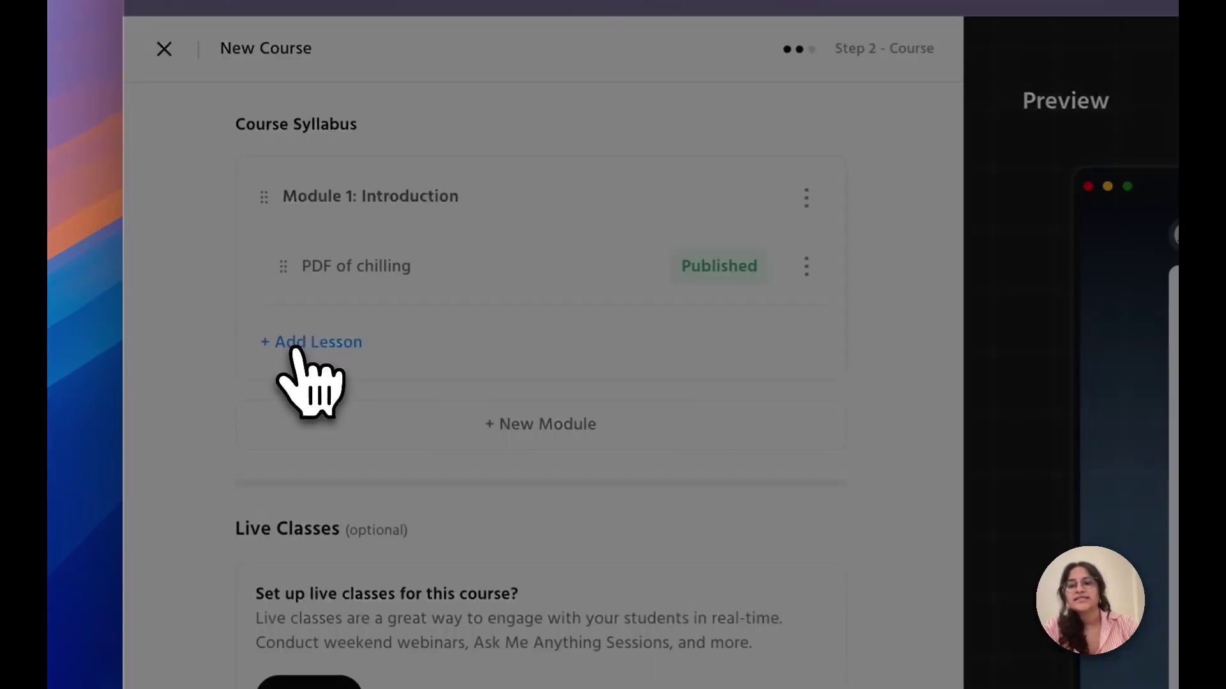
# - Add a new Quiz lesson to Module 1, built from scratch
pyautogui.click(227, 321)
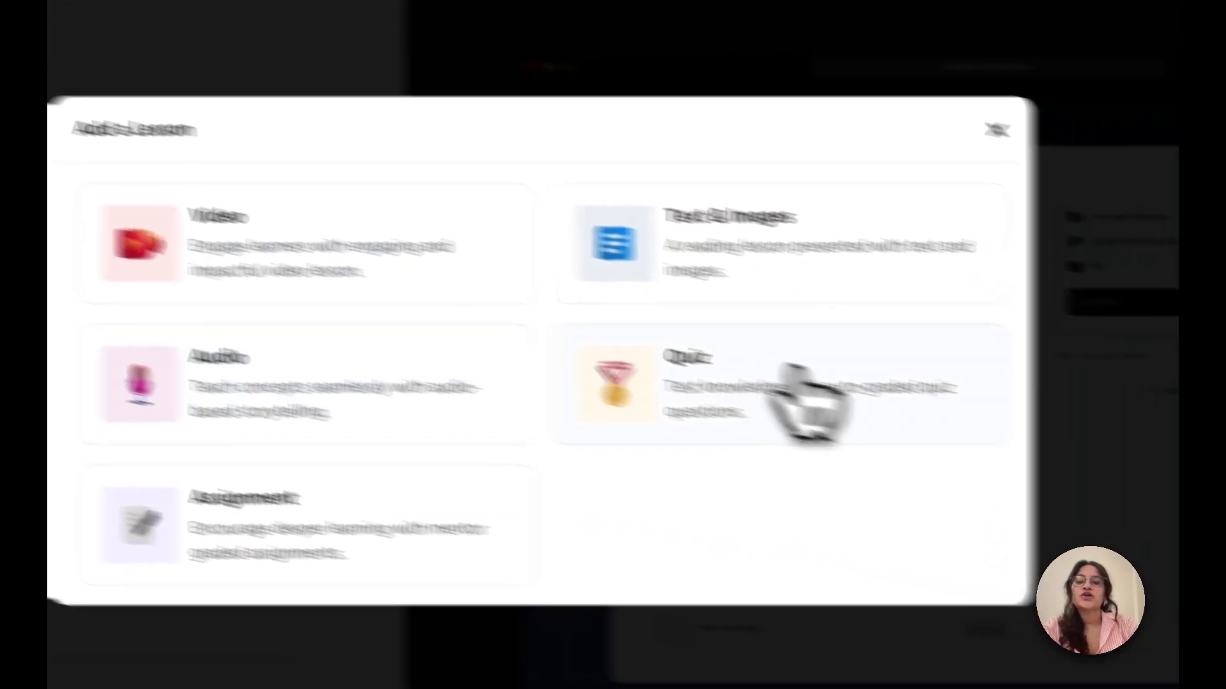
pyautogui.click(798, 383)
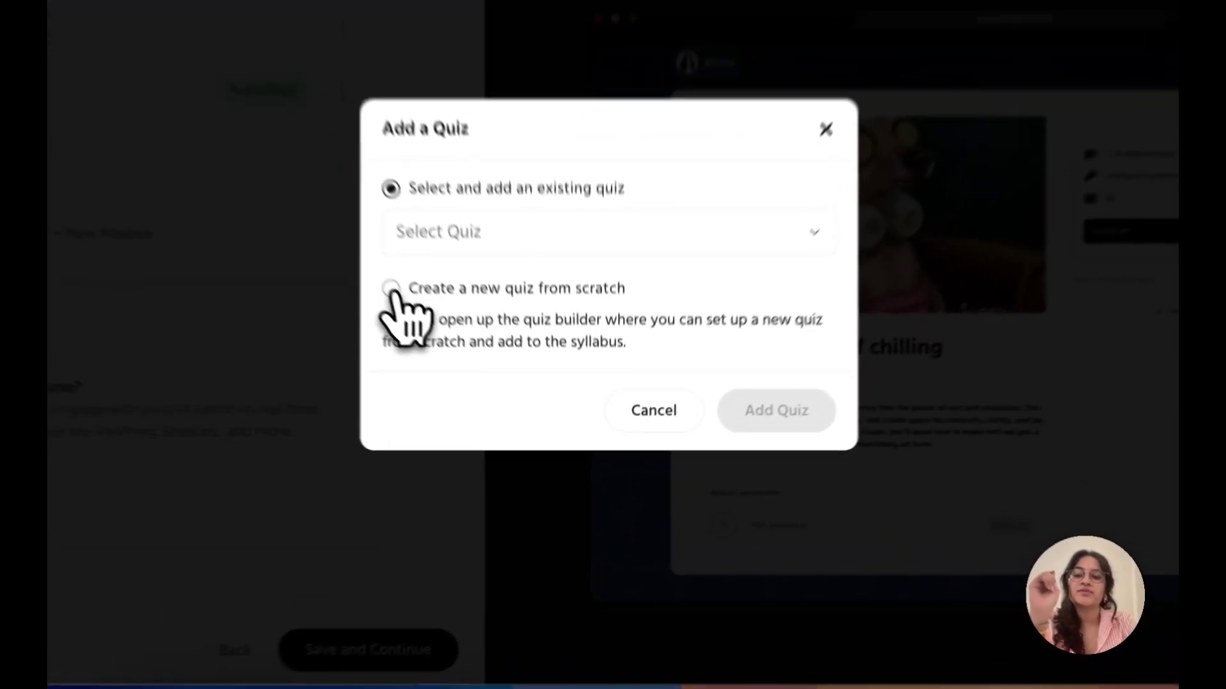
pyautogui.click(492, 393)
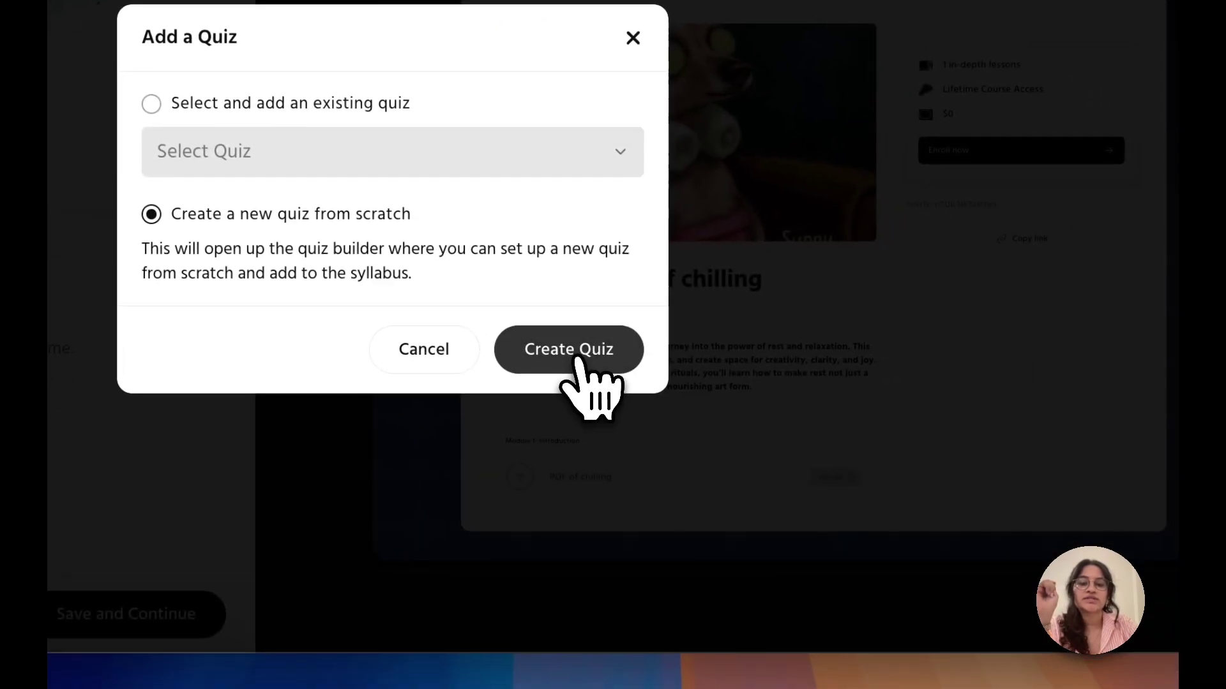
pyautogui.click(578, 357)
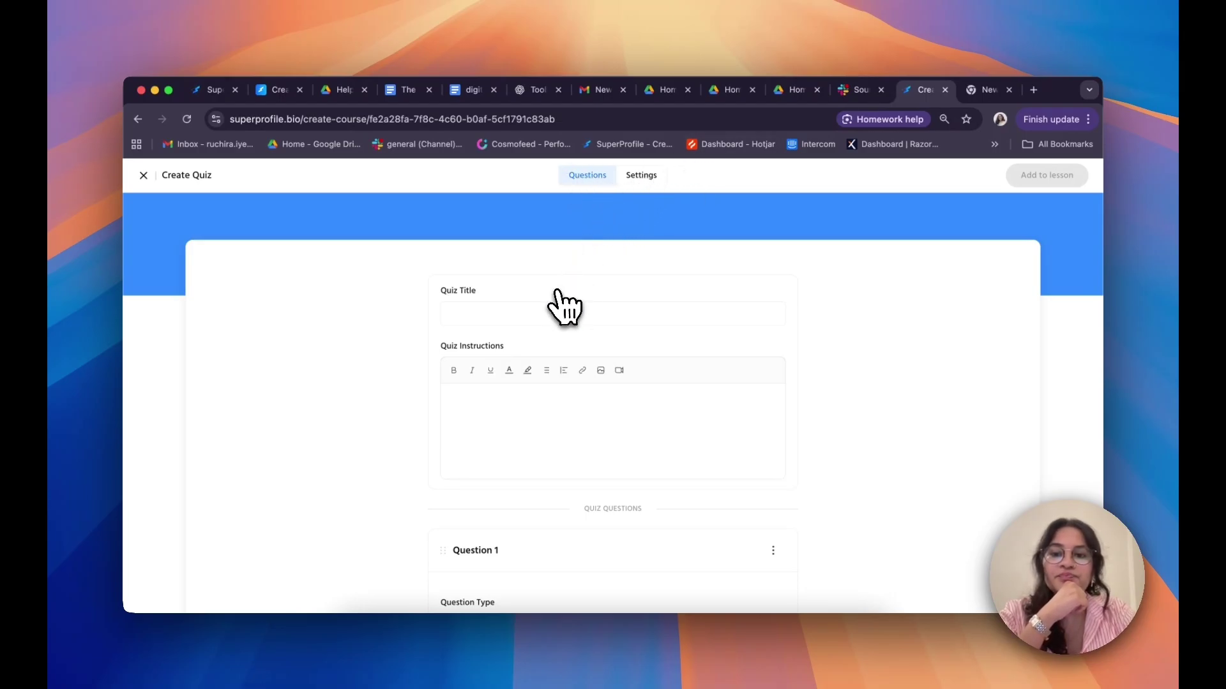
# - Title the quiz 'MCQ on chilling' and add instructions starting 'choose the correct an…'
pyautogui.scroll(-2, 561, 306)
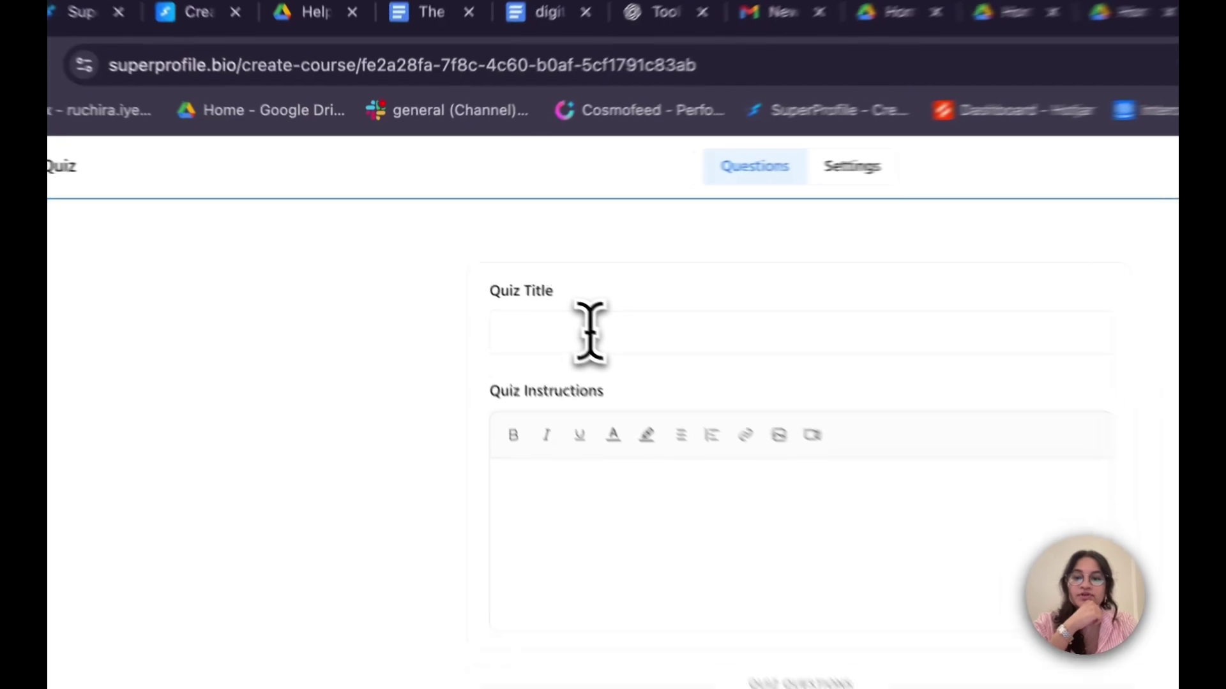
pyautogui.click(496, 267)
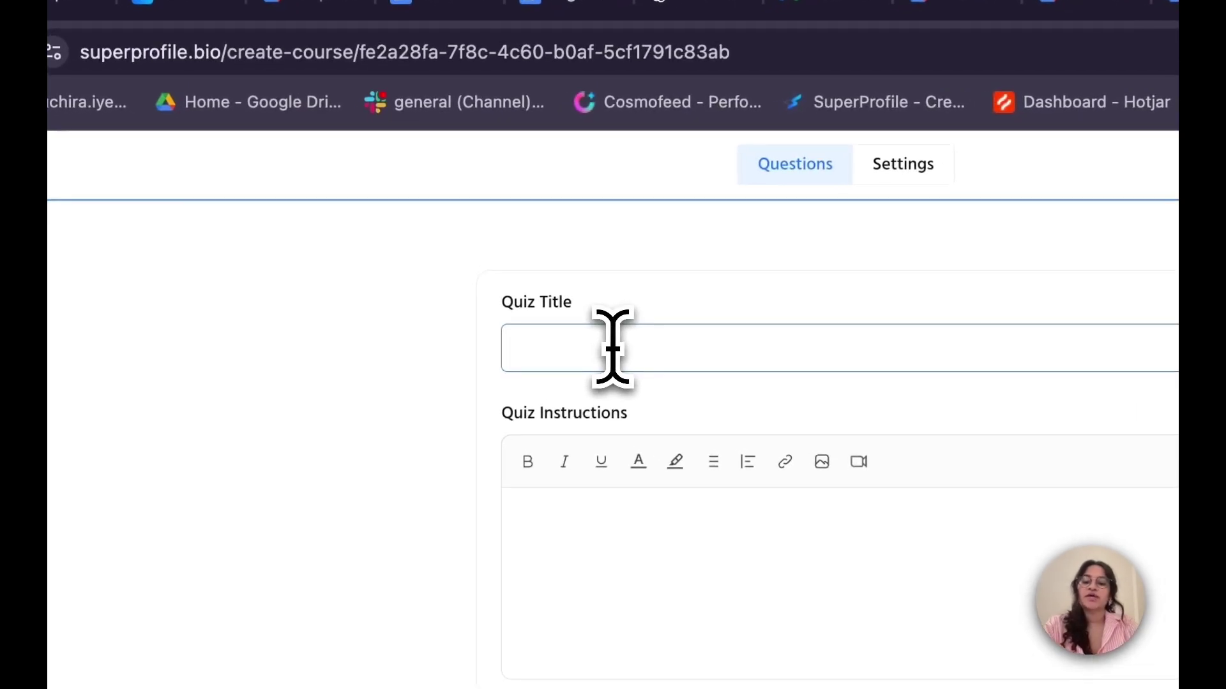
pyautogui.write('MCQ on')
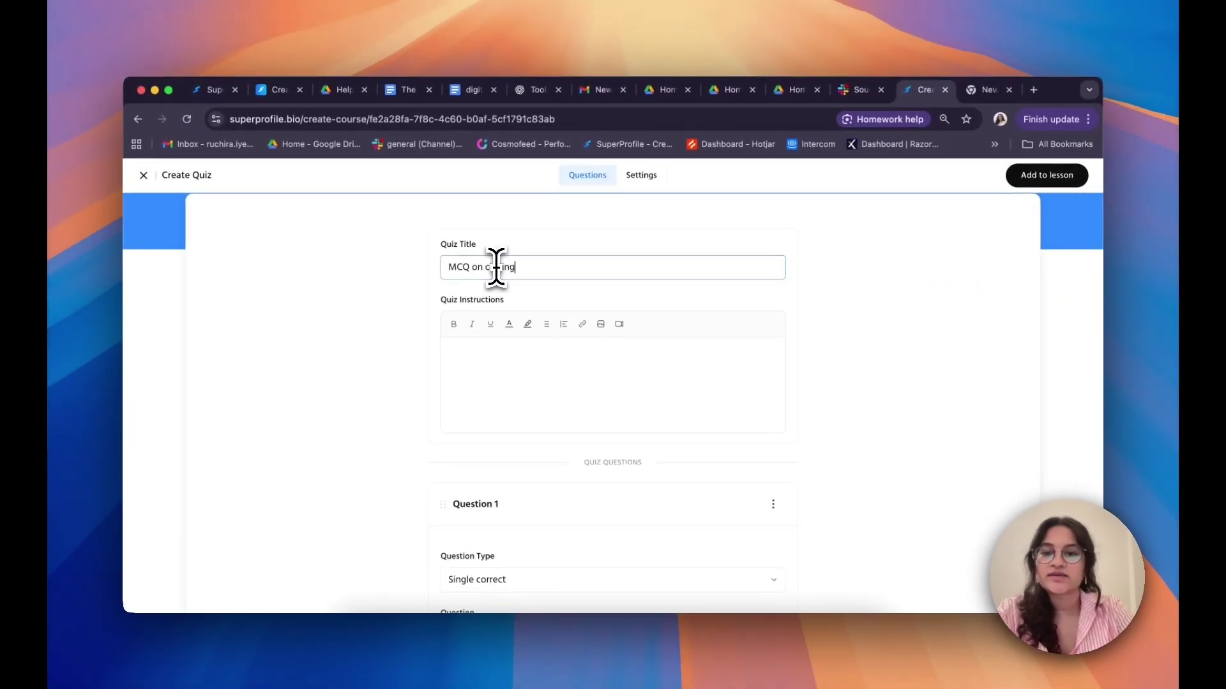
pyautogui.write(' chilling')
pyautogui.click(522, 361)
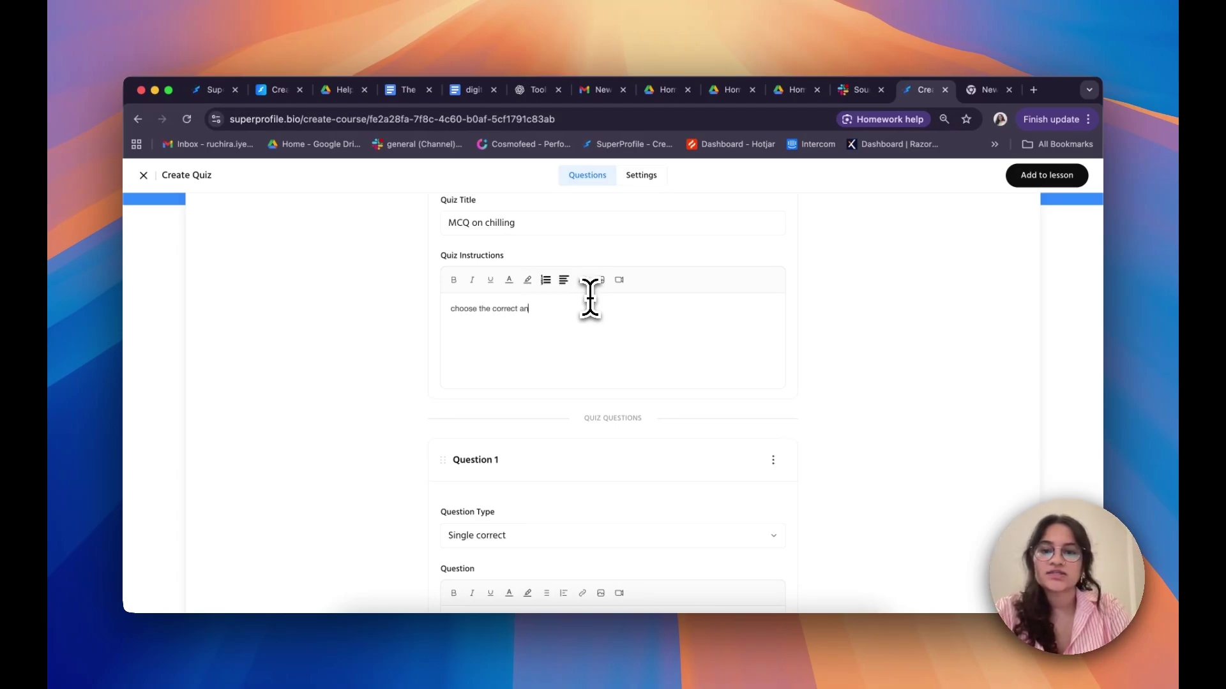
pyautogui.scroll(-5, 588, 296)
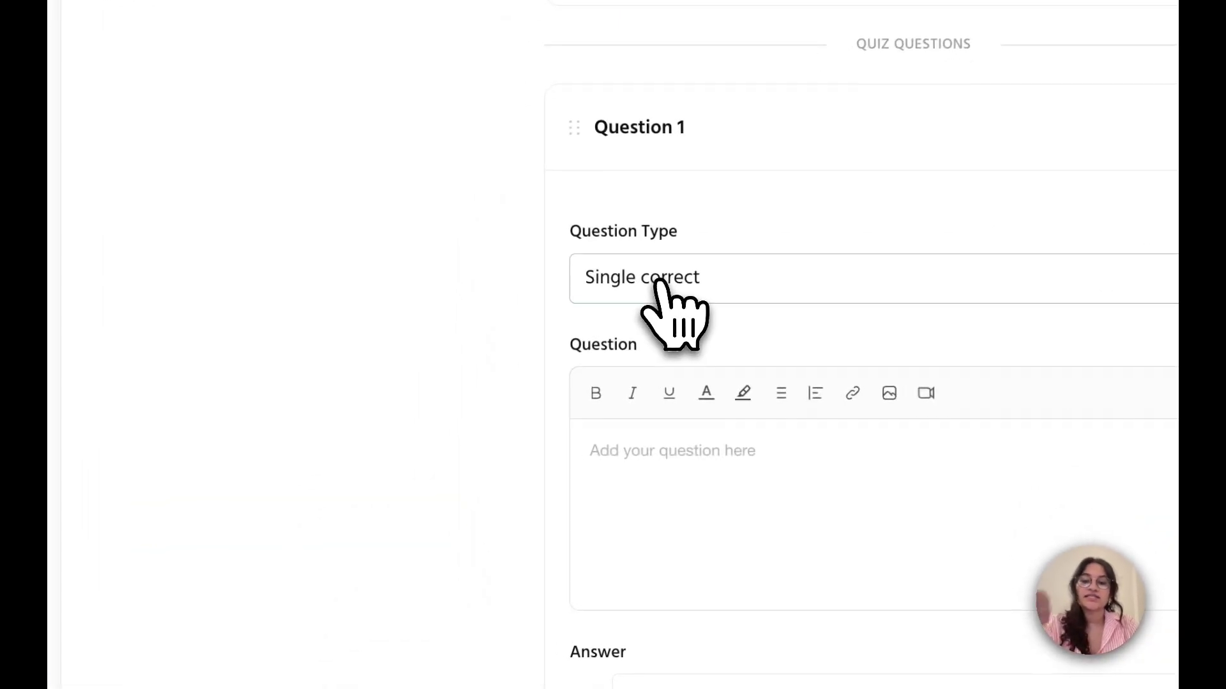
# - Keep Question 1 as Single correct and enter the question 'Did you chill today?'
pyautogui.click(487, 376)
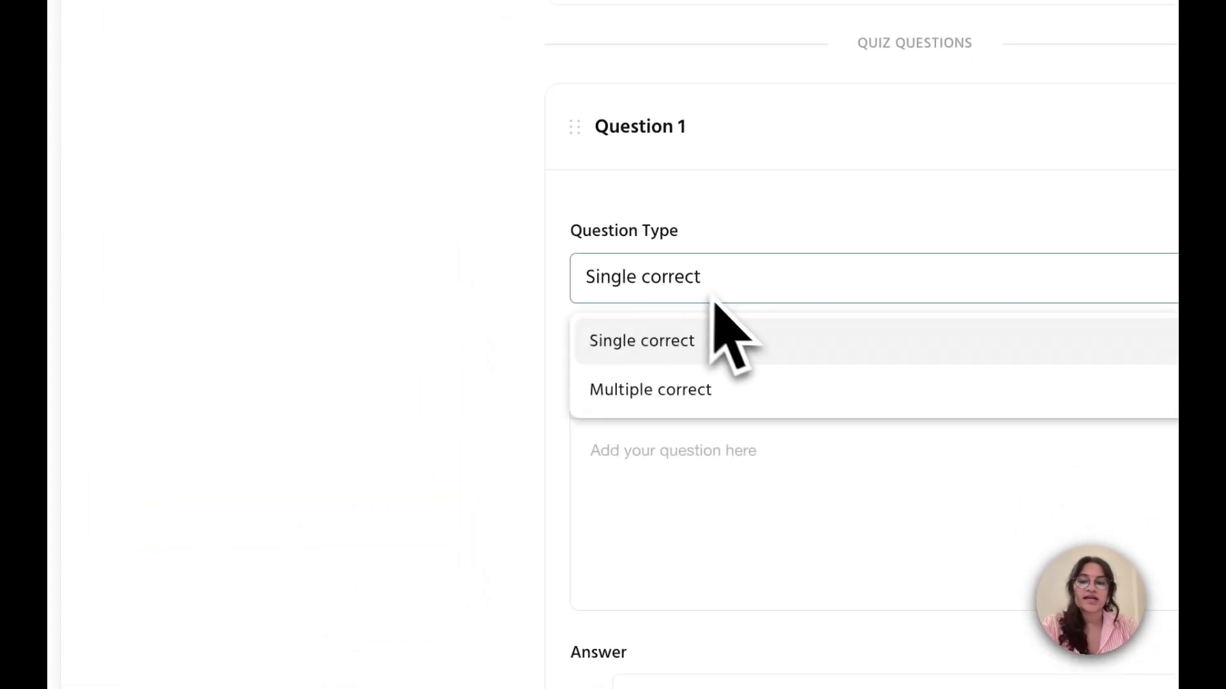
pyautogui.click(519, 377)
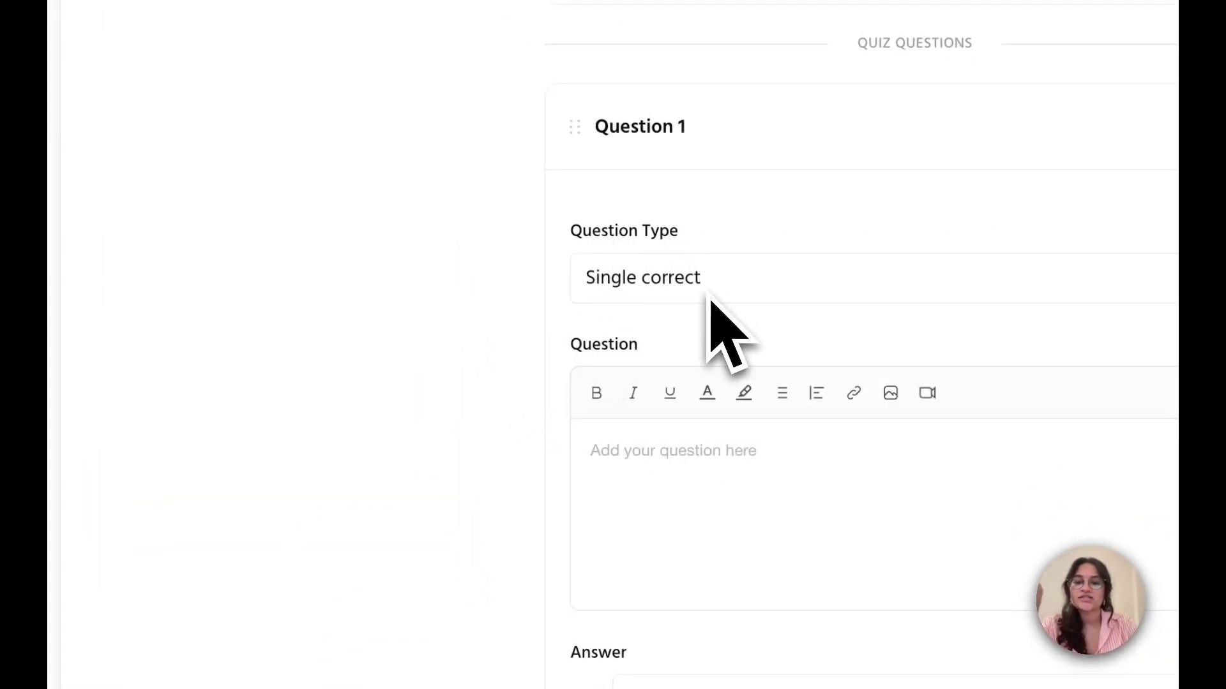
pyautogui.click(700, 465)
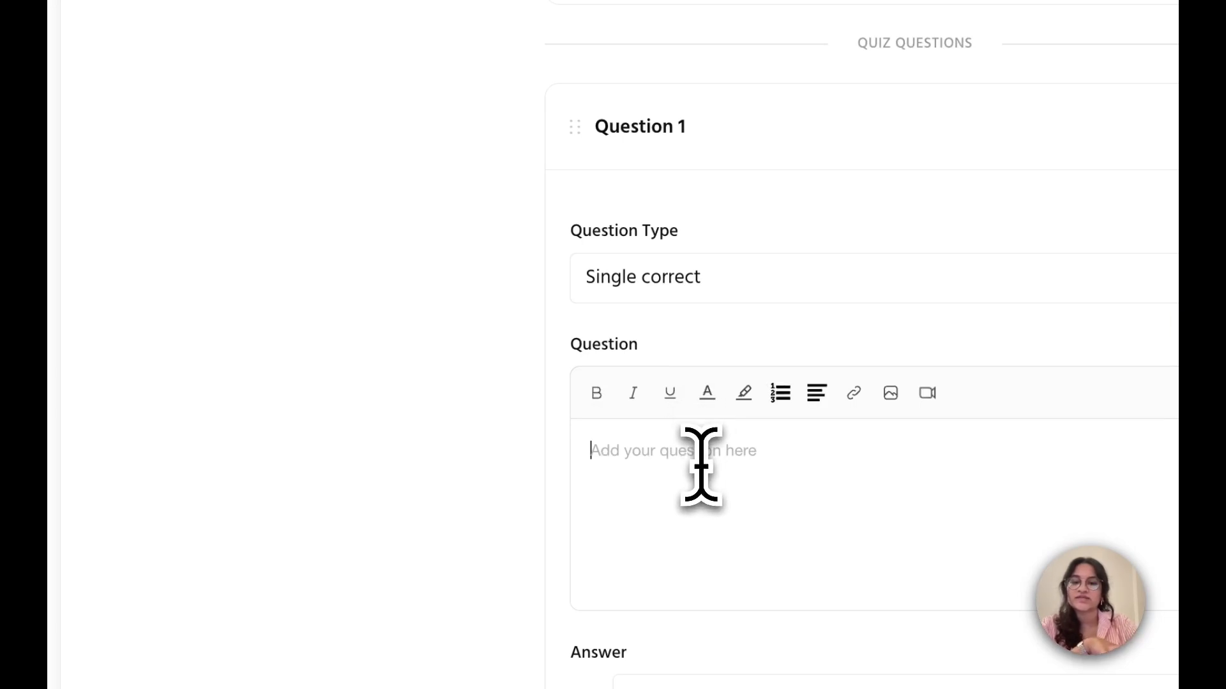
pyautogui.scroll(-3, 701, 467)
pyautogui.scroll(-1, 702, 469)
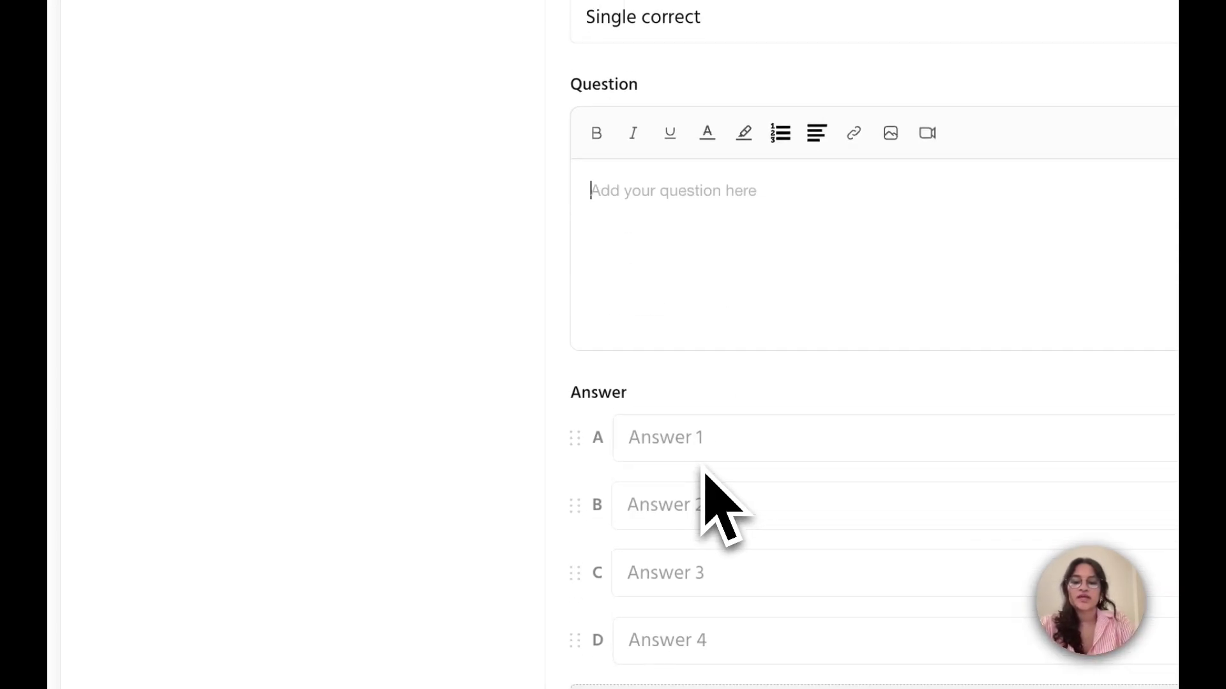
pyautogui.write('Did you chill t')
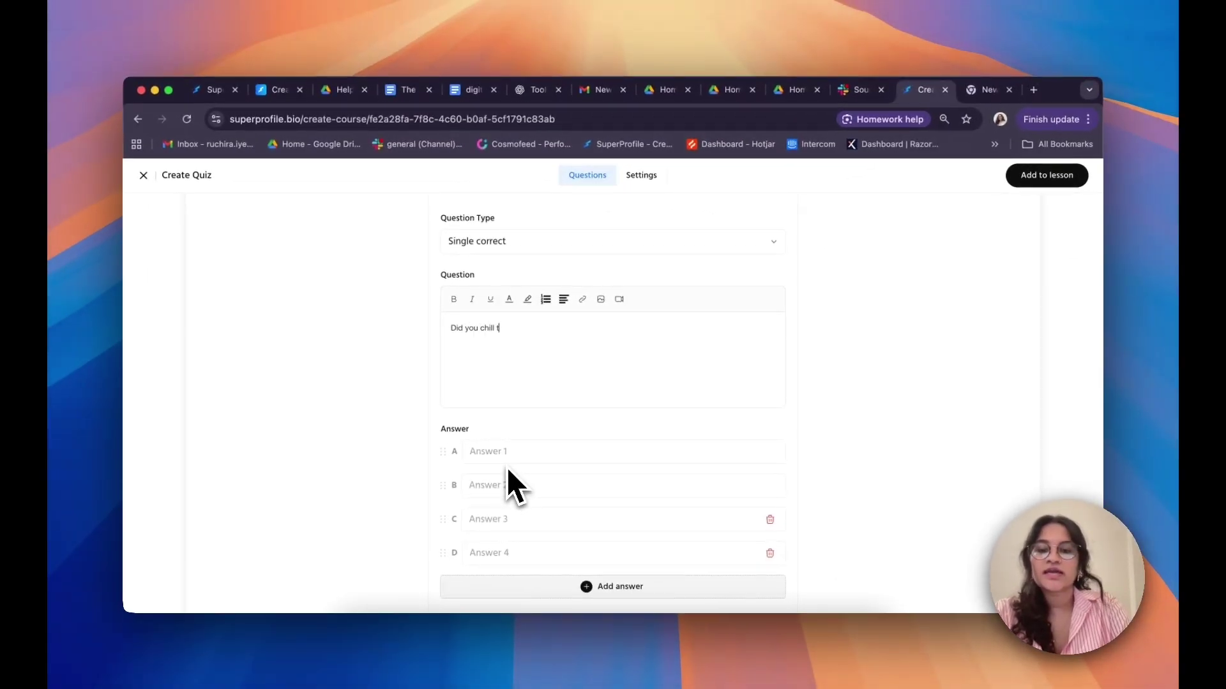
pyautogui.write('oda')
pyautogui.press('BackSpace')
pyautogui.press('BackSpace')
pyautogui.write('day?')
pyautogui.scroll(-1, 508, 471)
pyautogui.scroll(-2, 509, 504)
# - Enter 'Yes' and 'No' as the first two answer options
pyautogui.click(531, 323)
pyautogui.write('Yes')
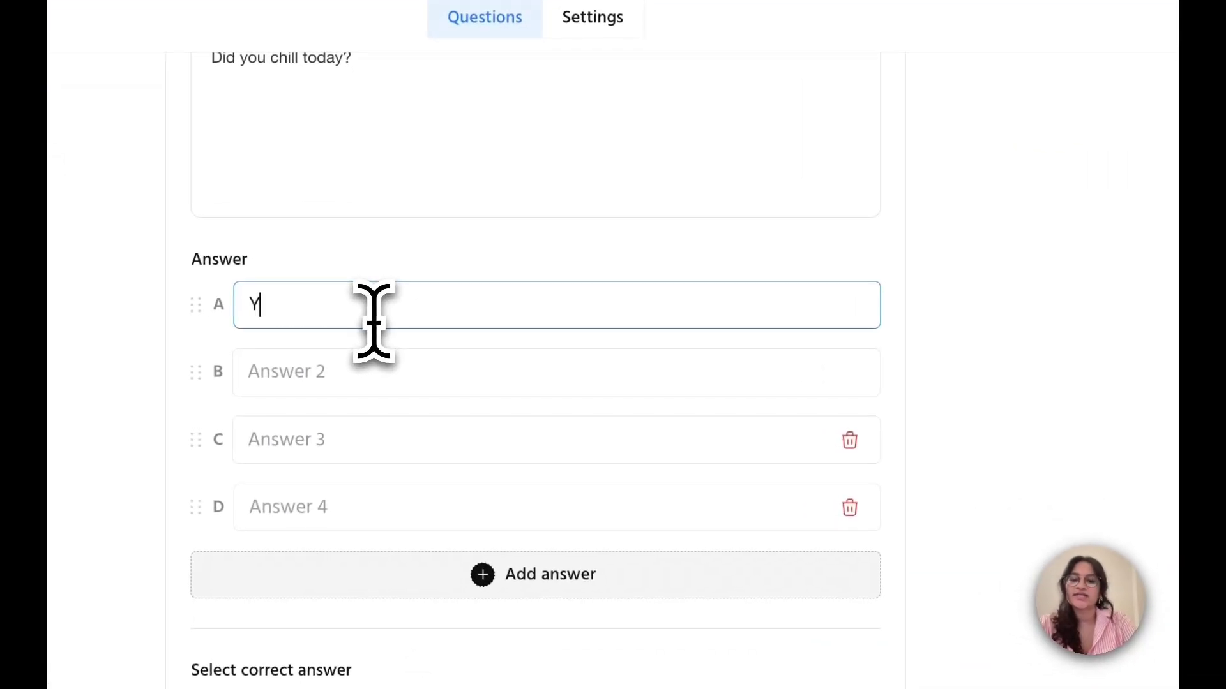
pyautogui.click(373, 373)
pyautogui.write('N')
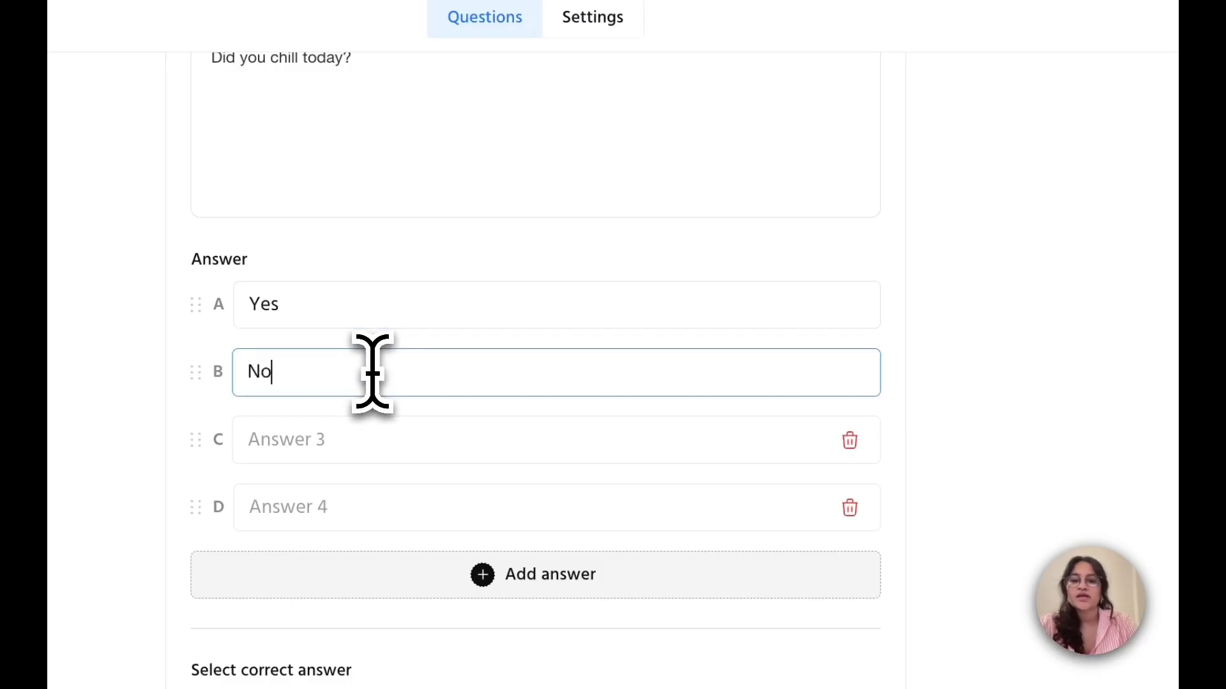
pyautogui.scroll(-2, 383, 435)
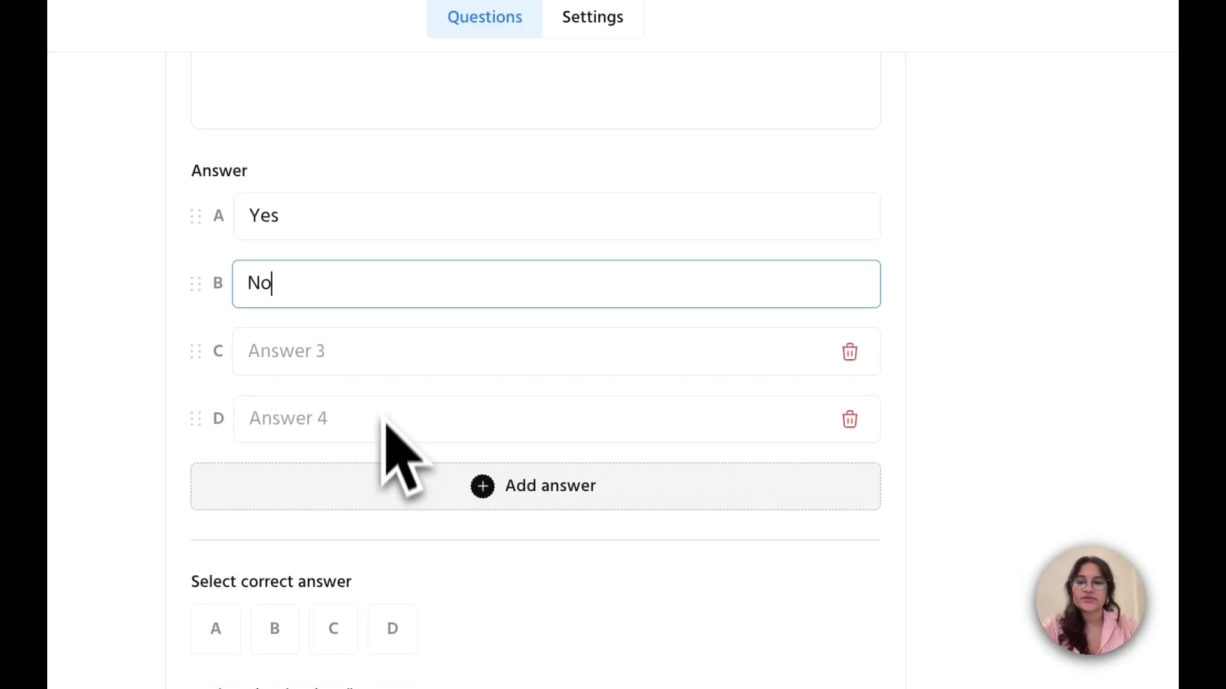
# - Delete the empty third and fourth answer rows, leaving only Yes and No
pyautogui.click(958, 356)
pyautogui.click(579, 351)
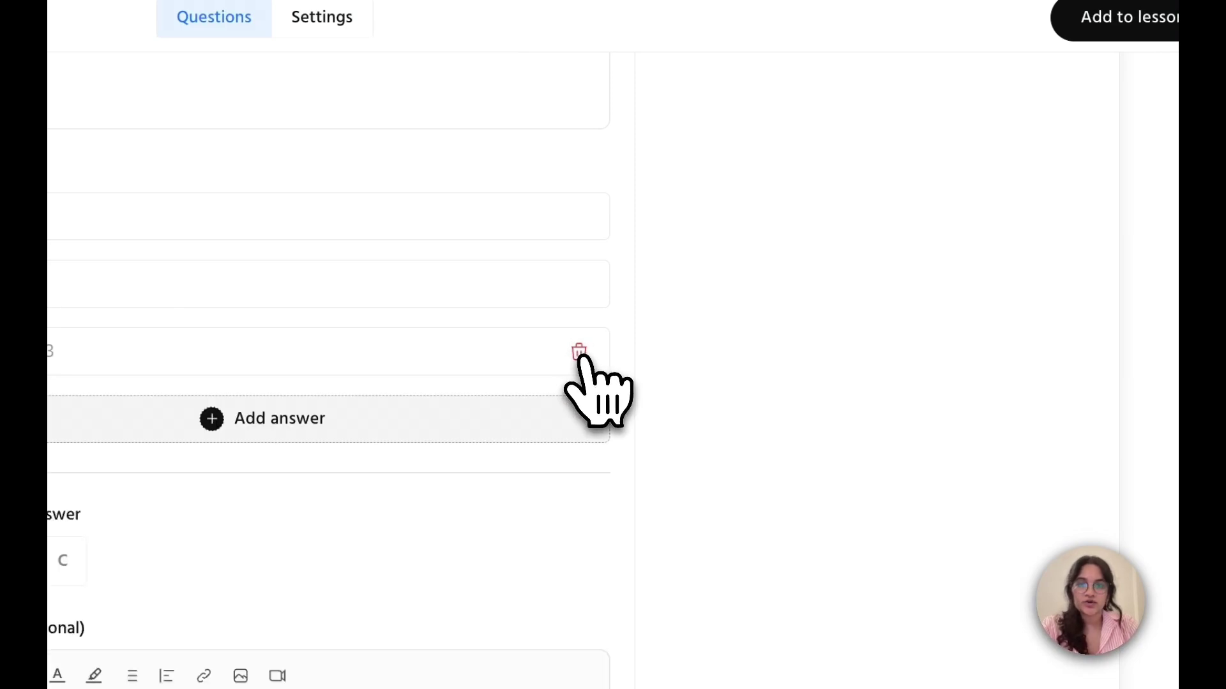
pyautogui.click(579, 352)
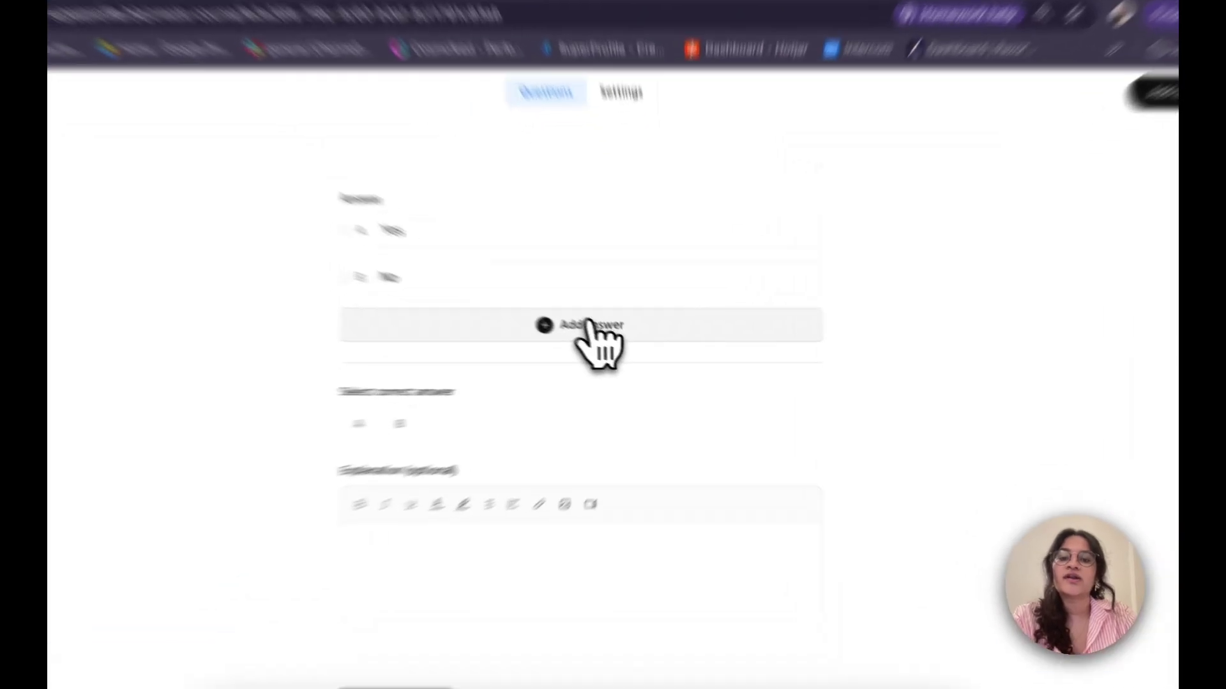
pyautogui.click(618, 344)
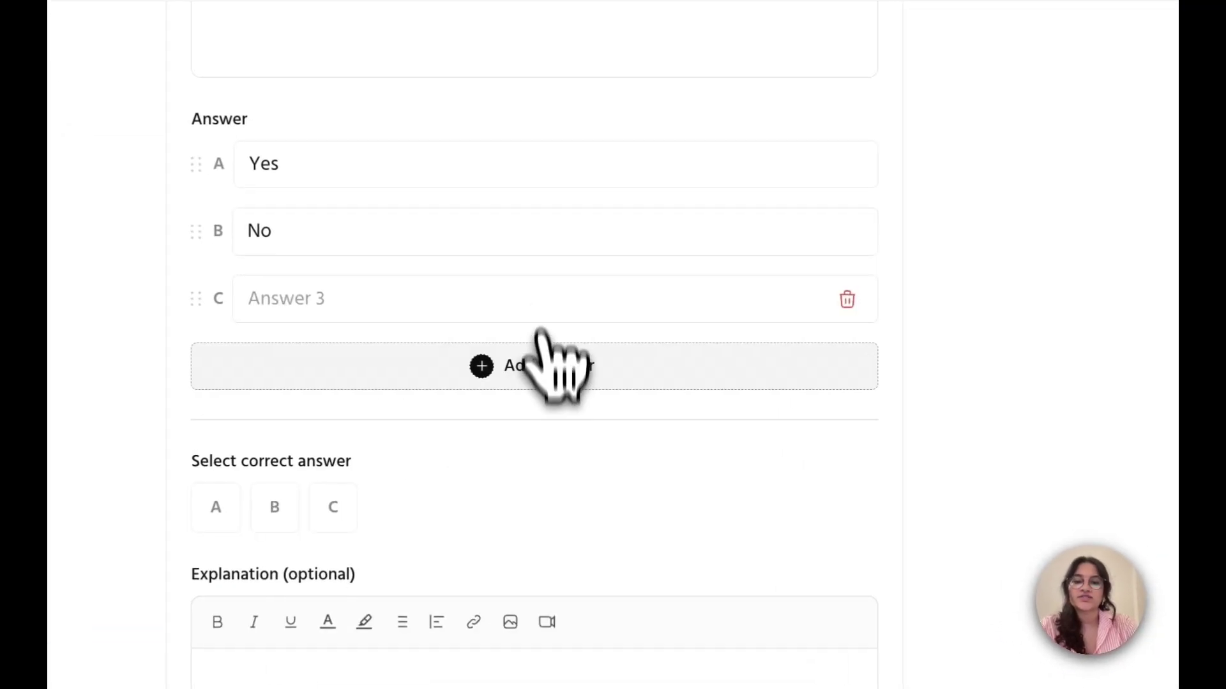
pyautogui.click(613, 382)
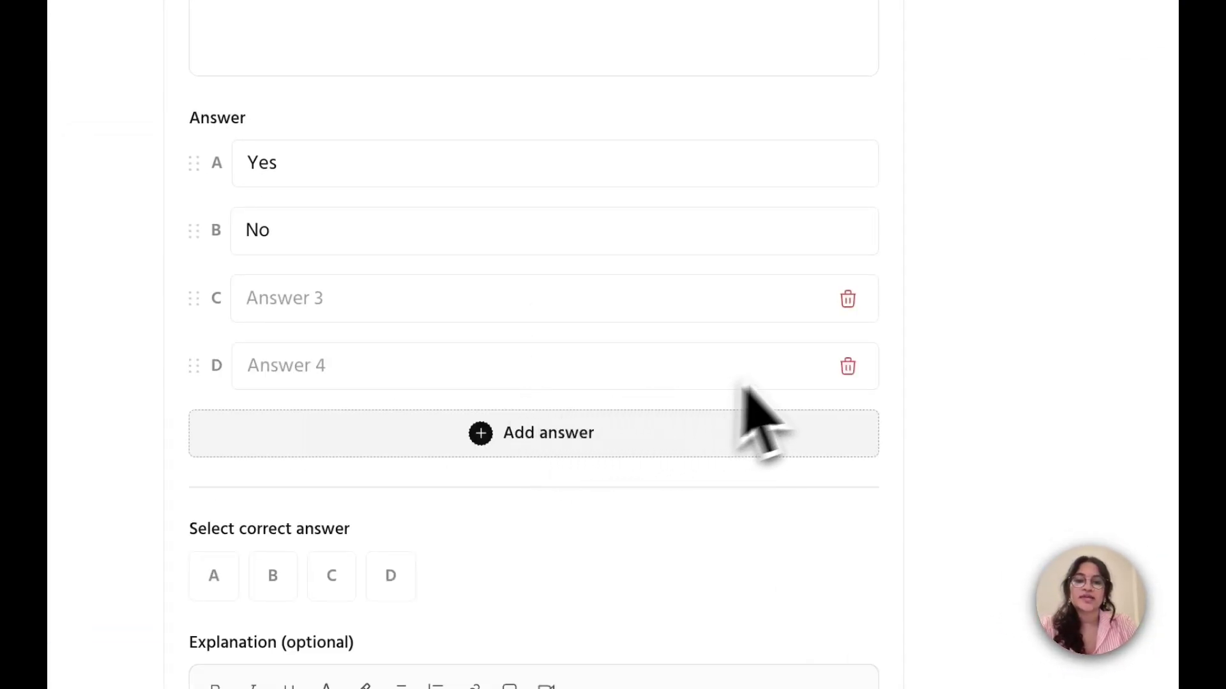
pyautogui.click(851, 303)
pyautogui.click(851, 302)
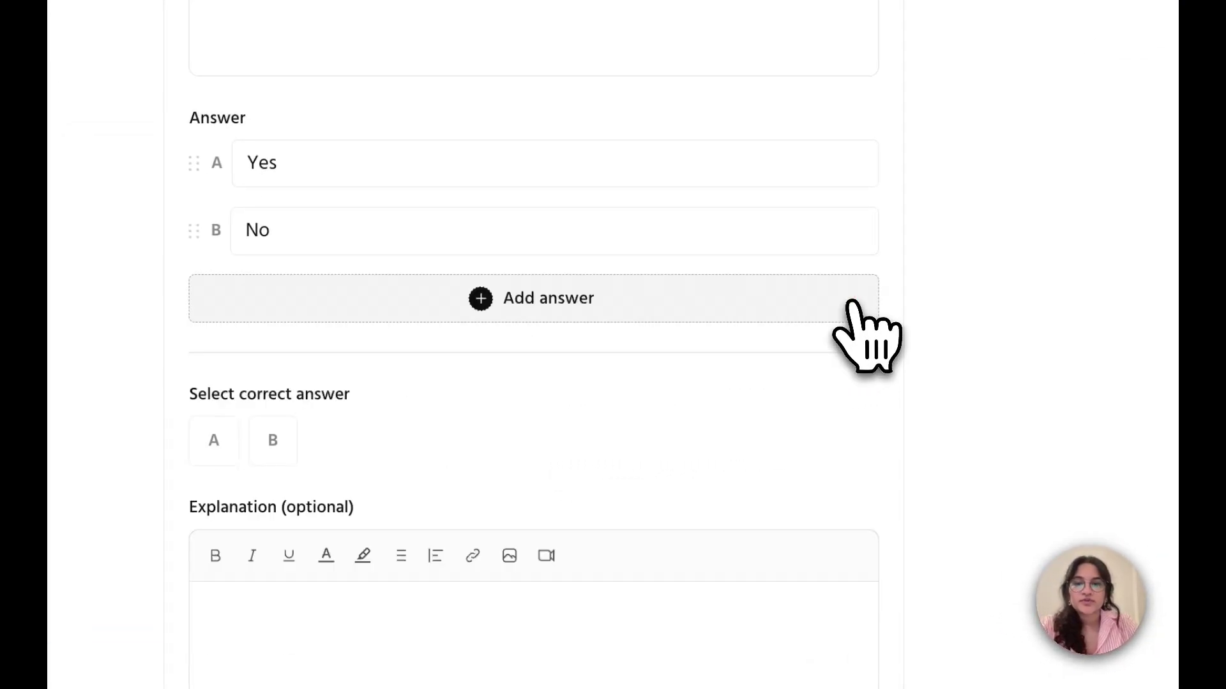
pyautogui.scroll(-2, 578, 429)
pyautogui.scroll(-2, 584, 456)
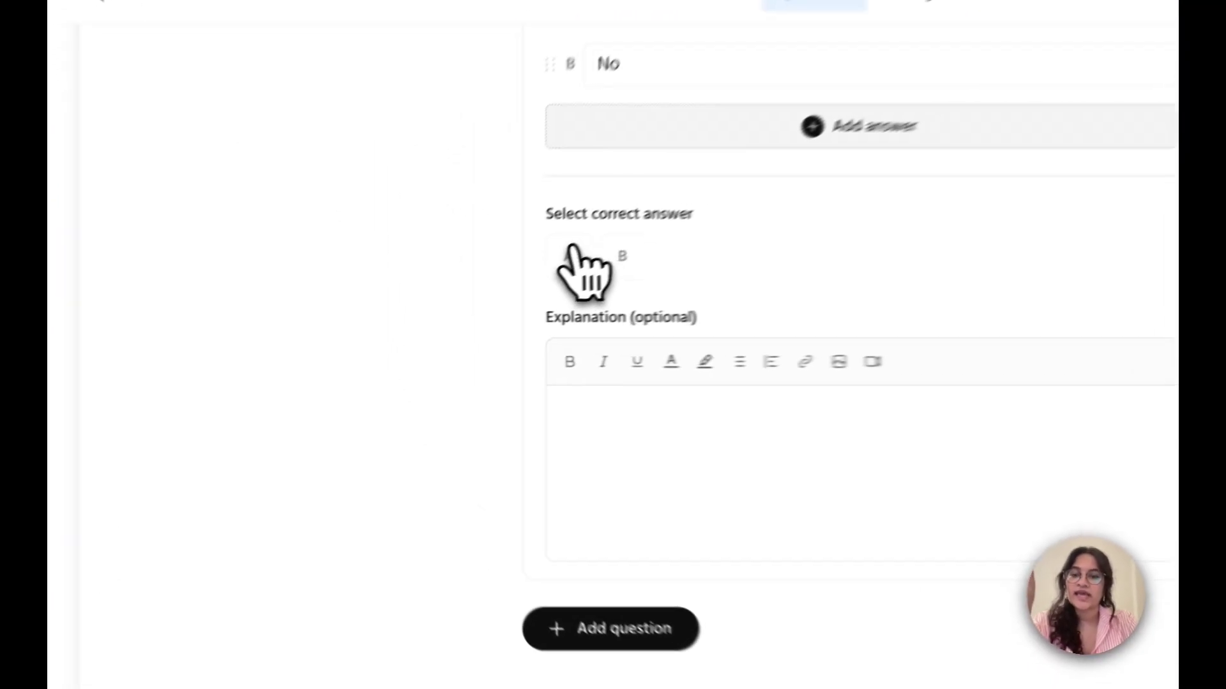
# - Mark A 'Yes' as Question 1's correct answer, then switch to the quiz Settings
pyautogui.click(456, 320)
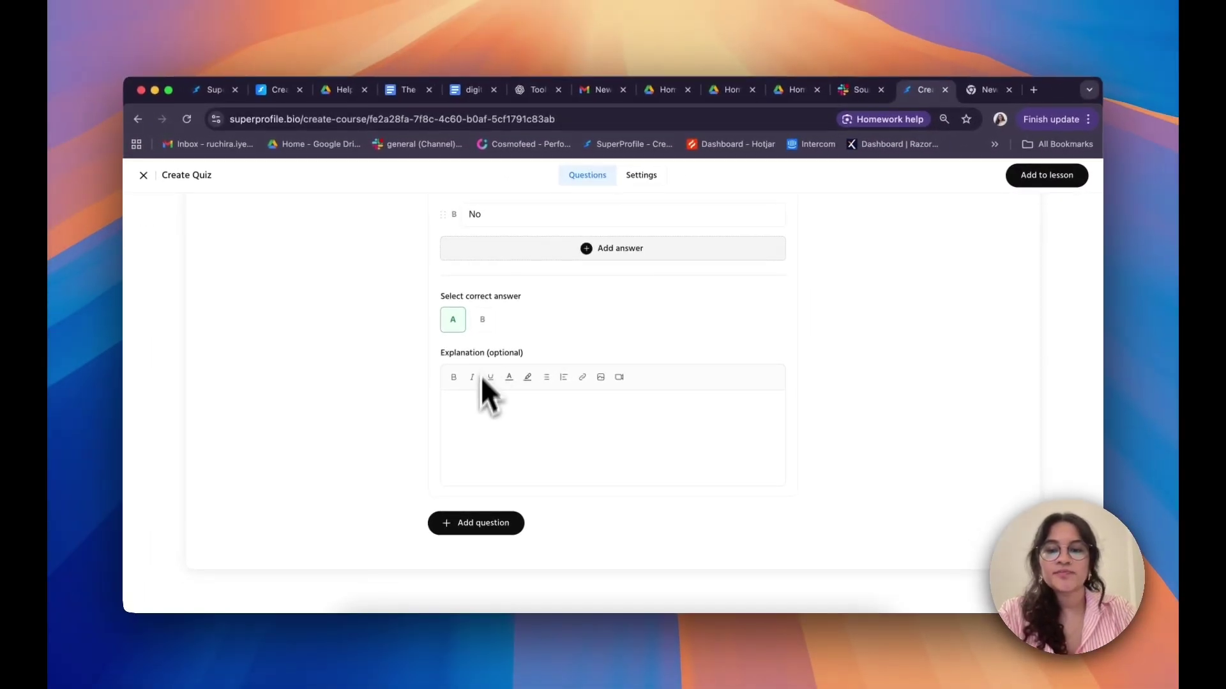
pyautogui.scroll(-1, 470, 472)
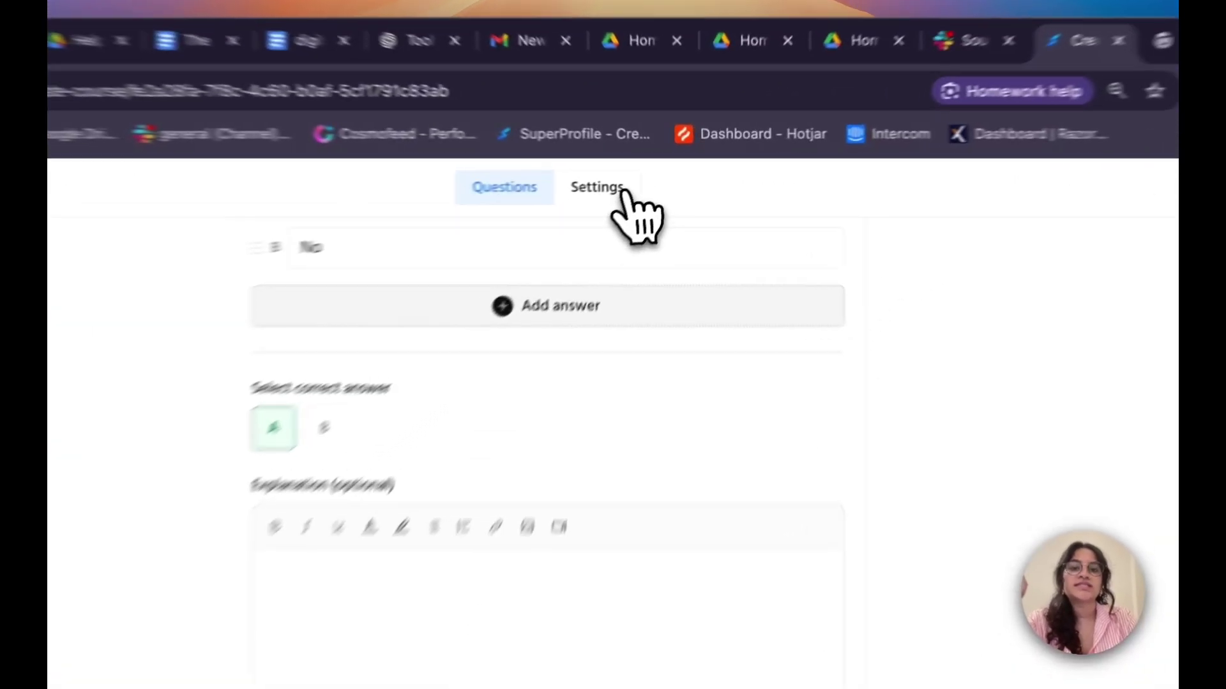
pyautogui.click(623, 191)
pyautogui.scroll(5, 534, 472)
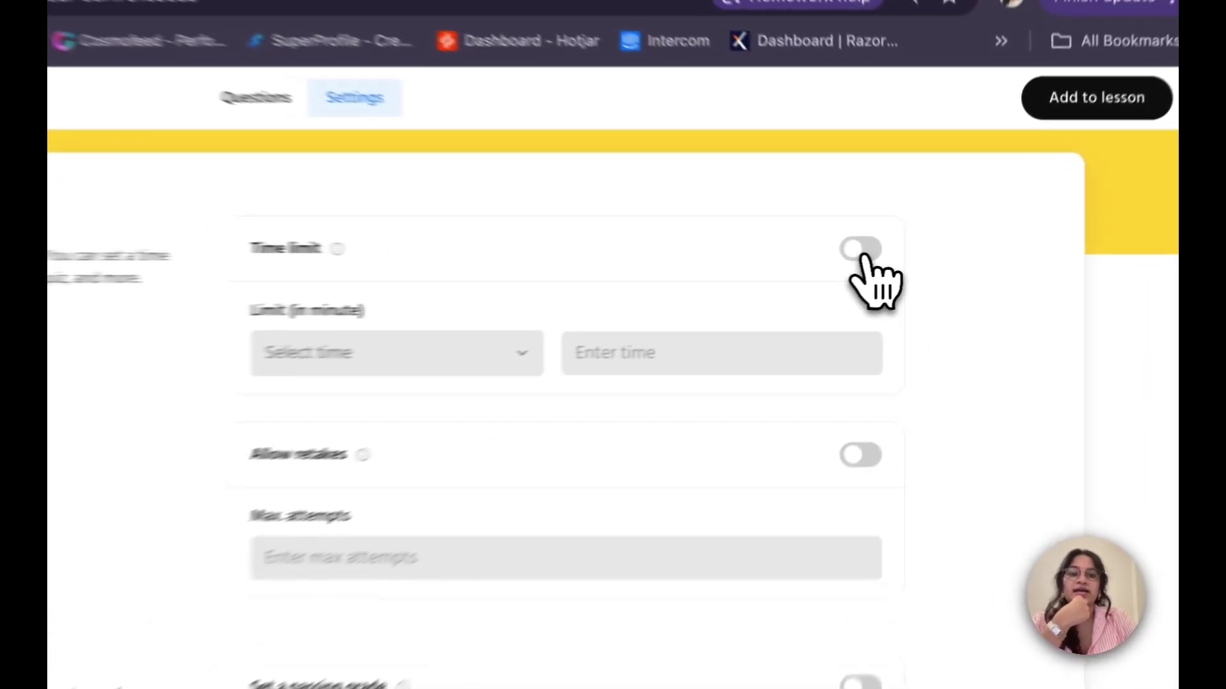
# - Leave time limit and retakes off, require a 50% passing grade, and add the quiz to the lesson
pyautogui.click(917, 258)
pyautogui.click(854, 254)
pyautogui.scroll(-2, 852, 370)
pyautogui.click(862, 406)
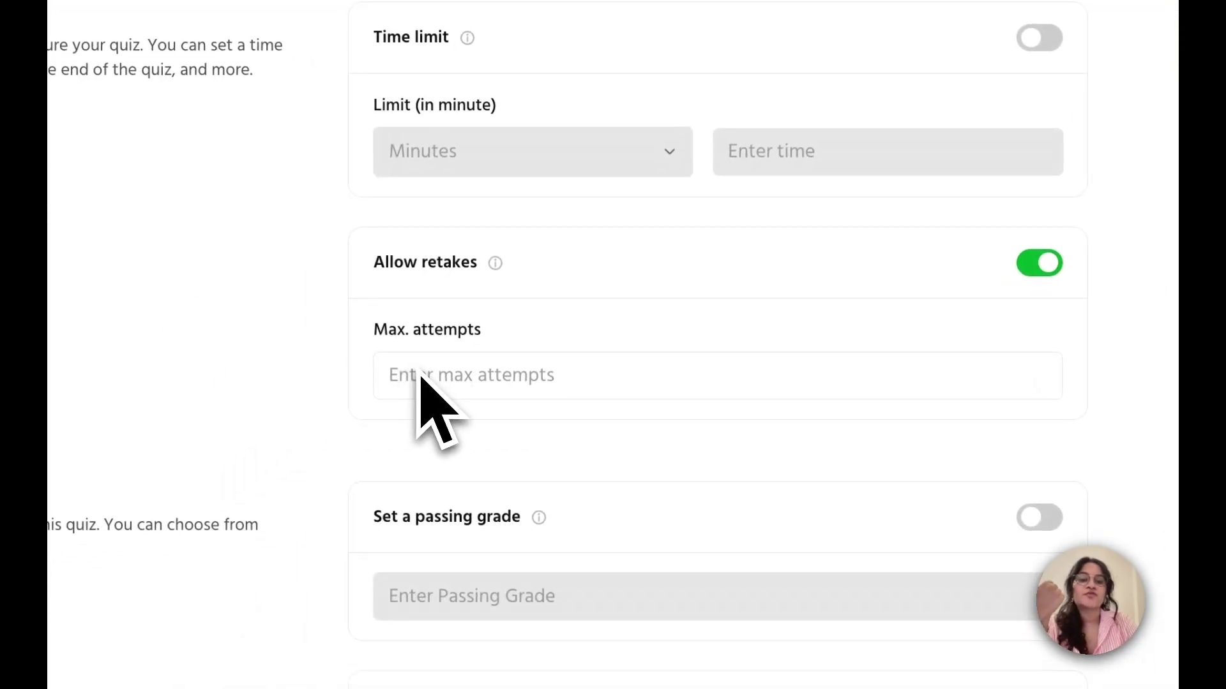
pyautogui.click(1039, 262)
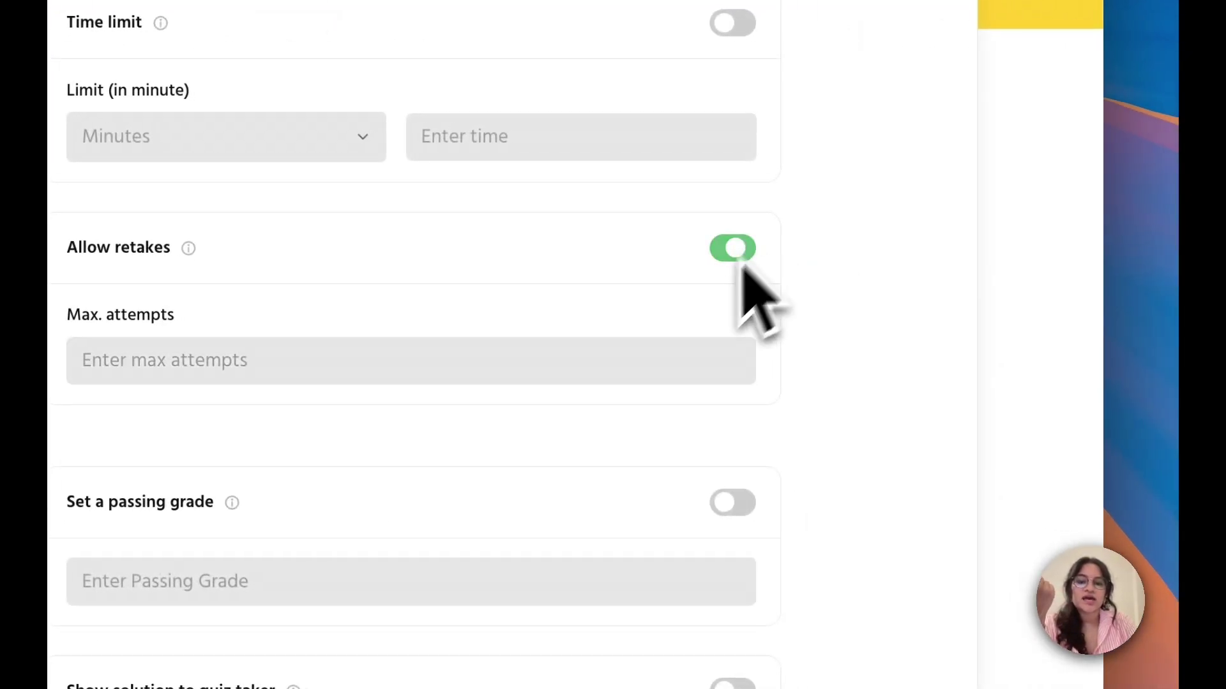
pyautogui.scroll(-3, 623, 415)
pyautogui.click(741, 348)
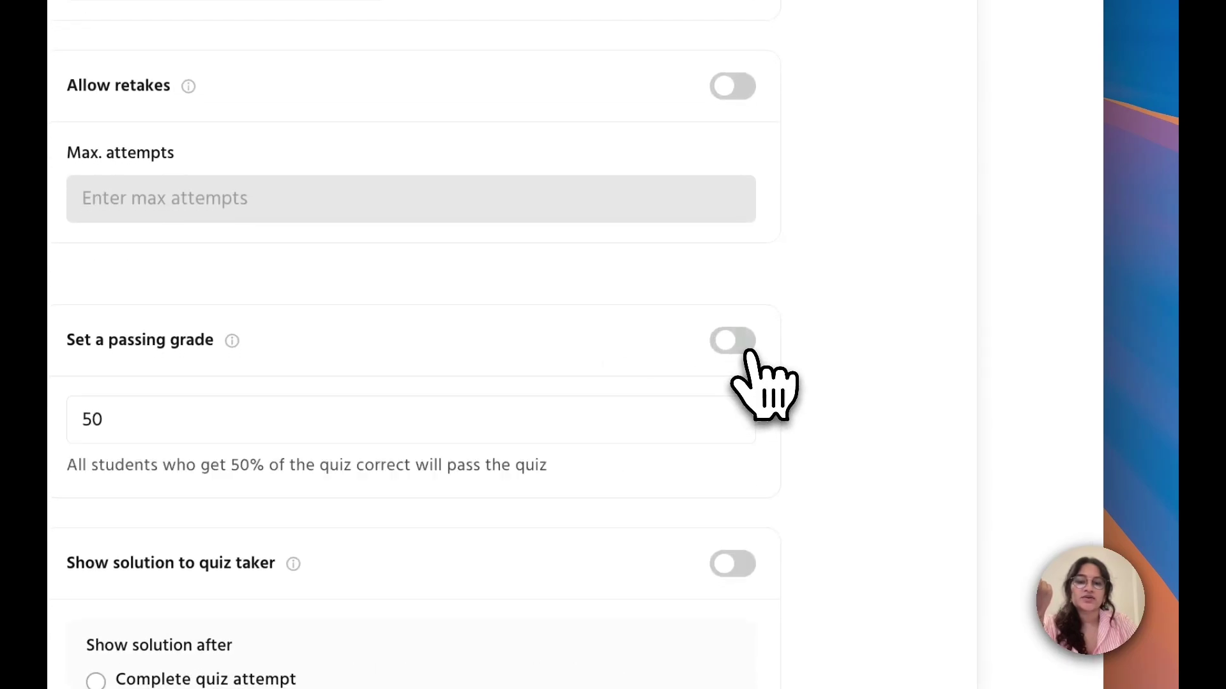
pyautogui.scroll(-3, 670, 507)
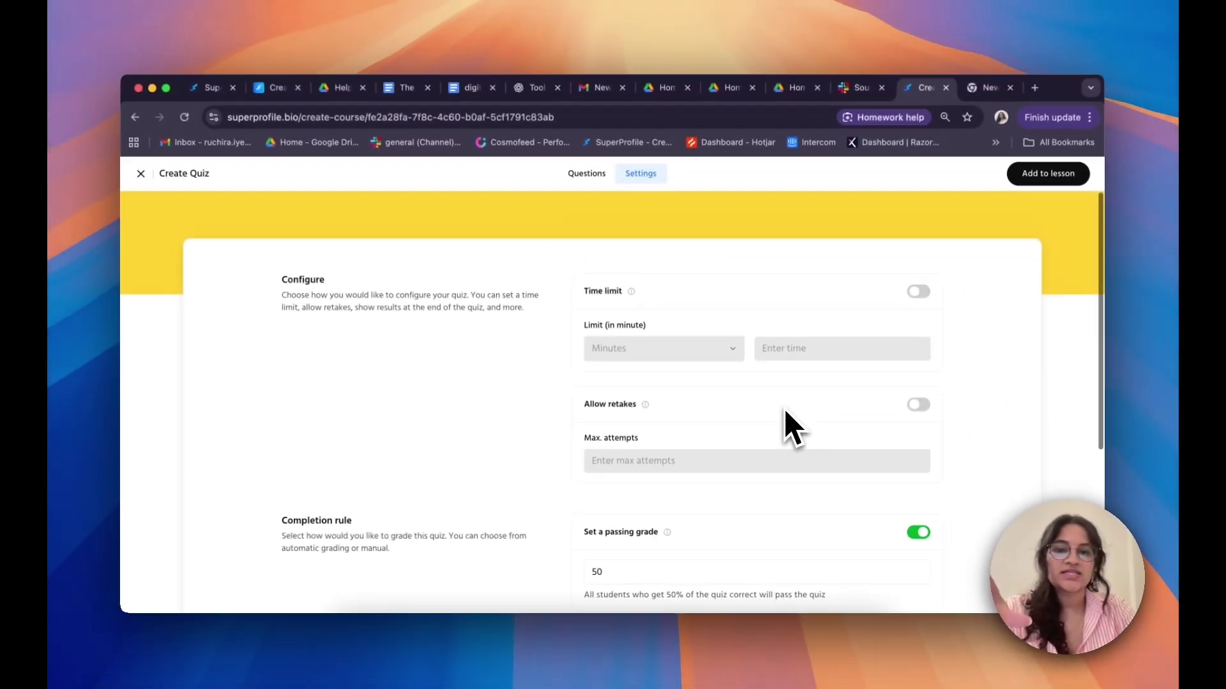
pyautogui.click(1031, 175)
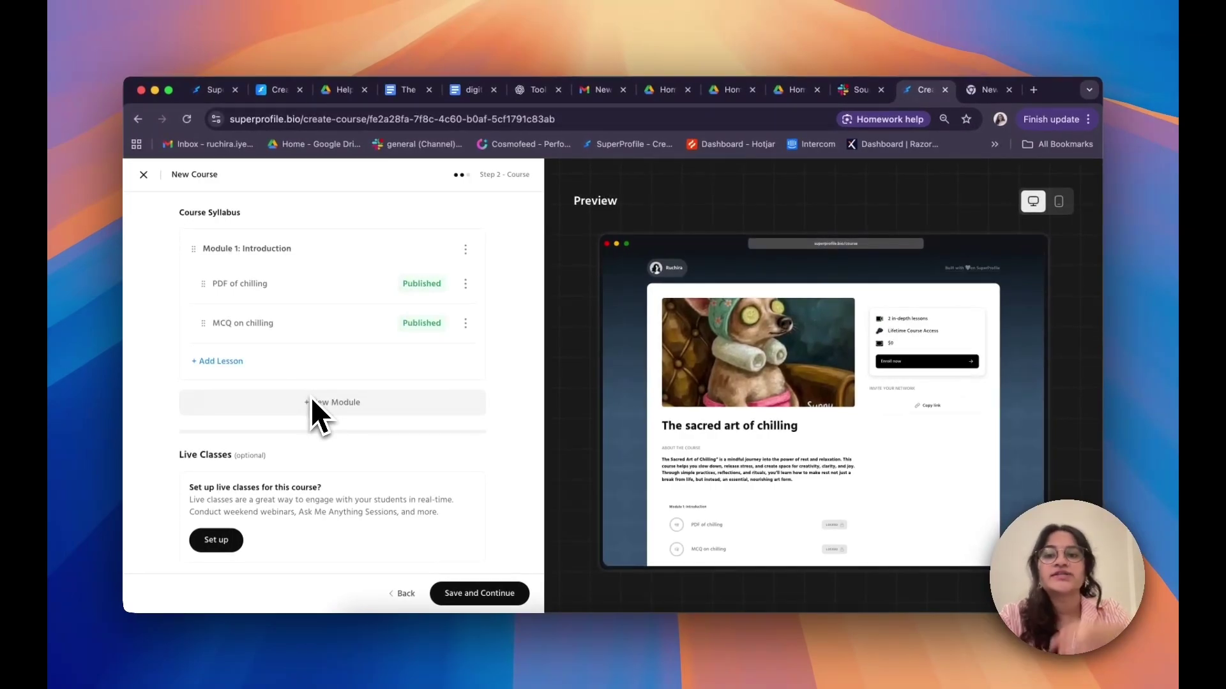
# - Open the Live Classes setup, which defaults to a Sat, Sep 20, 2025 11:00 AM–12:00 PM session
pyautogui.scroll(-2, 311, 397)
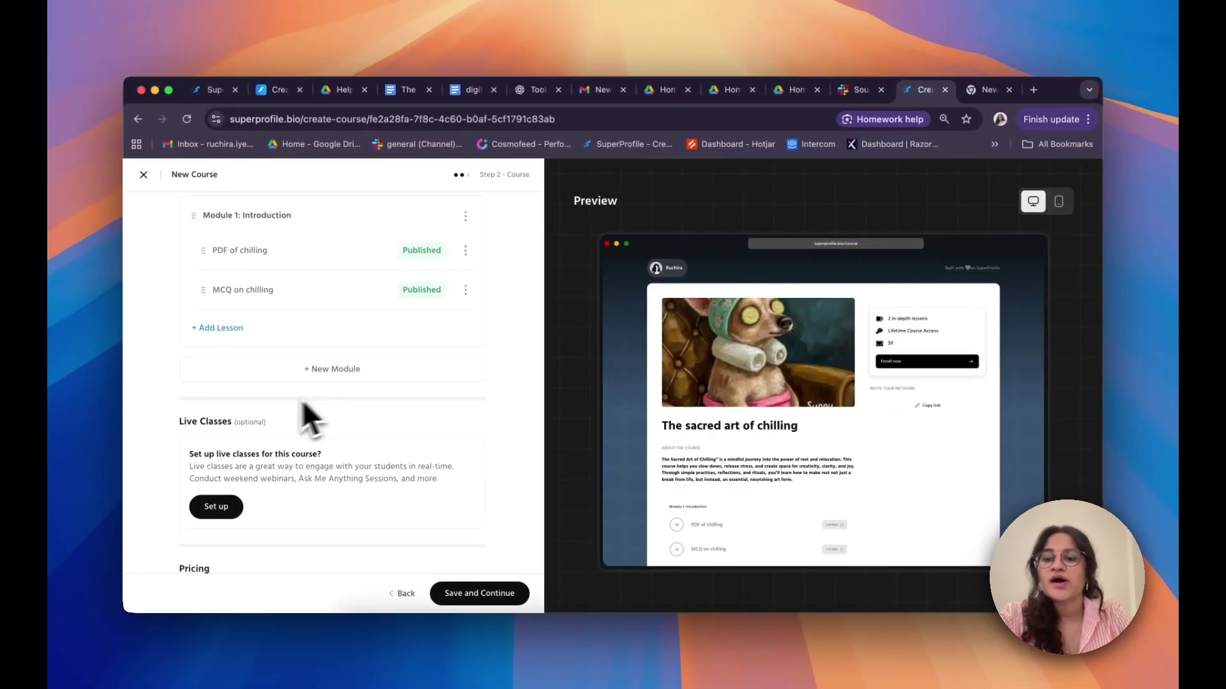
pyautogui.scroll(-1, 206, 426)
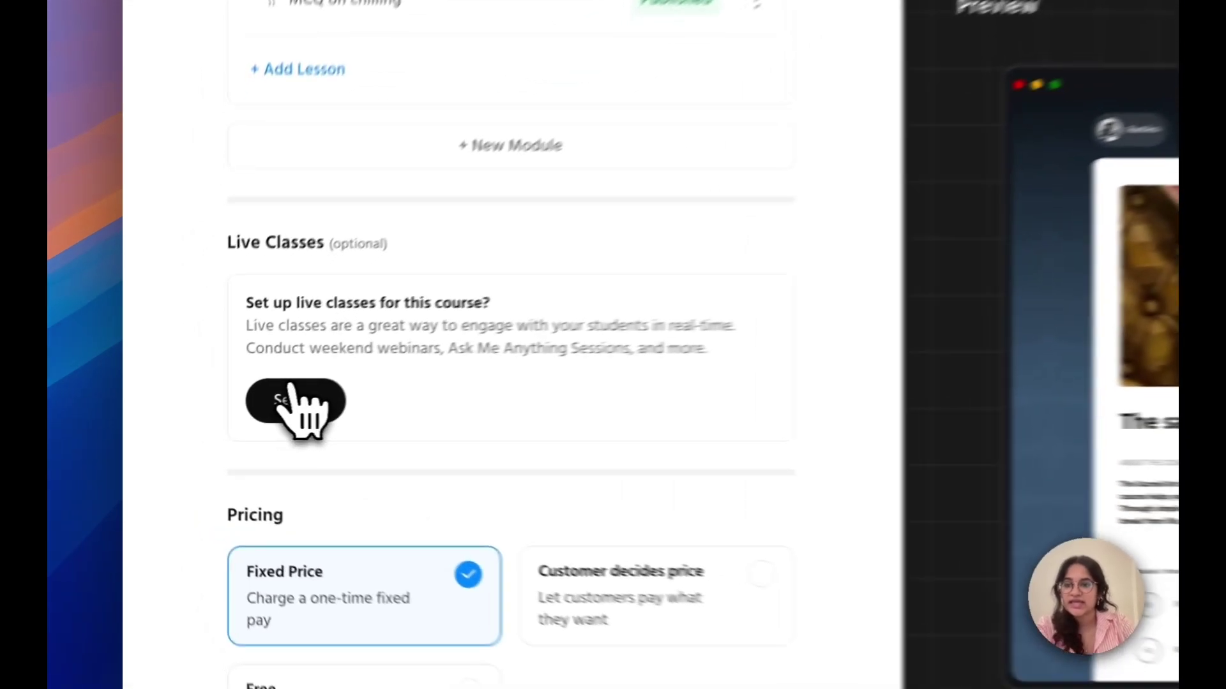
pyautogui.click(219, 417)
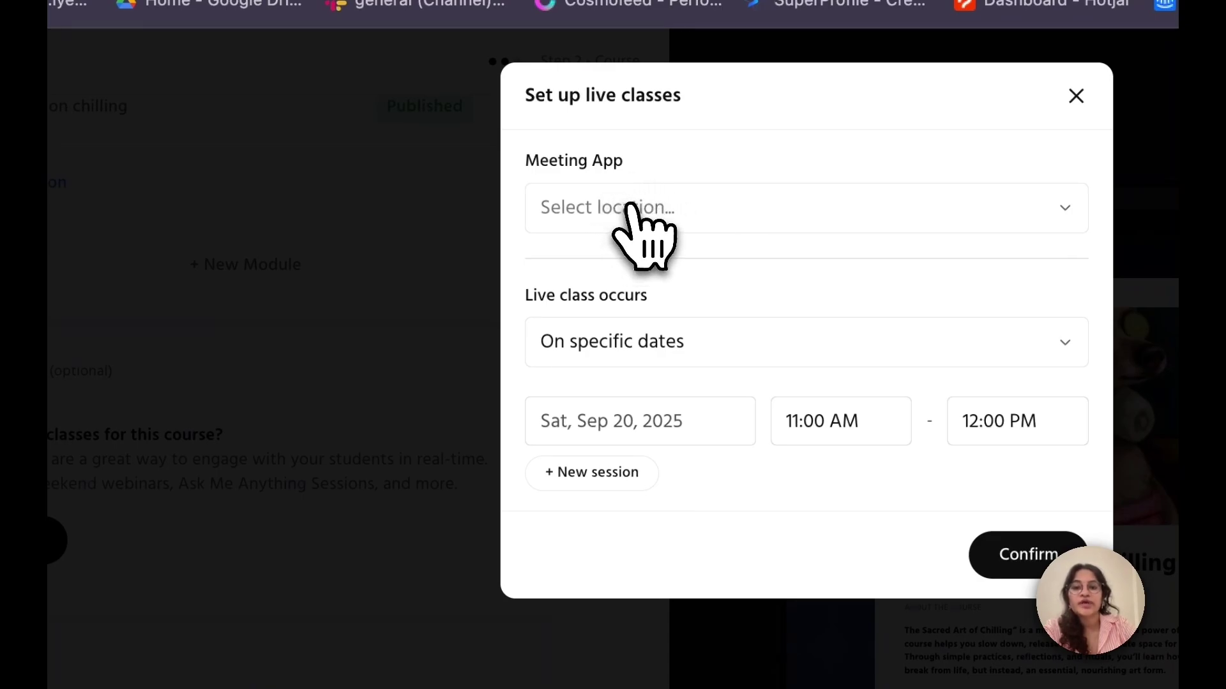
pyautogui.click(634, 206)
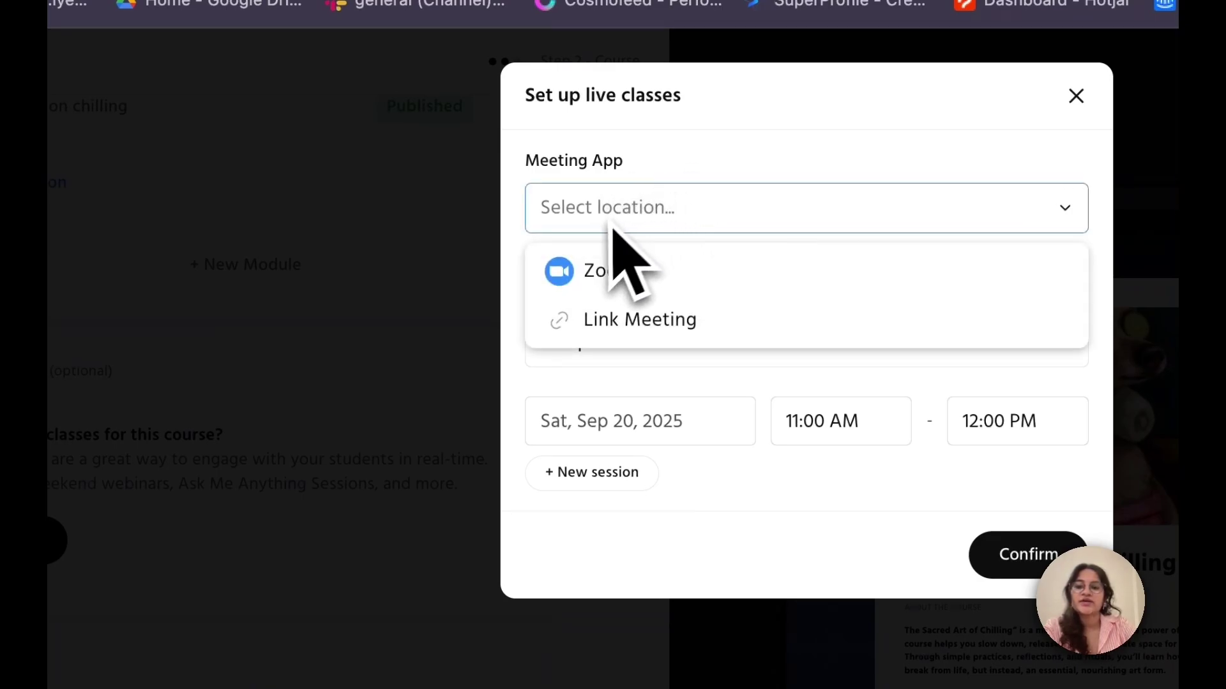
pyautogui.click(729, 183)
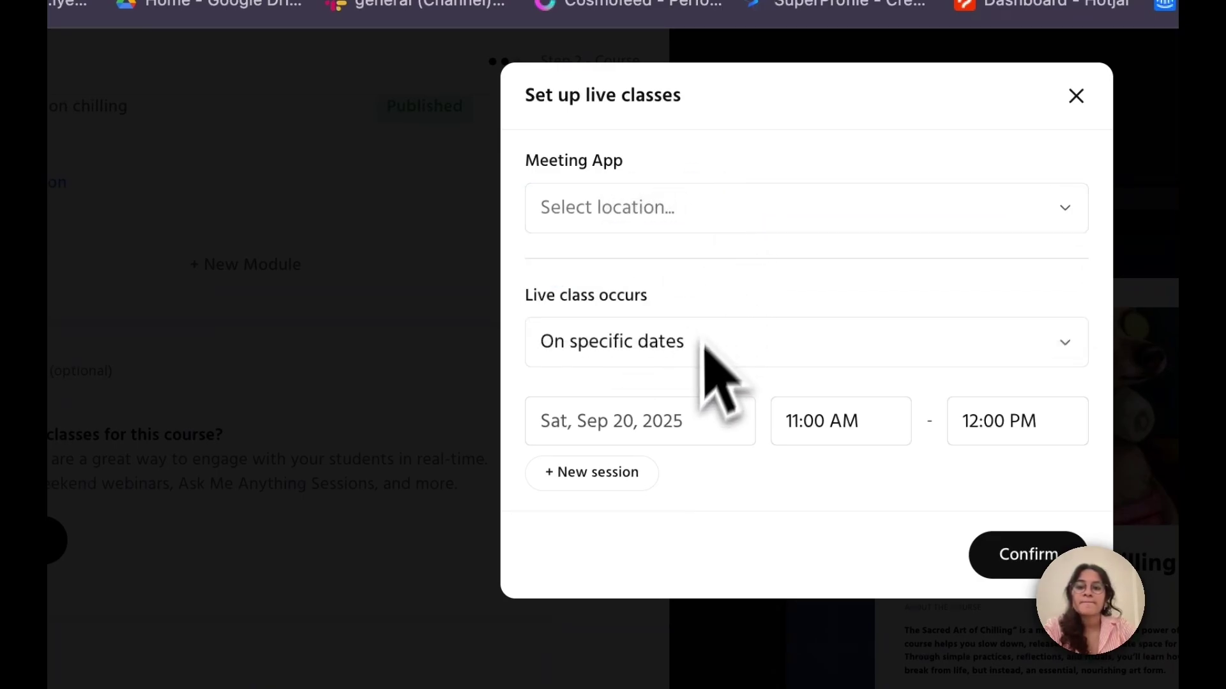
pyautogui.click(666, 345)
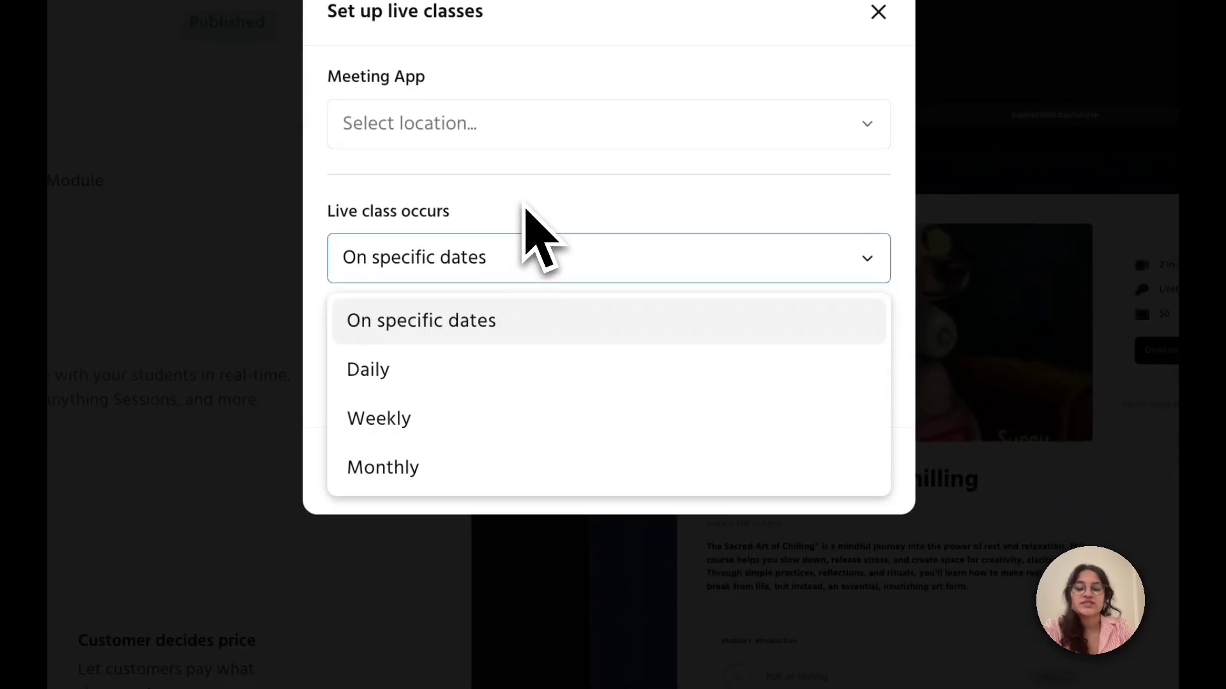
pyautogui.click(716, 304)
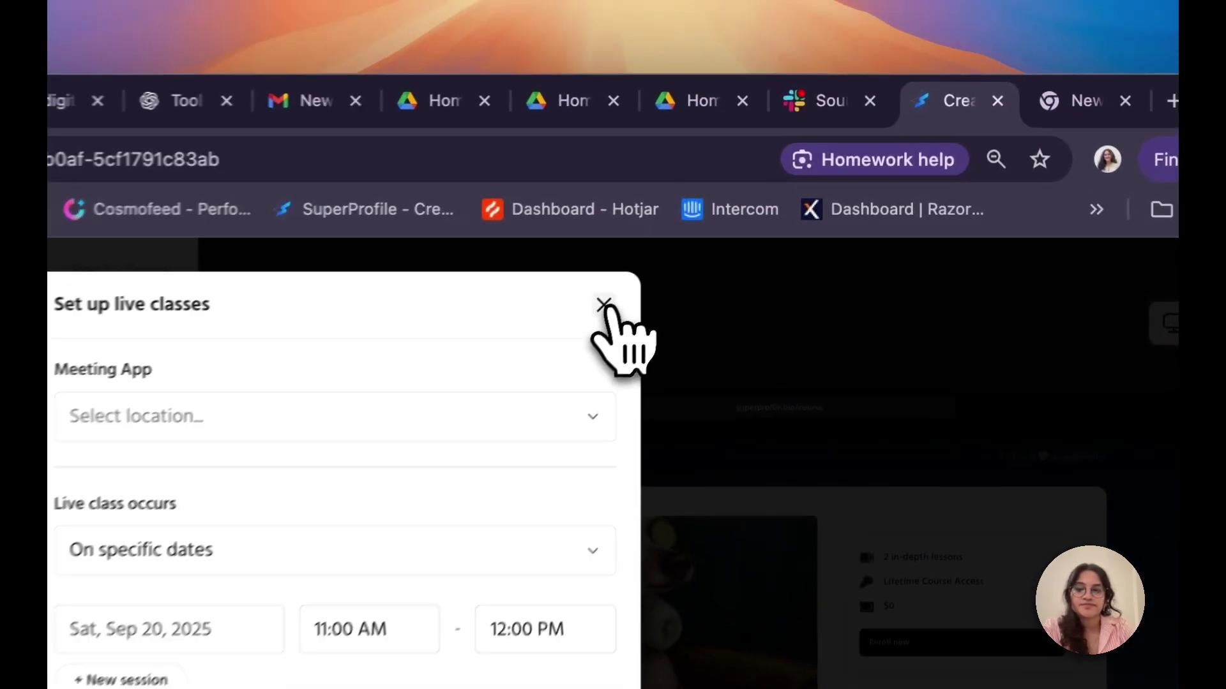
pyautogui.click(667, 48)
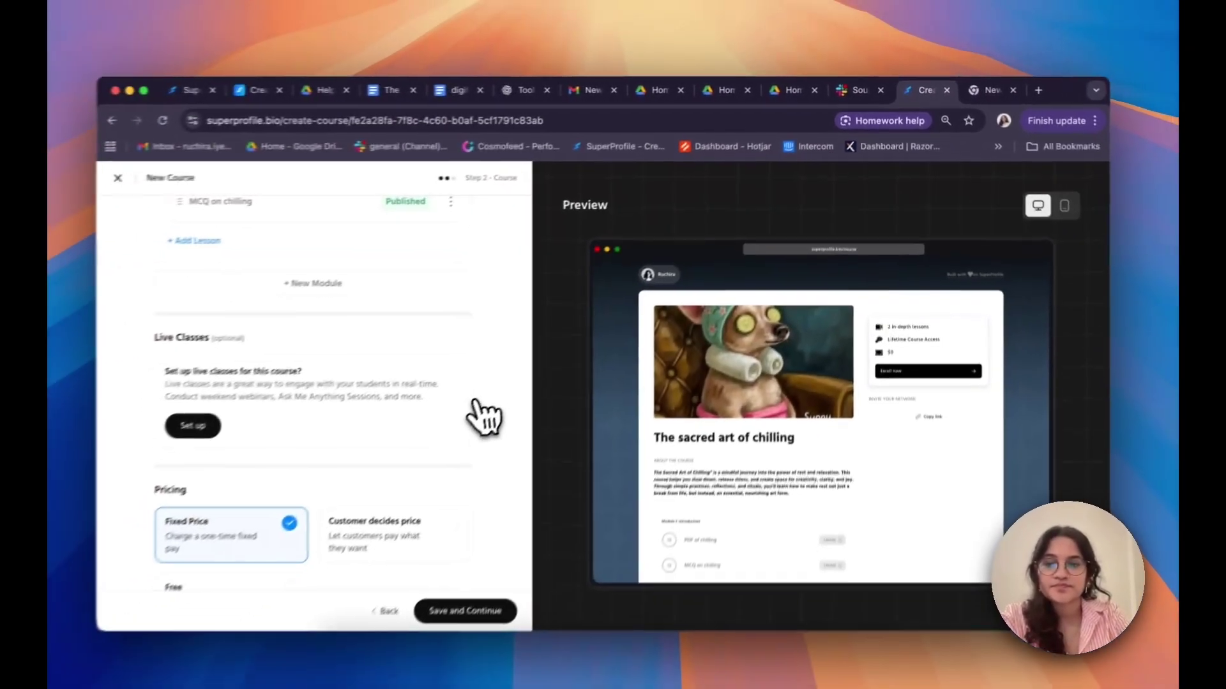
# - Set the course pricing to Free instead of customer-decided pricing
pyautogui.scroll(-5, 482, 418)
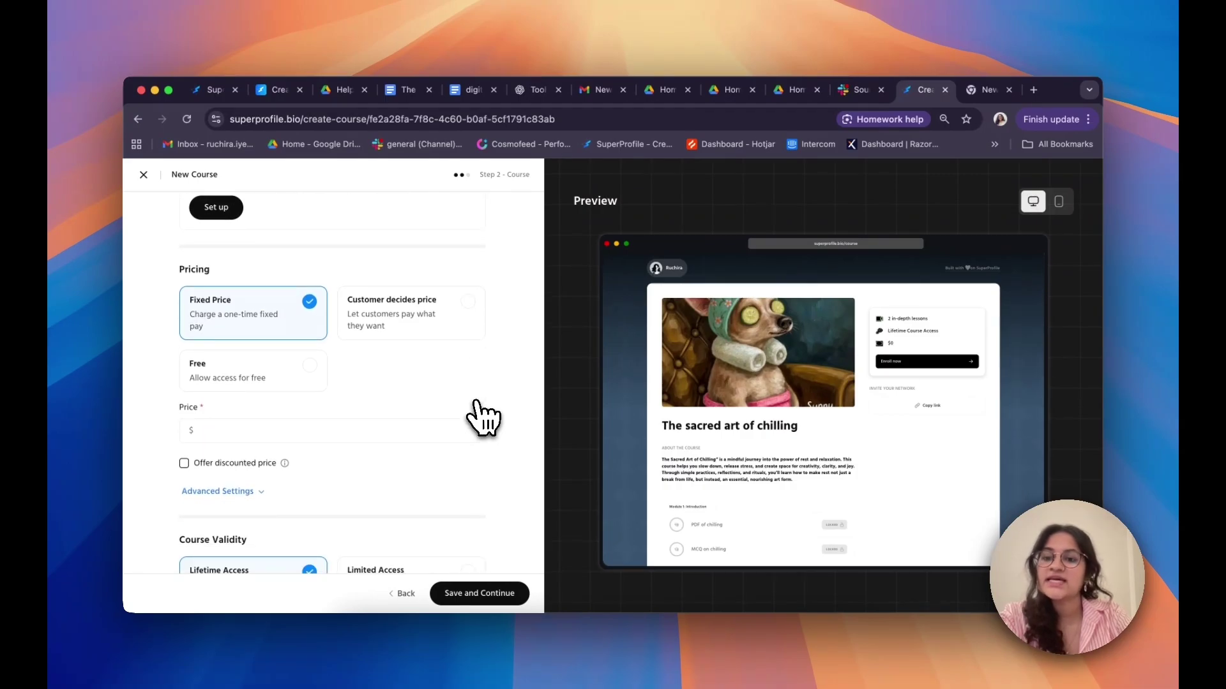
pyautogui.scroll(-1, 482, 418)
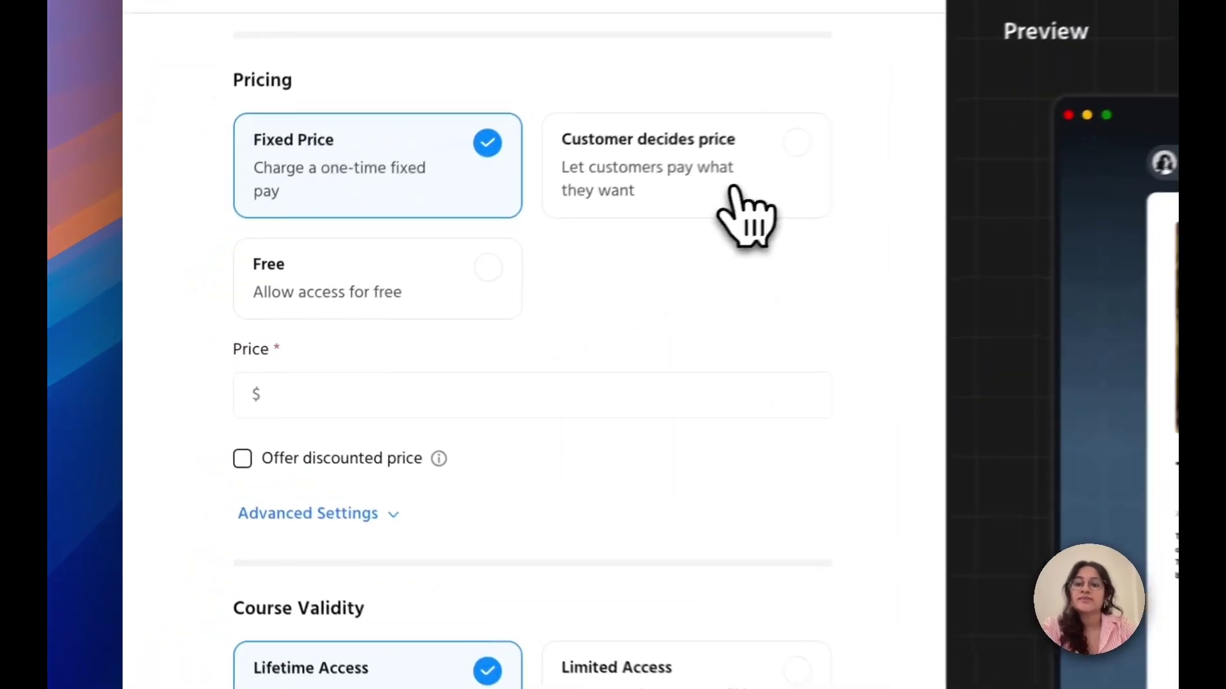
pyautogui.click(434, 283)
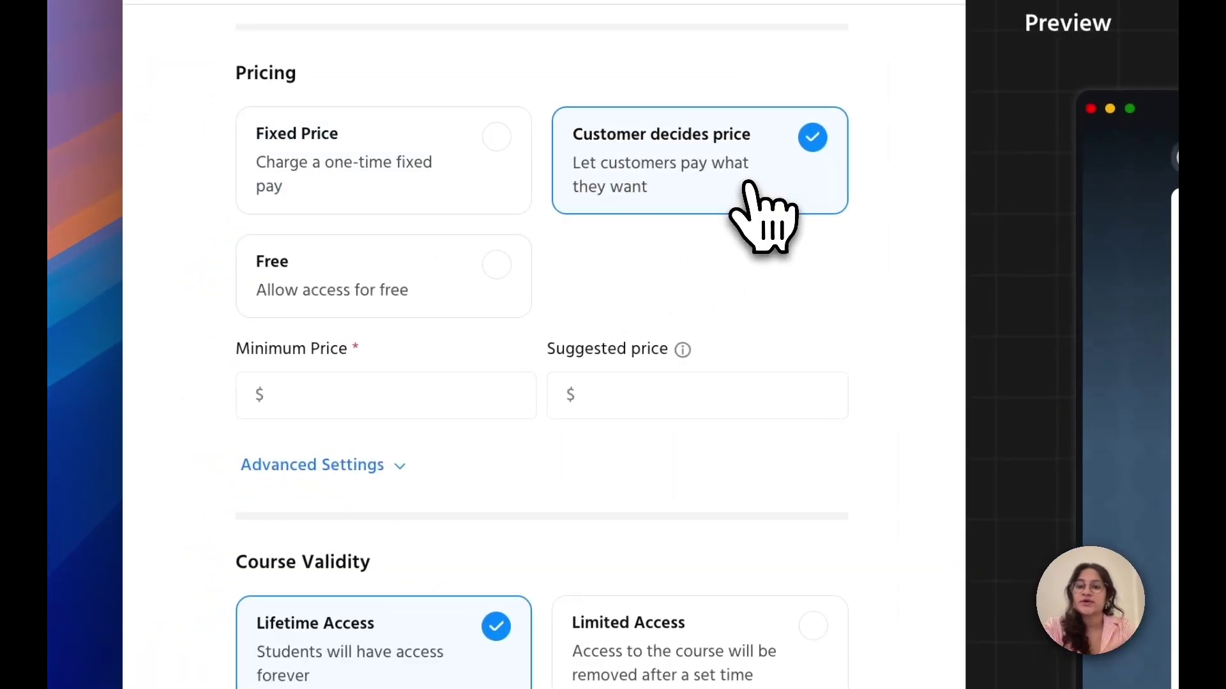
pyautogui.click(391, 274)
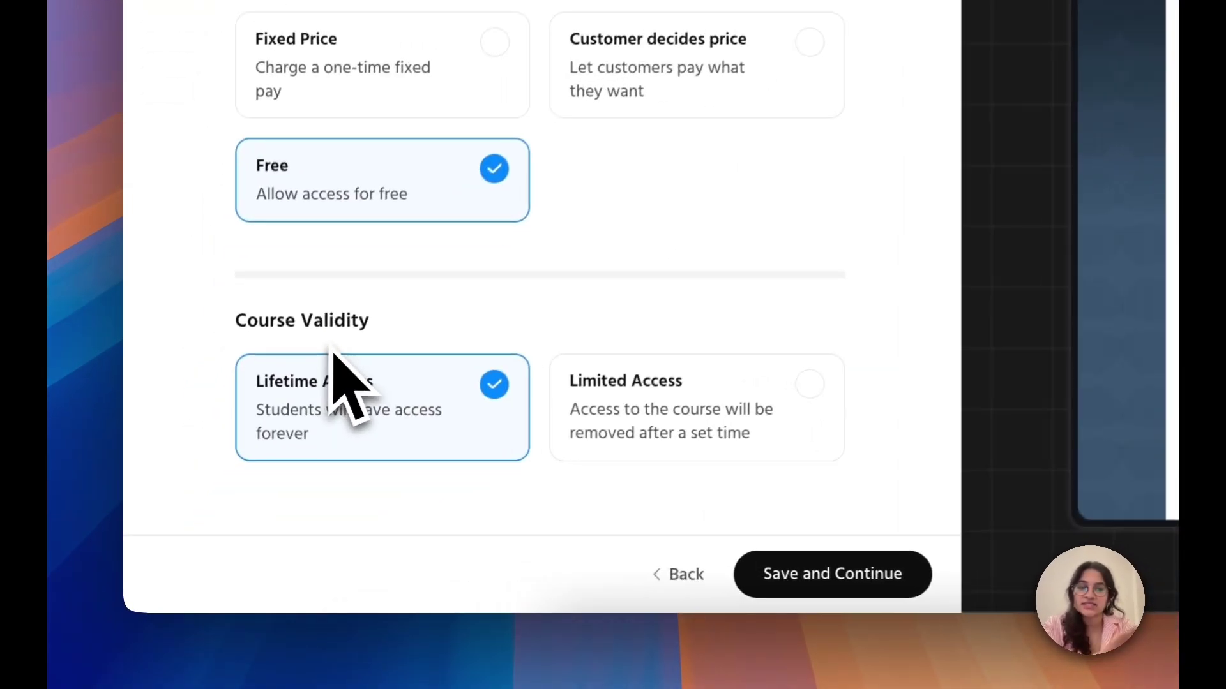
# - Set the course validity to Lifetime Access
pyautogui.click(652, 415)
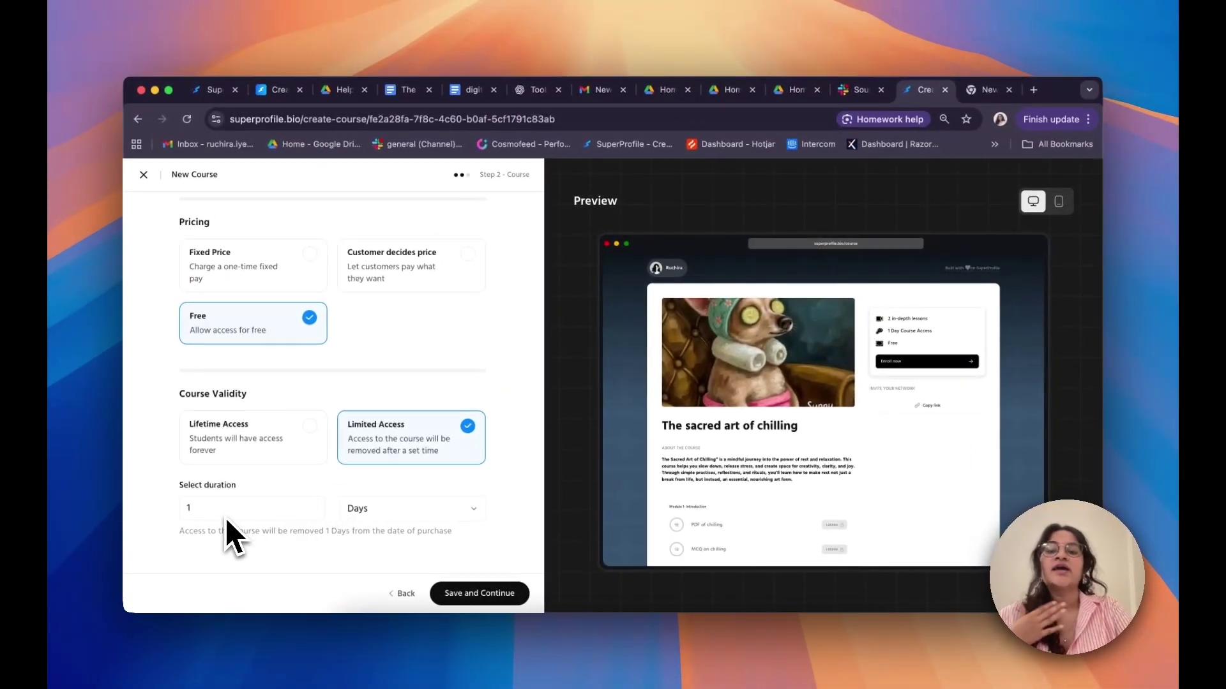
pyautogui.click(214, 440)
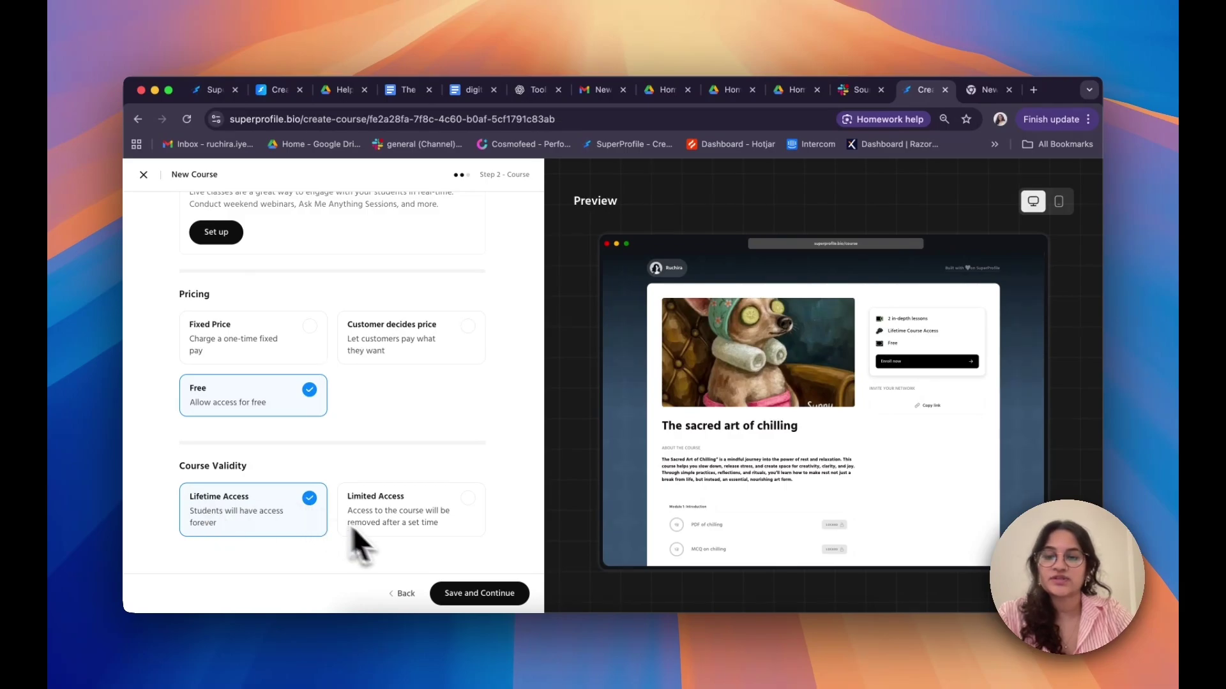
pyautogui.click(511, 492)
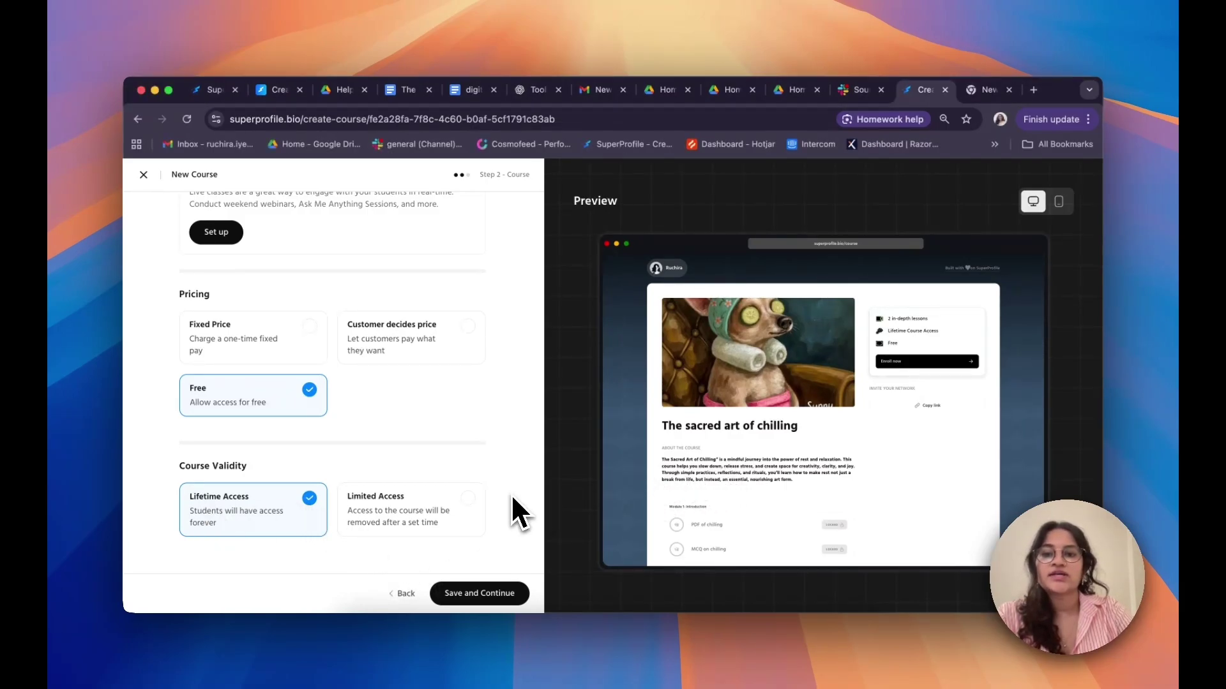
# - Save the course details to reach Step 3 – Settings, keeping the Default theme after previewing Light and Dark
pyautogui.click(473, 594)
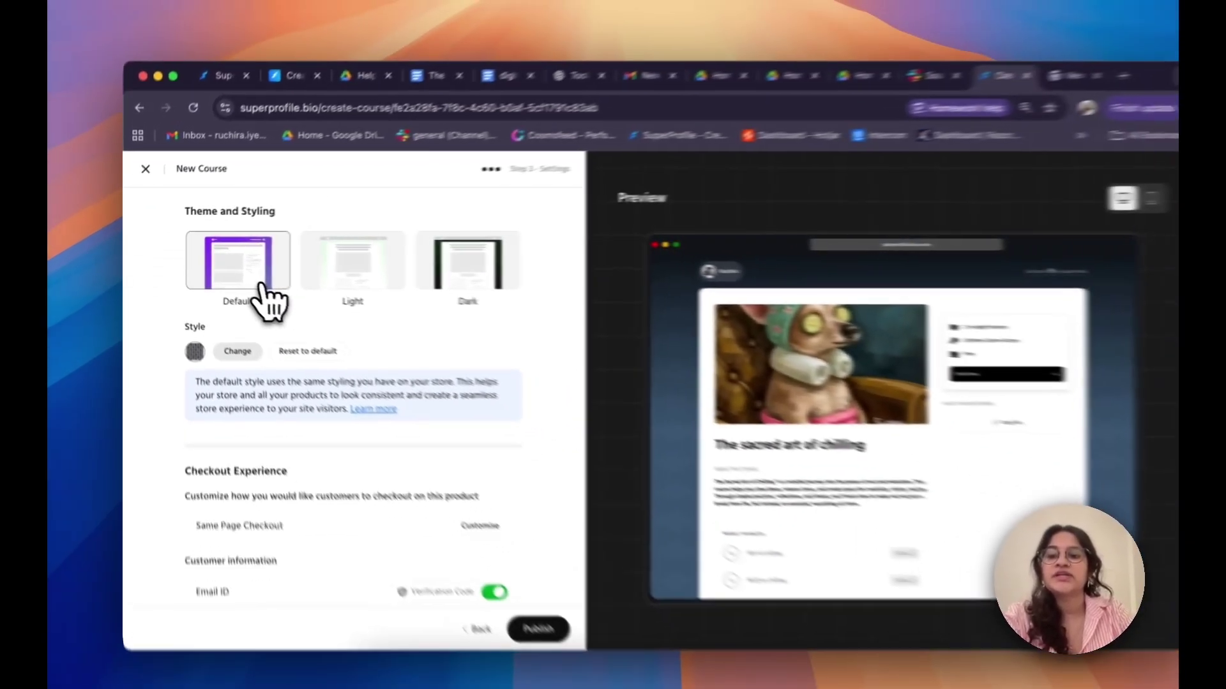
pyautogui.click(348, 284)
pyautogui.click(464, 286)
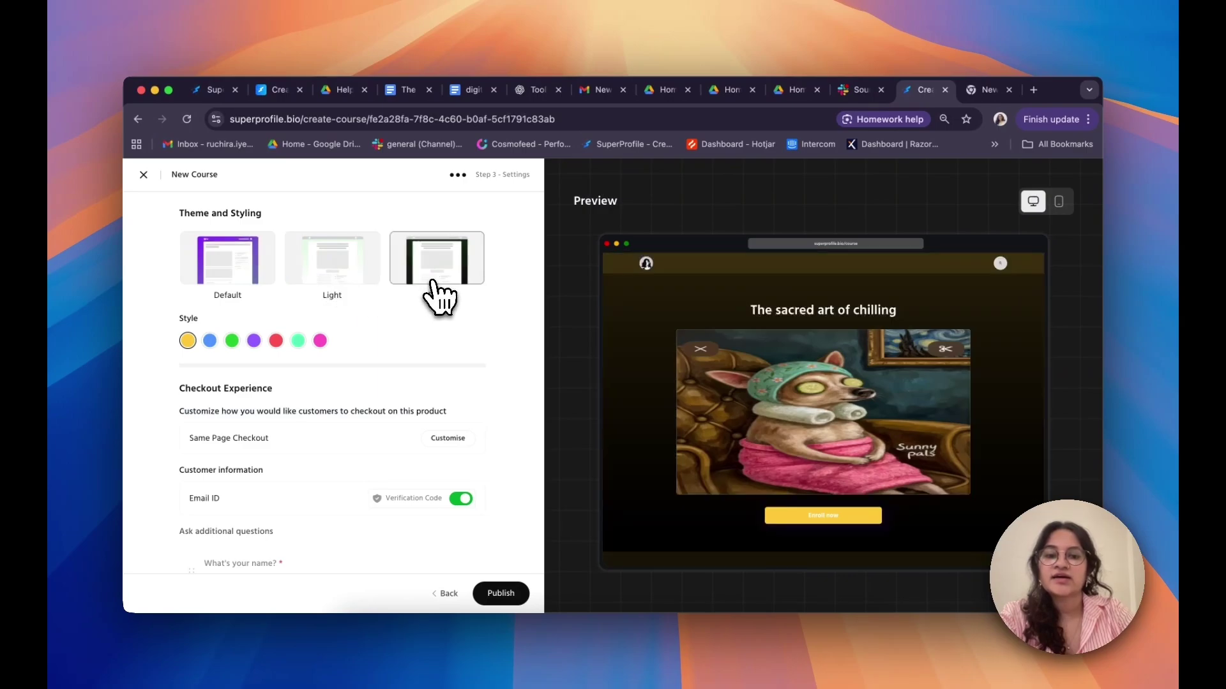
pyautogui.click(244, 260)
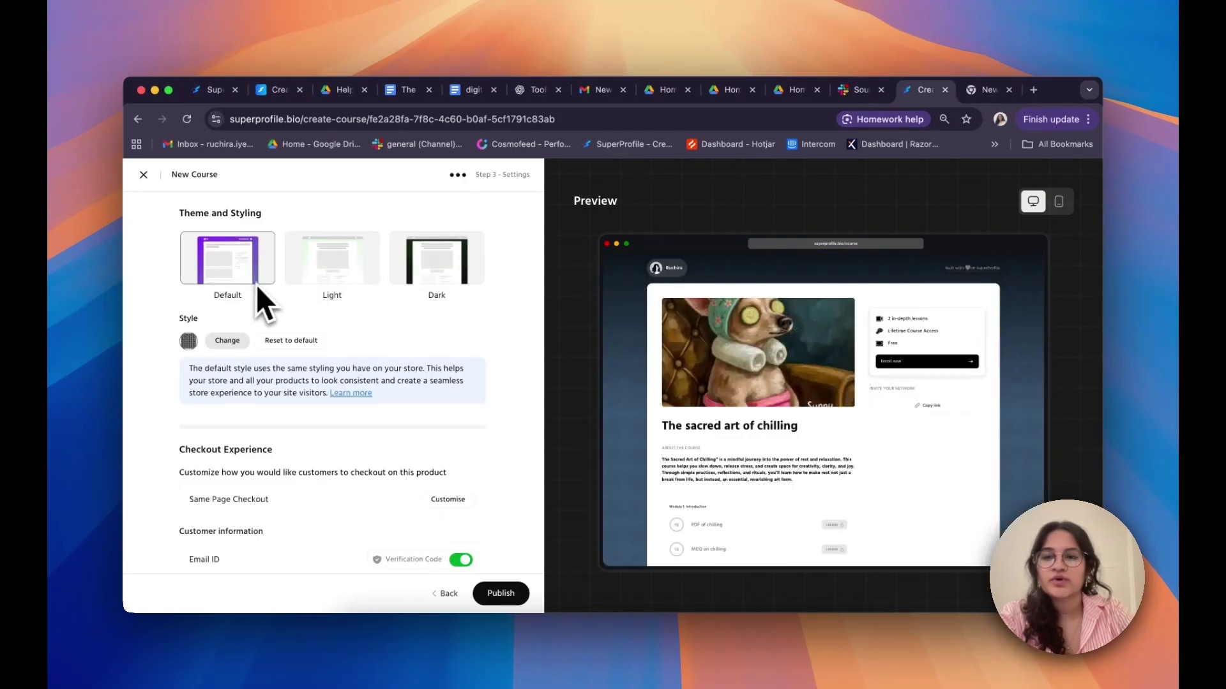
pyautogui.scroll(-1, 198, 343)
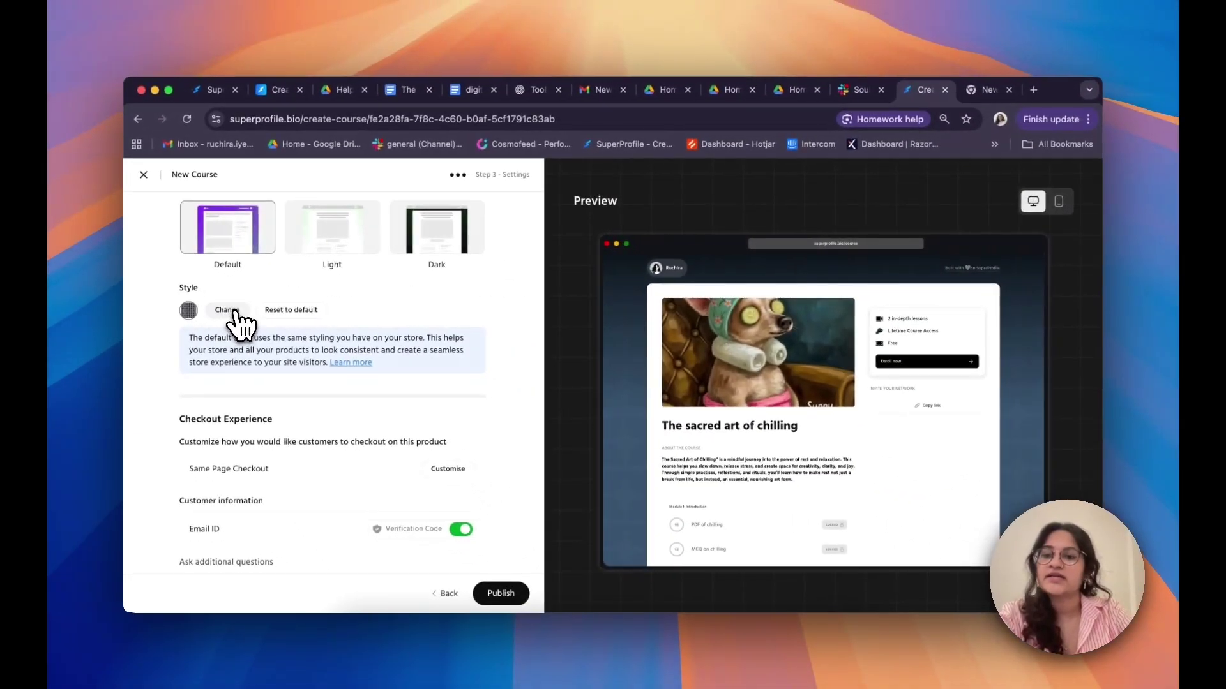
# - Try solid, gradient and black, orange, green and yellow pattern backgrounds for the course page
pyautogui.click(308, 358)
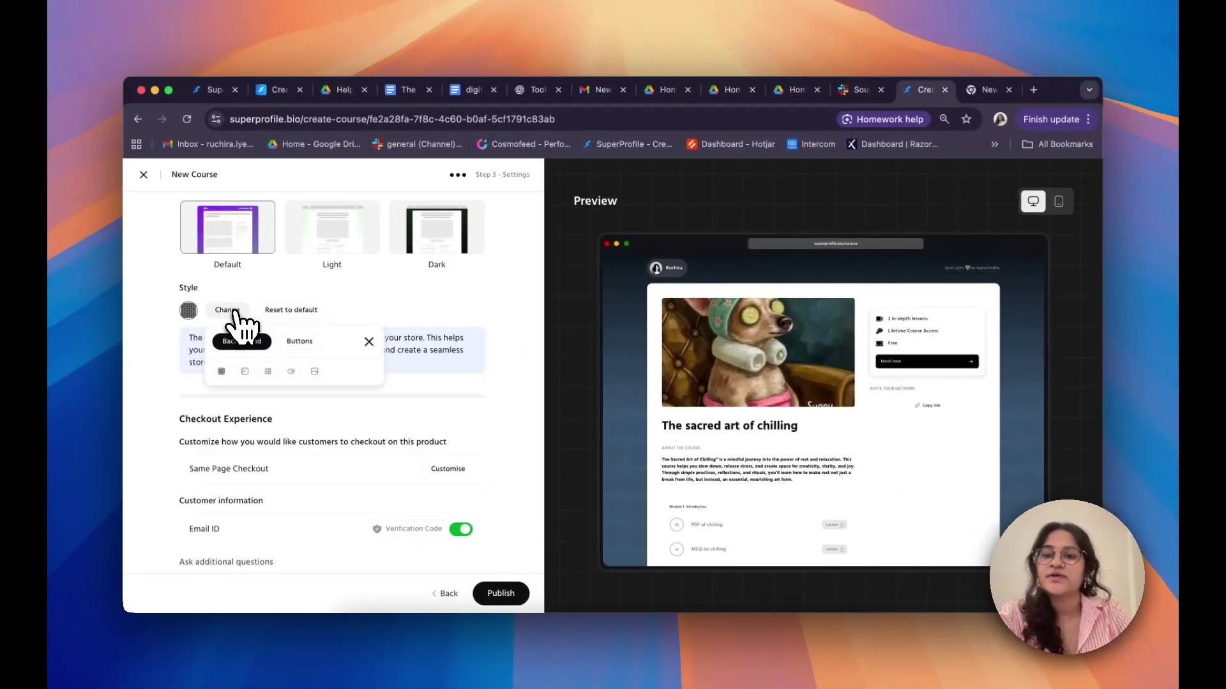
pyautogui.click(224, 372)
pyautogui.click(256, 434)
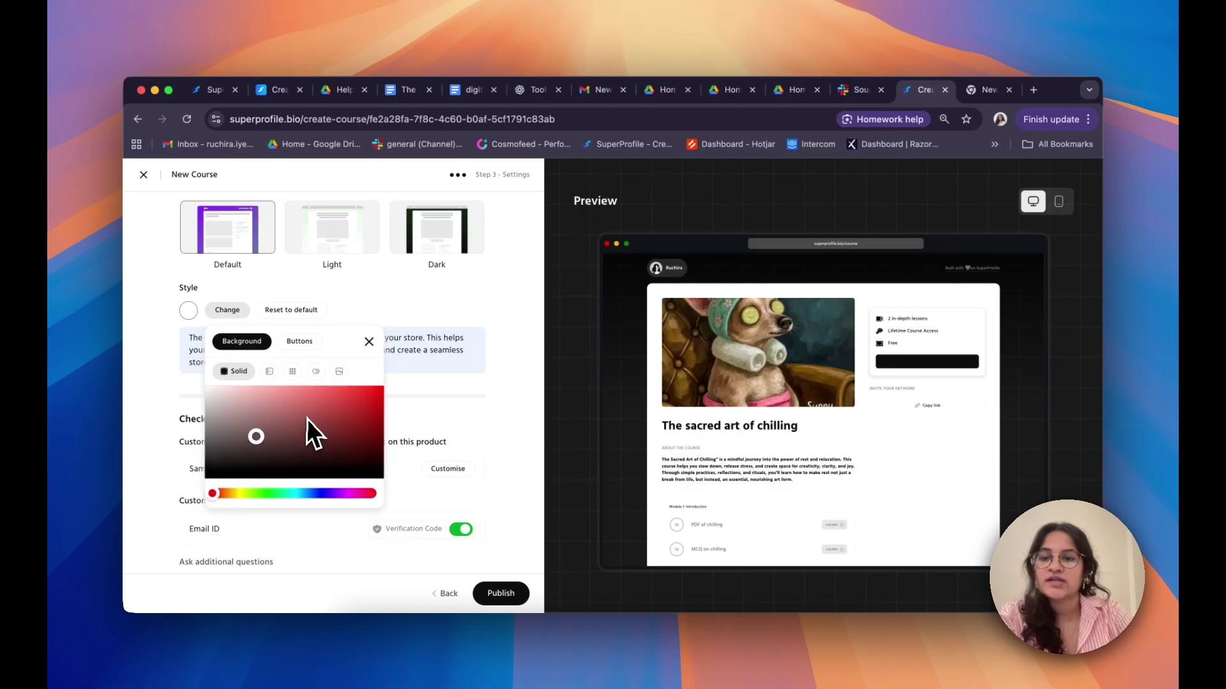
pyautogui.click(270, 371)
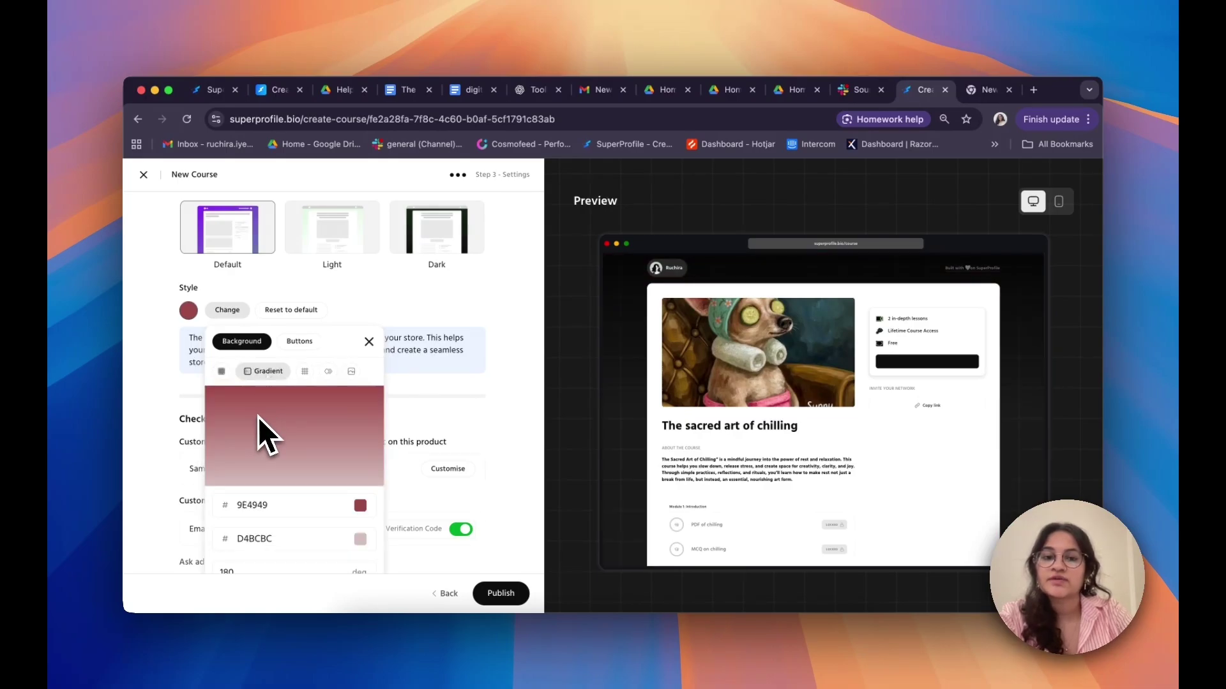
pyautogui.click(304, 372)
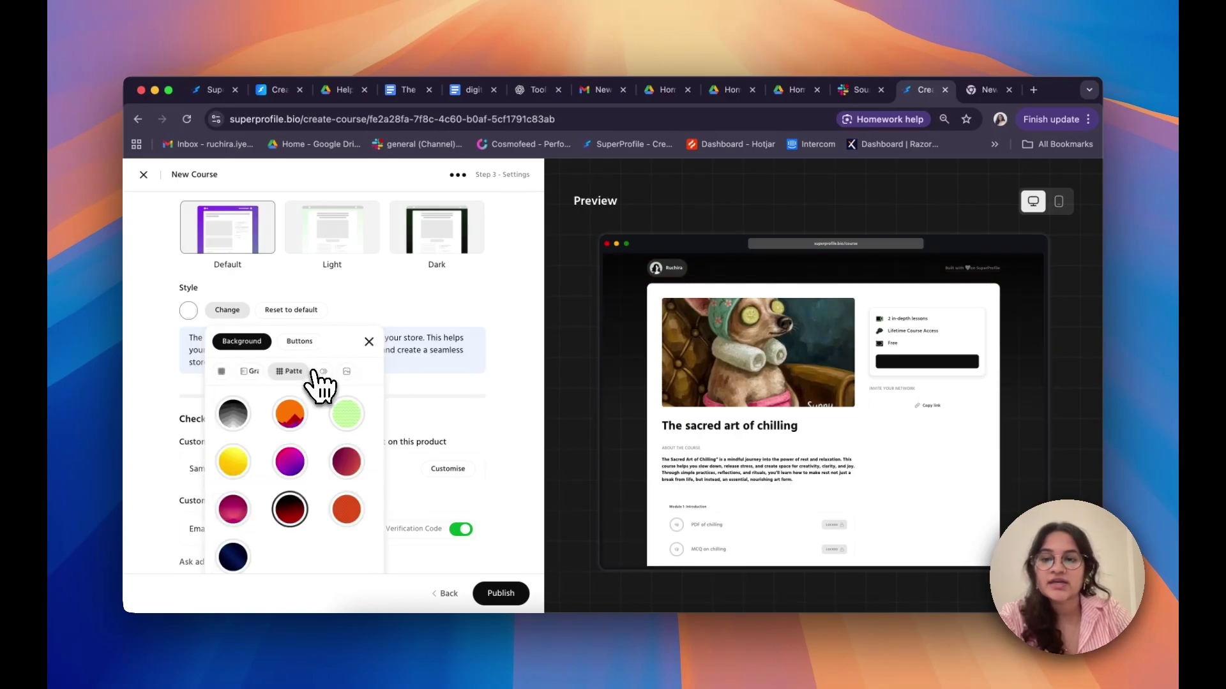
pyautogui.click(243, 415)
pyautogui.click(299, 418)
pyautogui.click(344, 415)
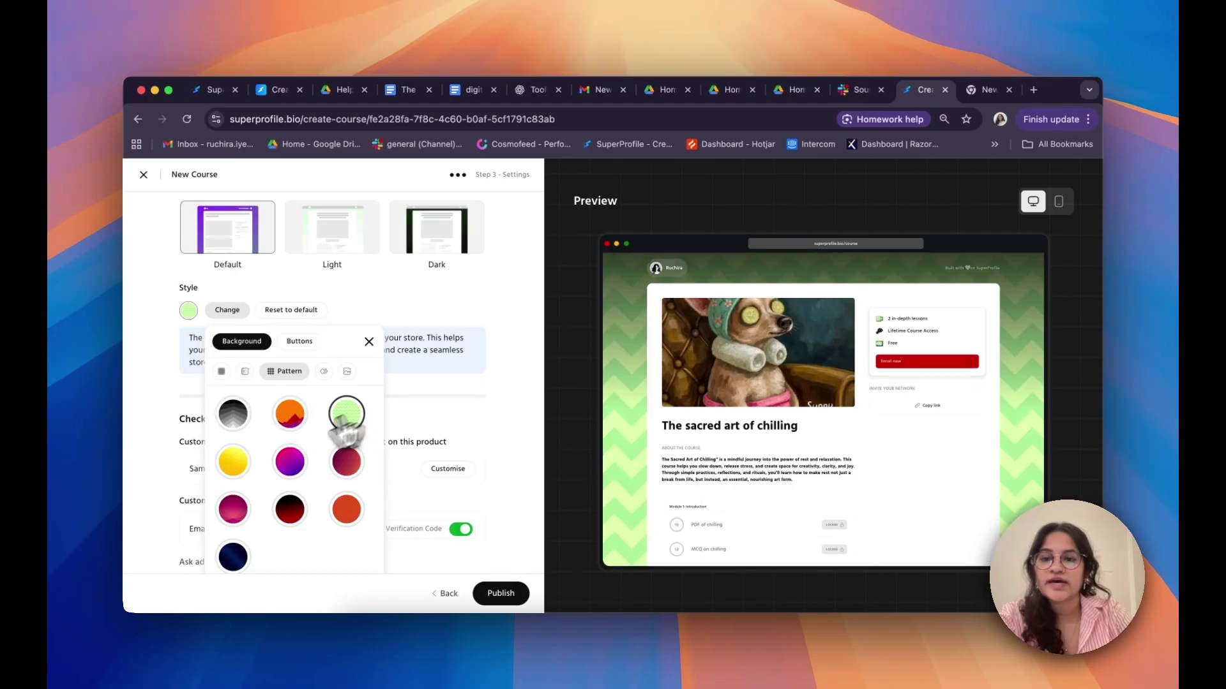
pyautogui.click(233, 472)
# - Try a dark animated background, then settle on the yellow image background
pyautogui.click(323, 371)
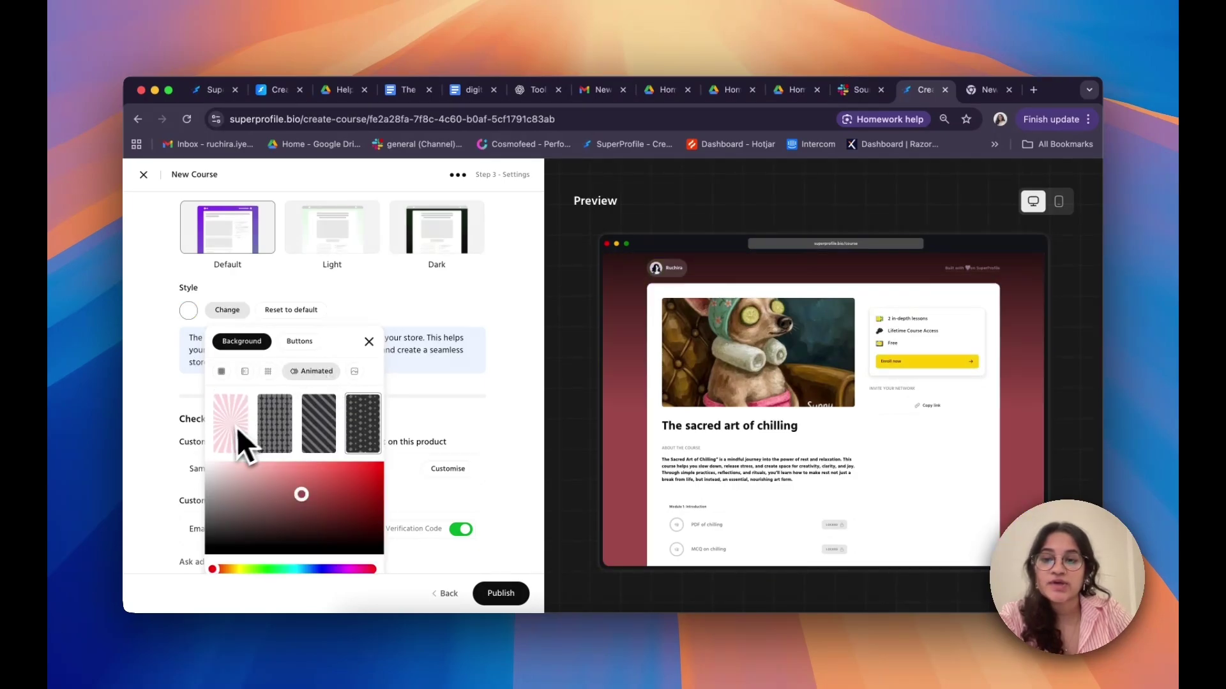
pyautogui.click(272, 429)
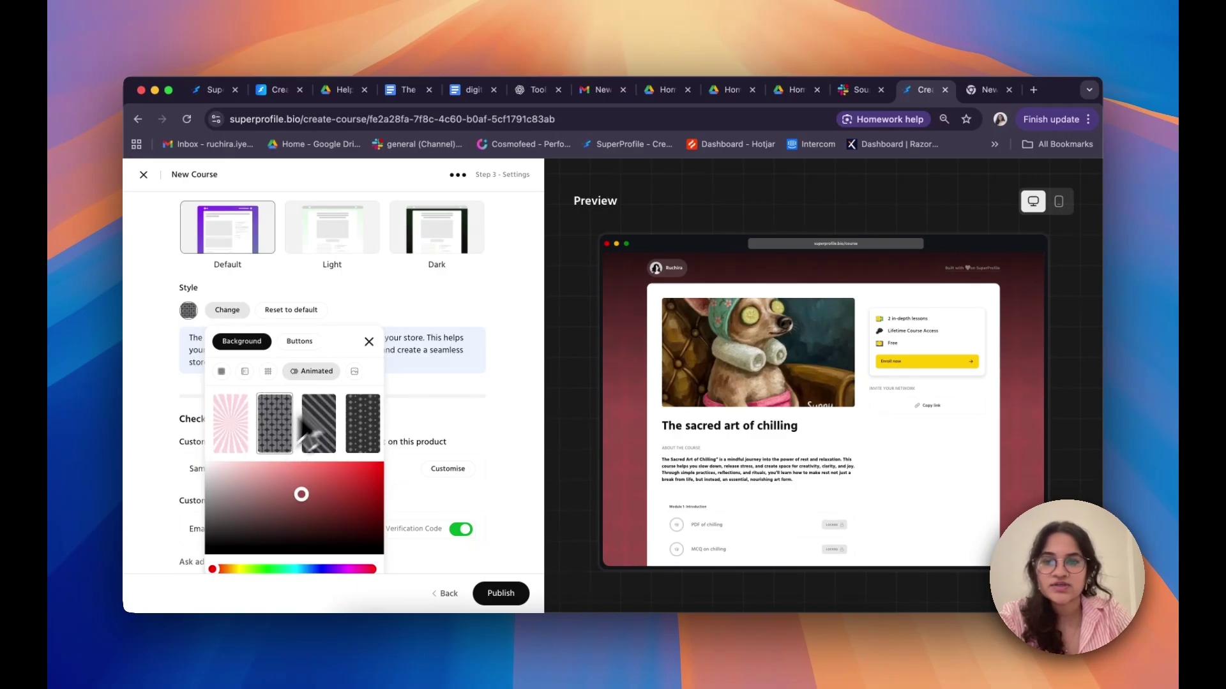
pyautogui.click(355, 372)
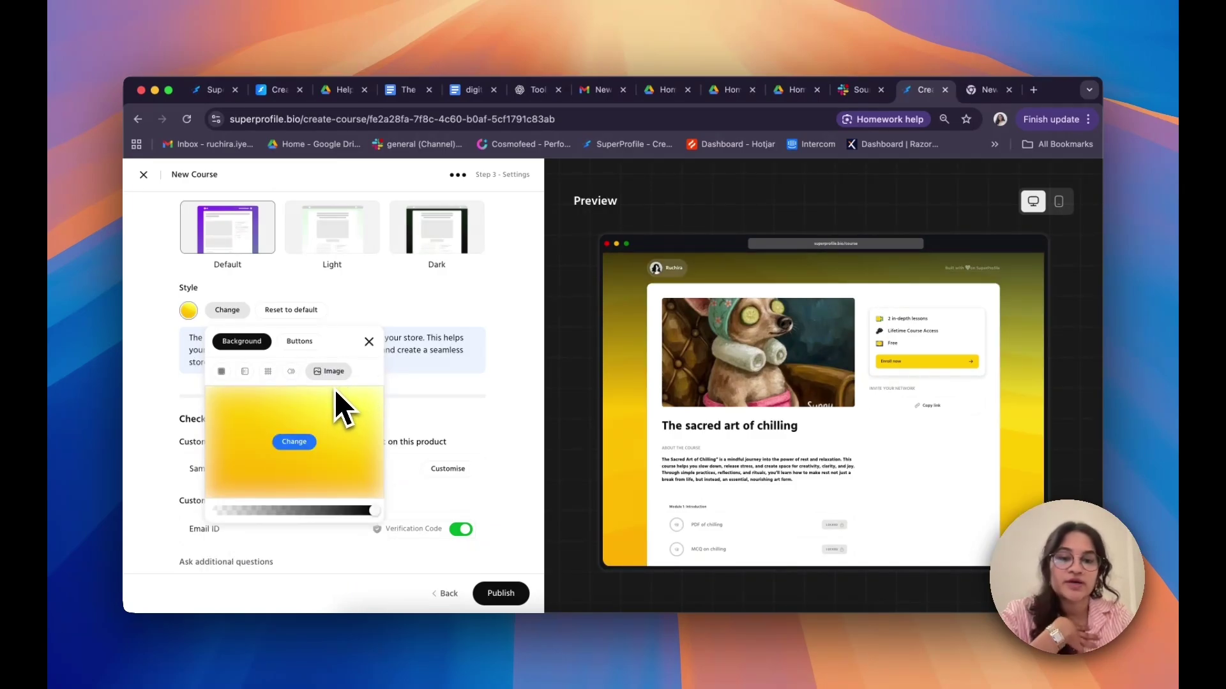
pyautogui.click(369, 342)
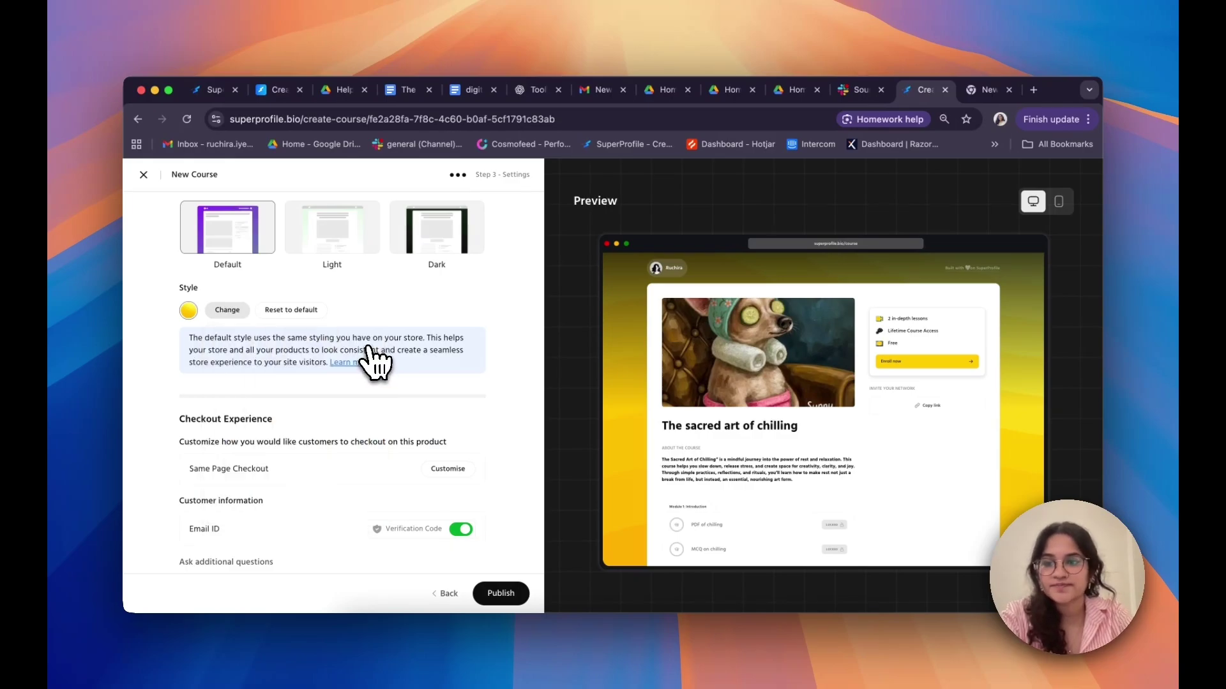
# - Open the checkout style choices under Checkout Experience, currently Same Page Checkout
pyautogui.scroll(-3, 359, 373)
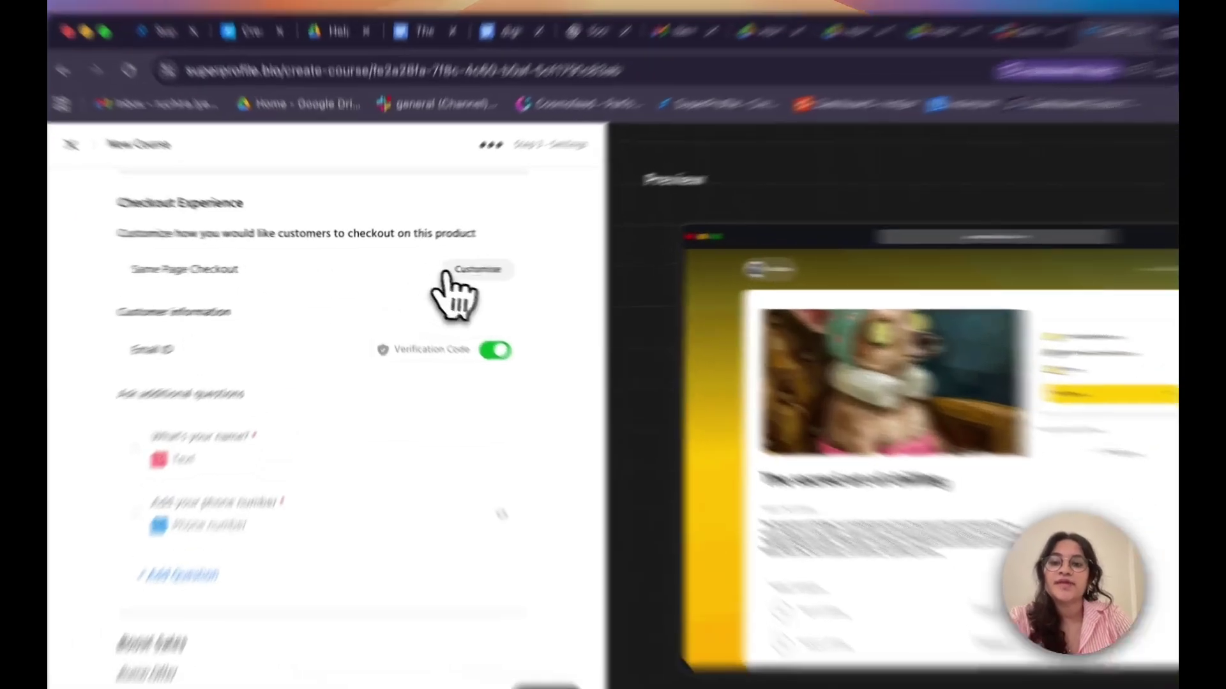
pyautogui.click(446, 268)
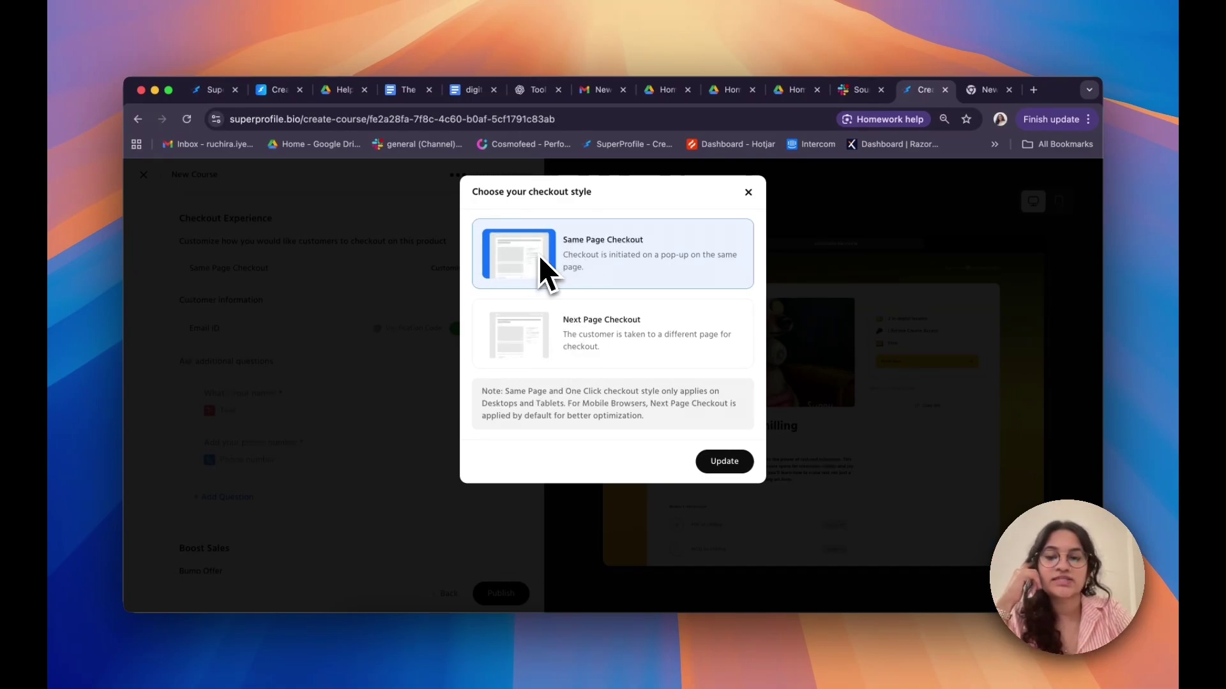
# - Keep Same Page Checkout after briefly picking Next Page Checkout, and save the choice
pyautogui.click(581, 319)
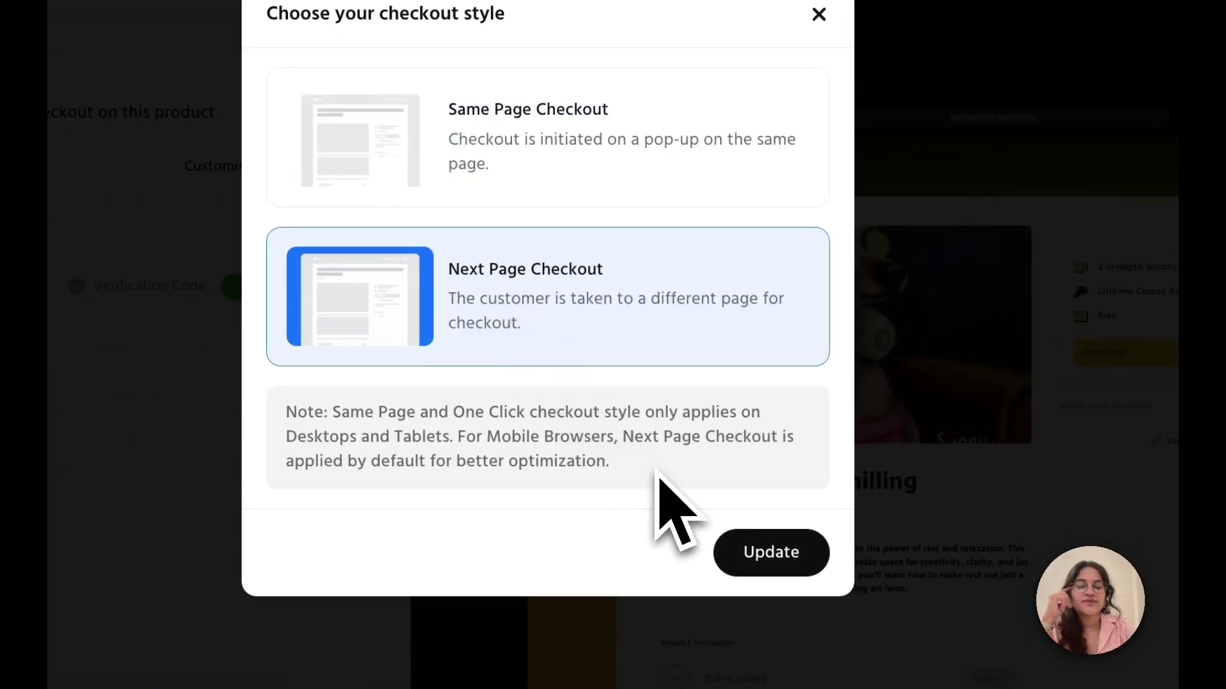
pyautogui.click(635, 165)
pyautogui.click(771, 552)
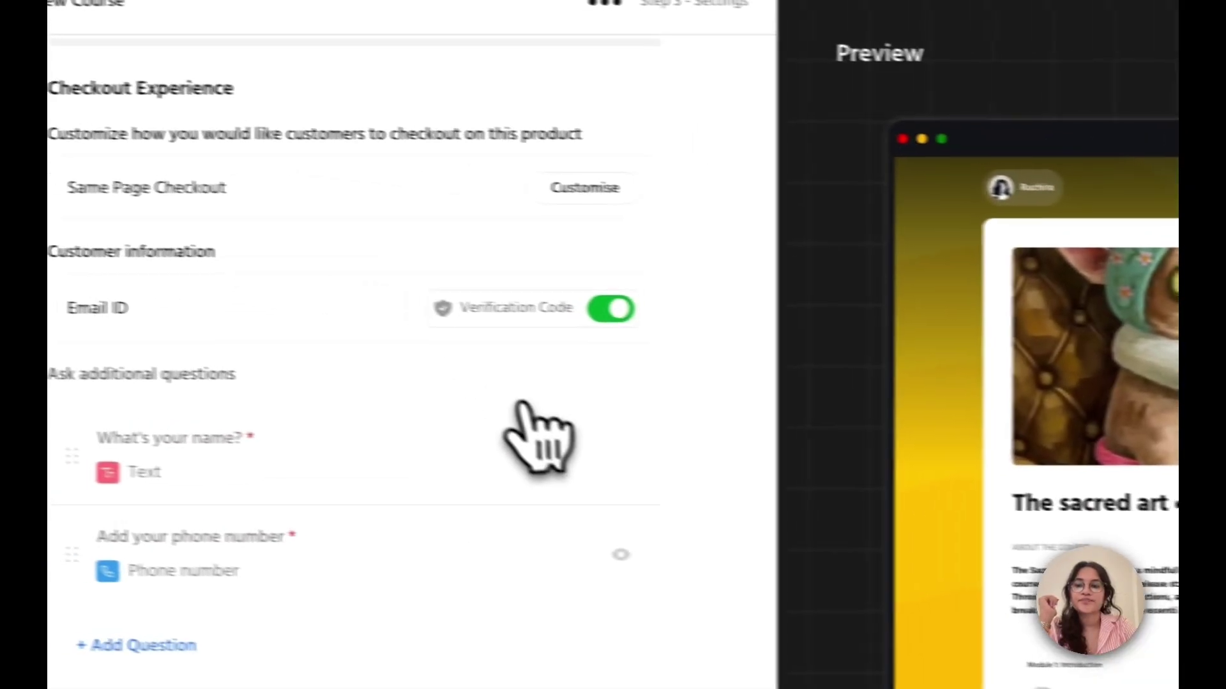
pyautogui.scroll(-5, 527, 409)
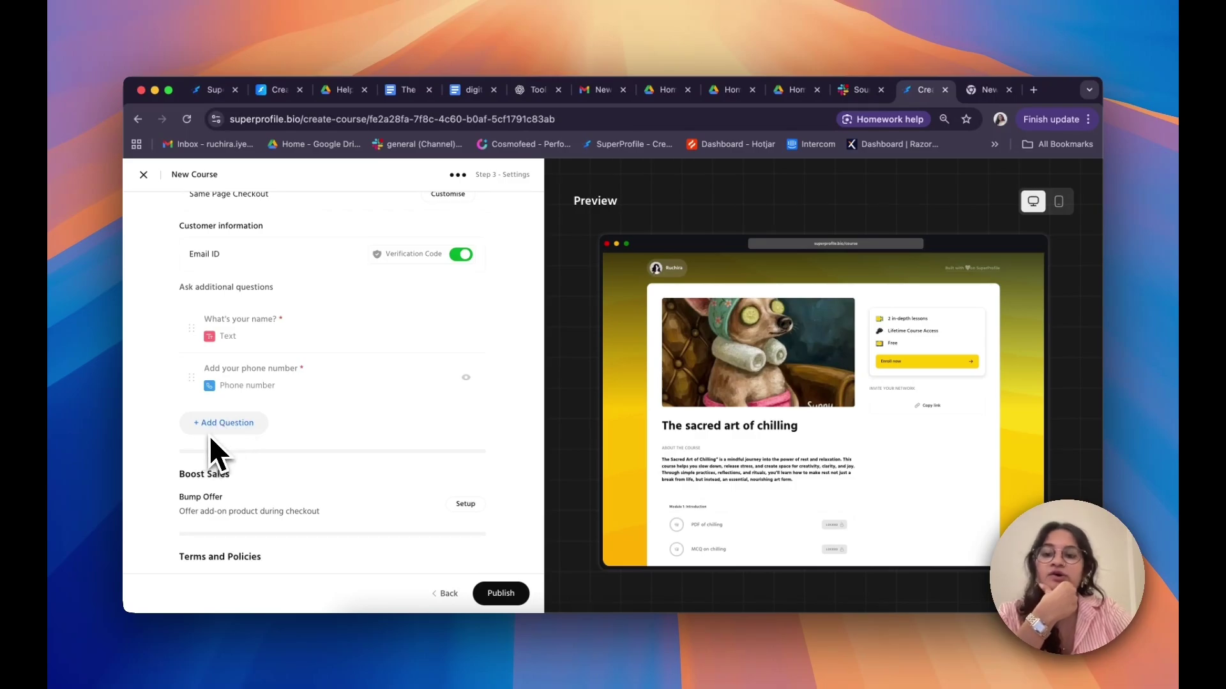
pyautogui.scroll(-2, 245, 433)
pyautogui.scroll(-5, 244, 433)
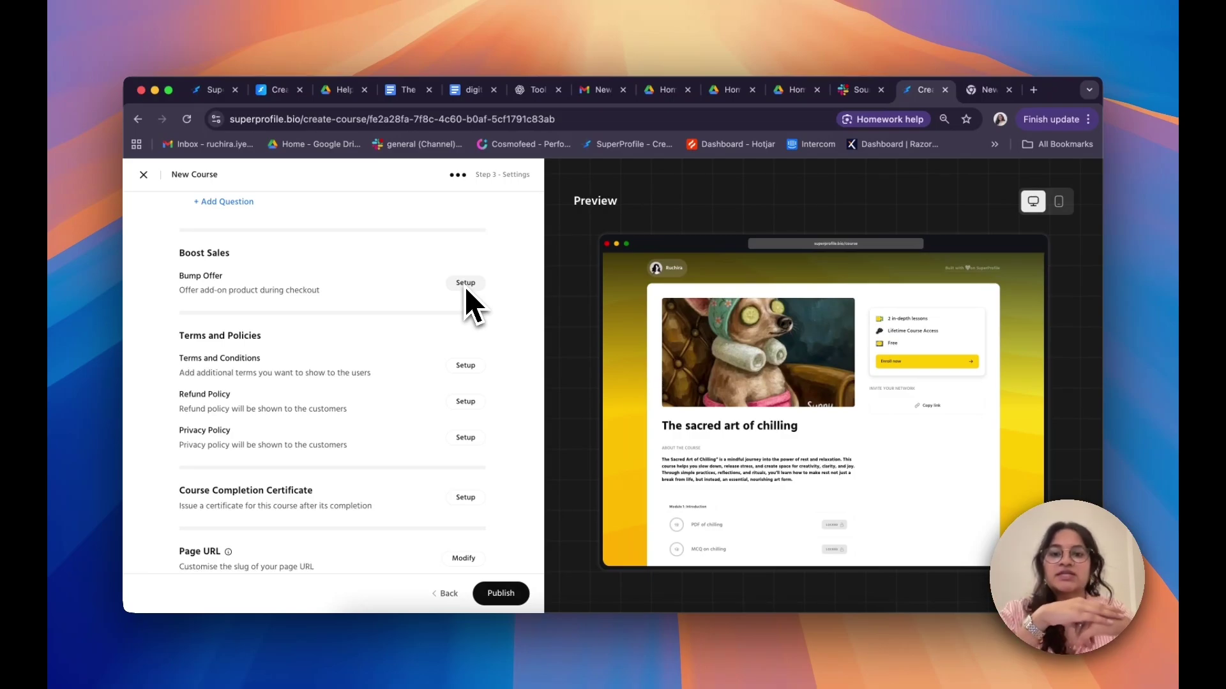
pyautogui.scroll(-1, 473, 303)
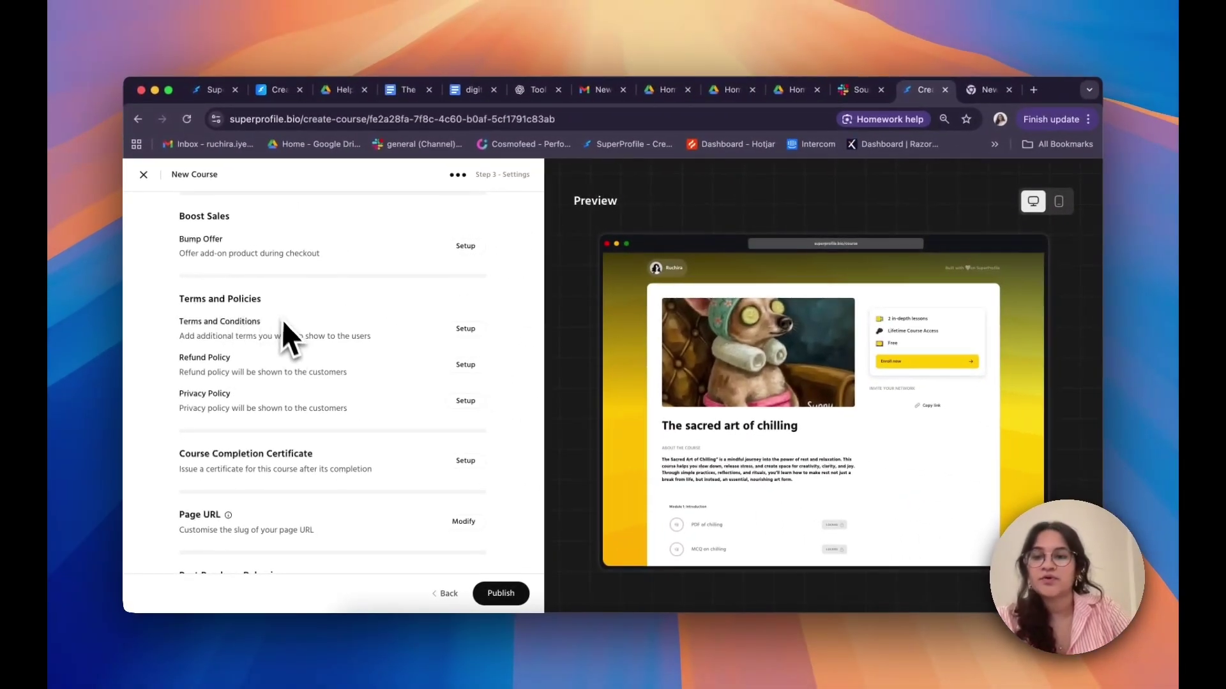
pyautogui.scroll(-3, 292, 406)
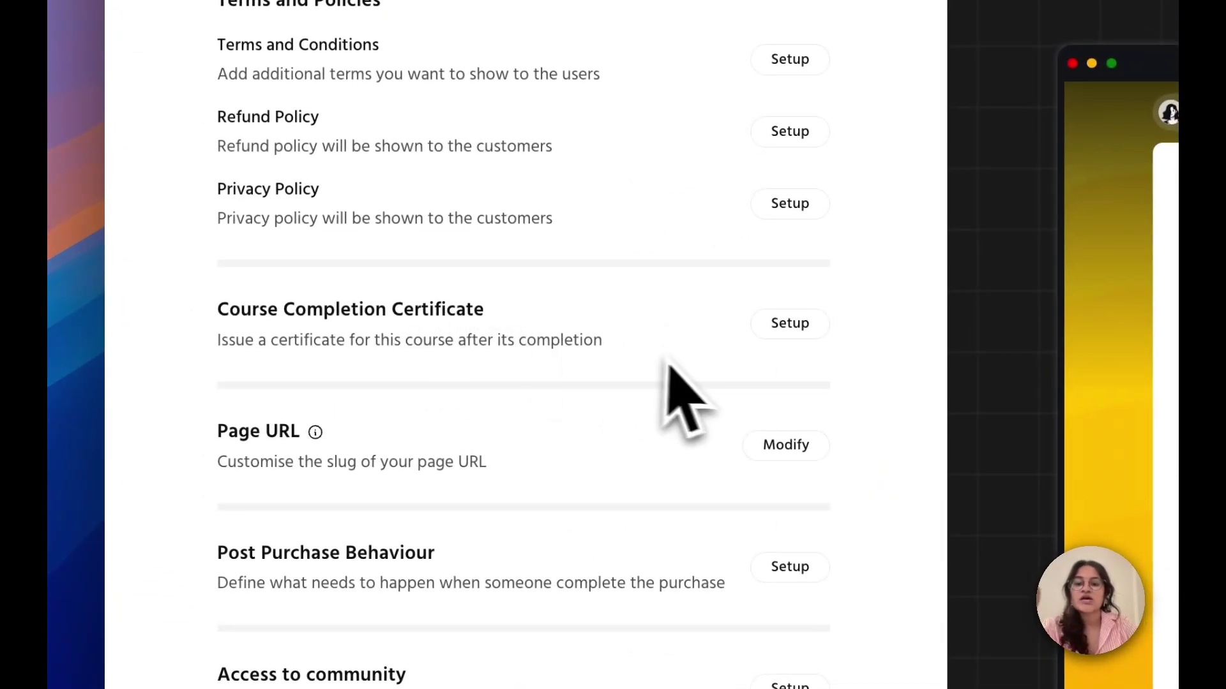
pyautogui.click(786, 332)
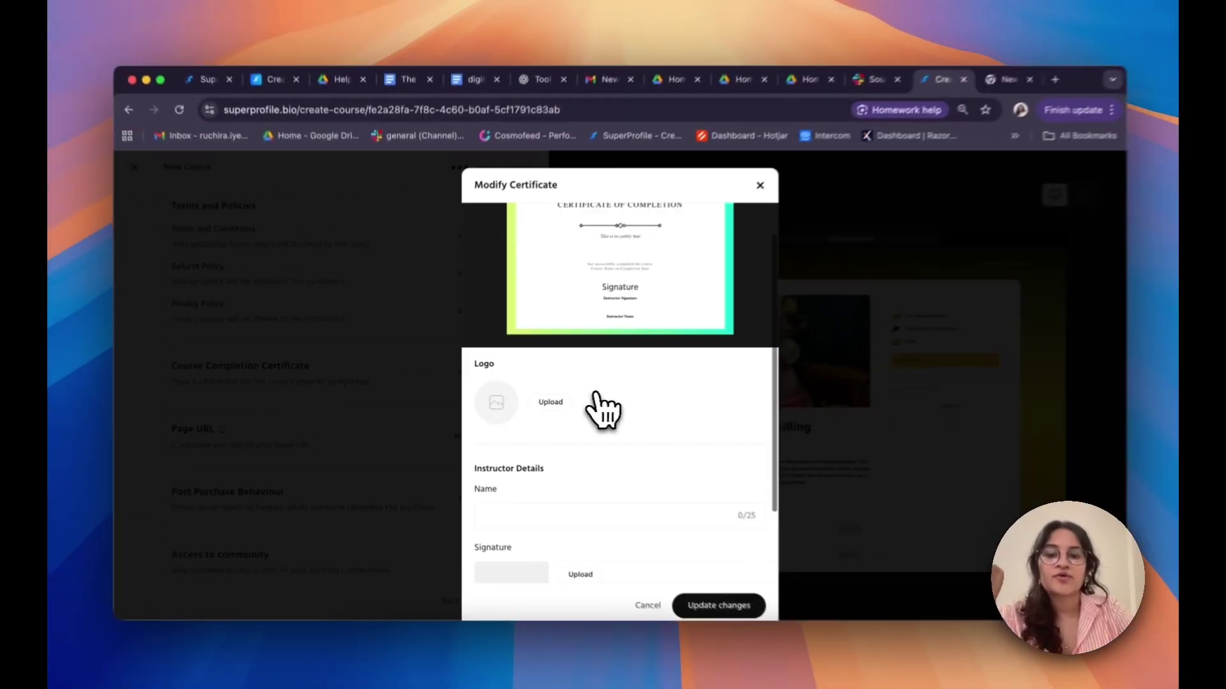
pyautogui.scroll(-2, 595, 410)
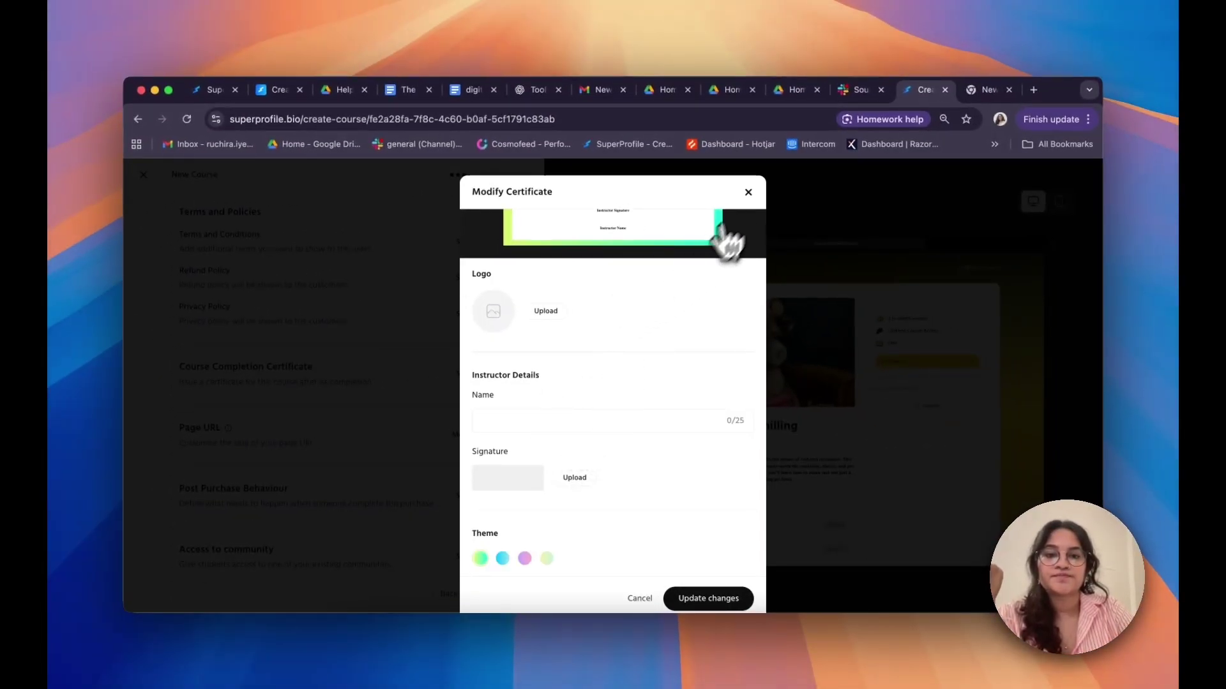
pyautogui.click(749, 194)
pyautogui.scroll(-2, 402, 383)
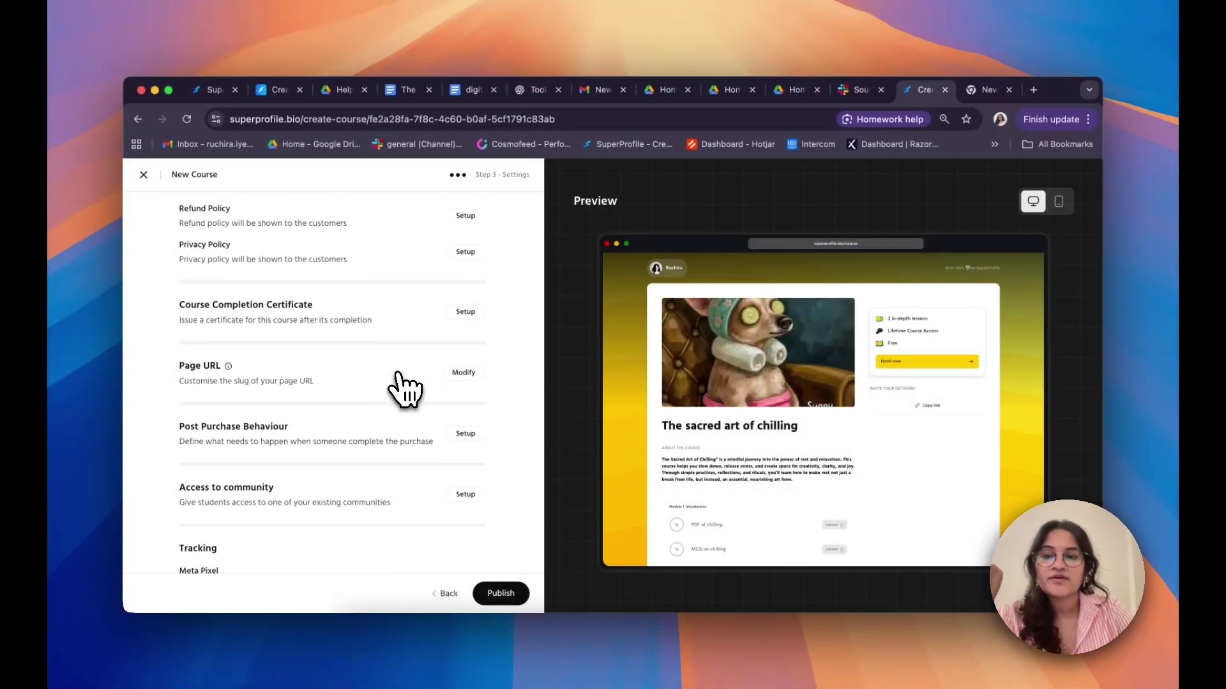
pyautogui.scroll(-1, 402, 386)
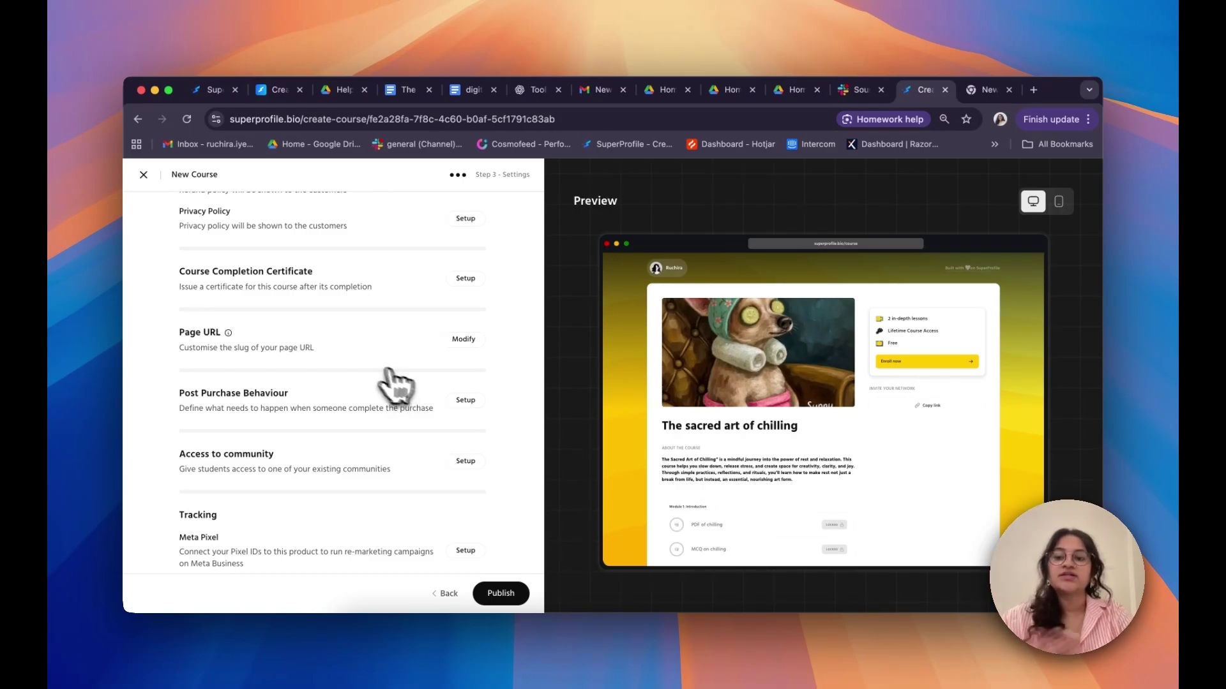
# - Check the Page URL settings, leaving the default slug, then bring up Post Purchase Behaviour settings
pyautogui.click(465, 340)
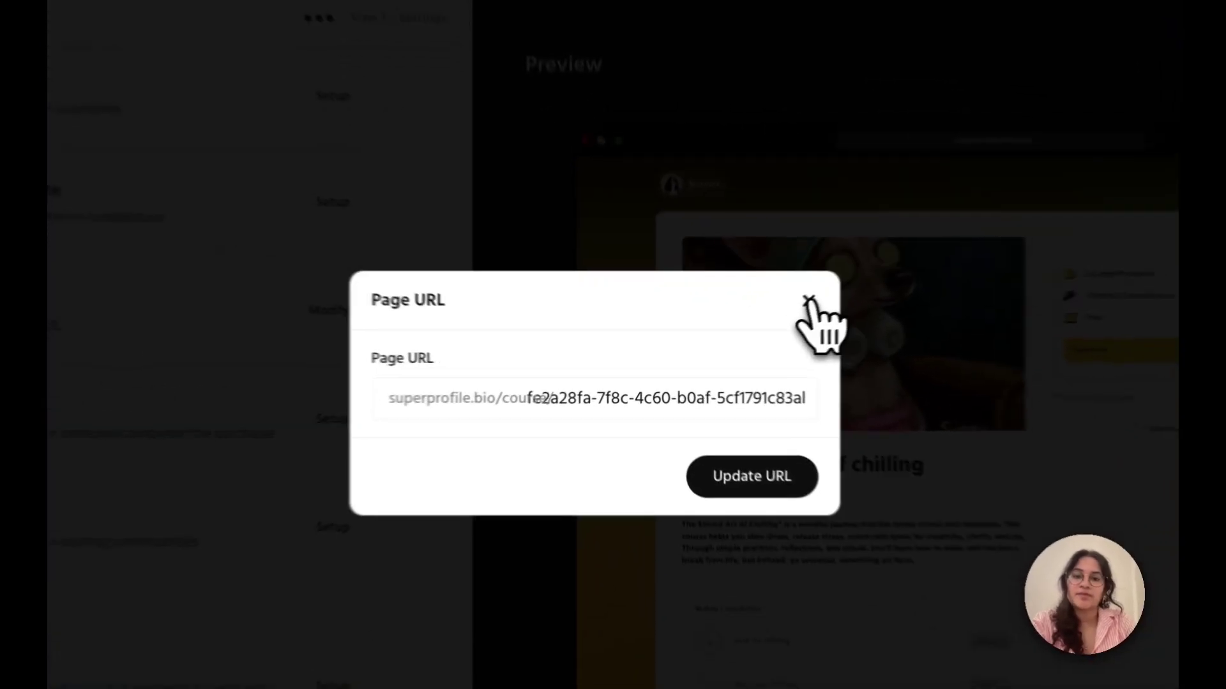
pyautogui.click(733, 333)
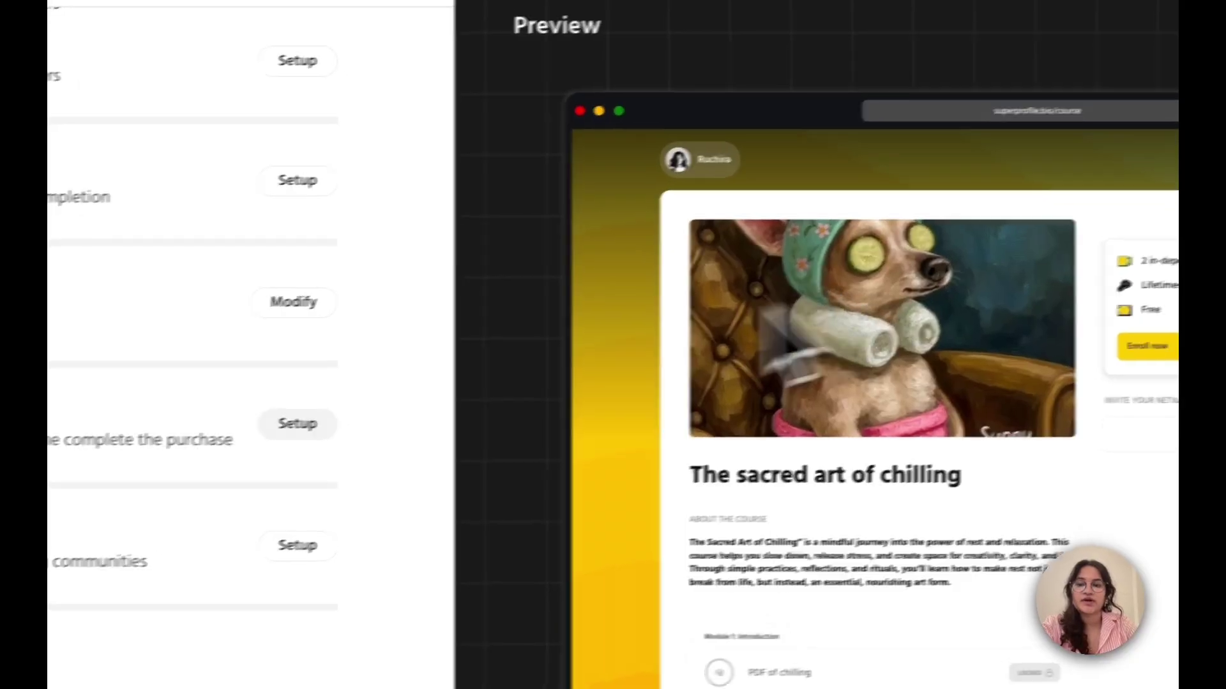
pyautogui.scroll(-2, 544, 454)
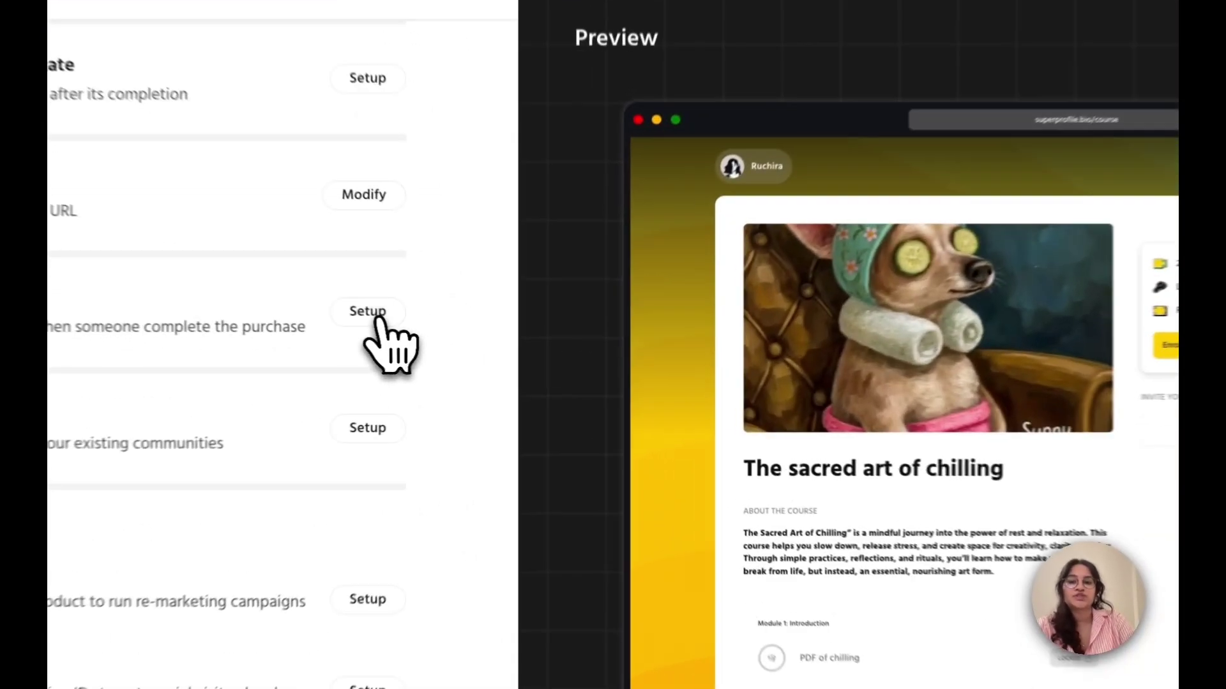
pyautogui.click(469, 346)
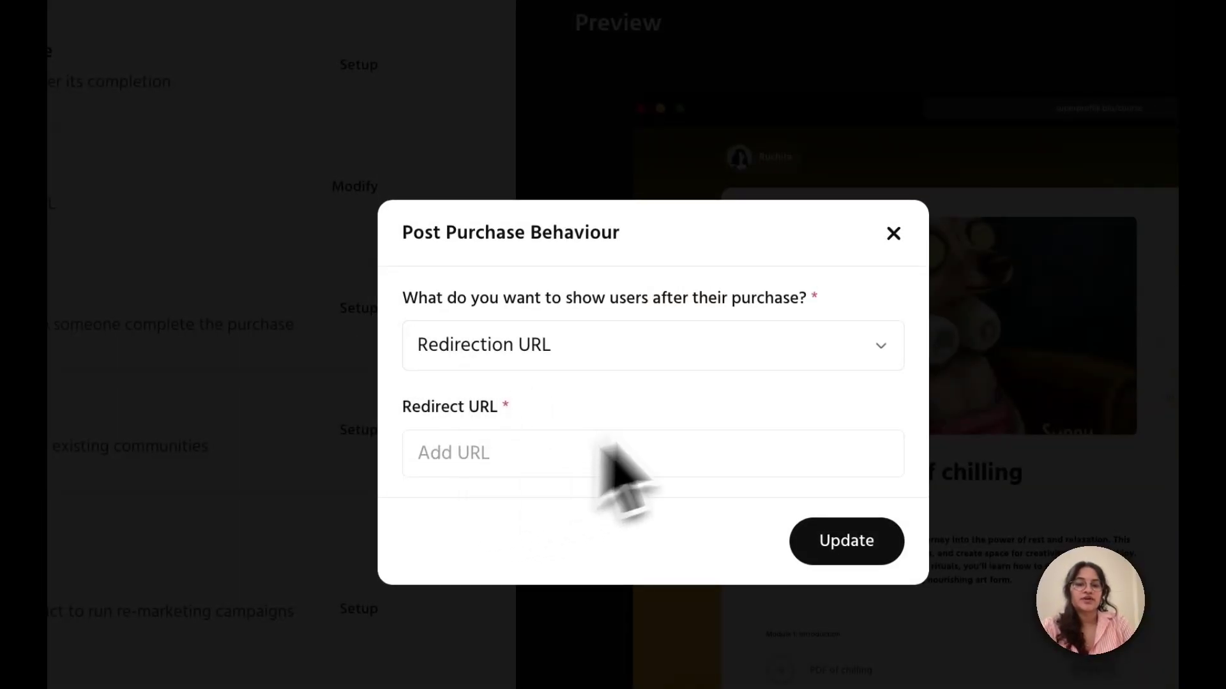
# - Close the Post Purchase Behaviour dialog without entering a redirect URL
pyautogui.click(893, 234)
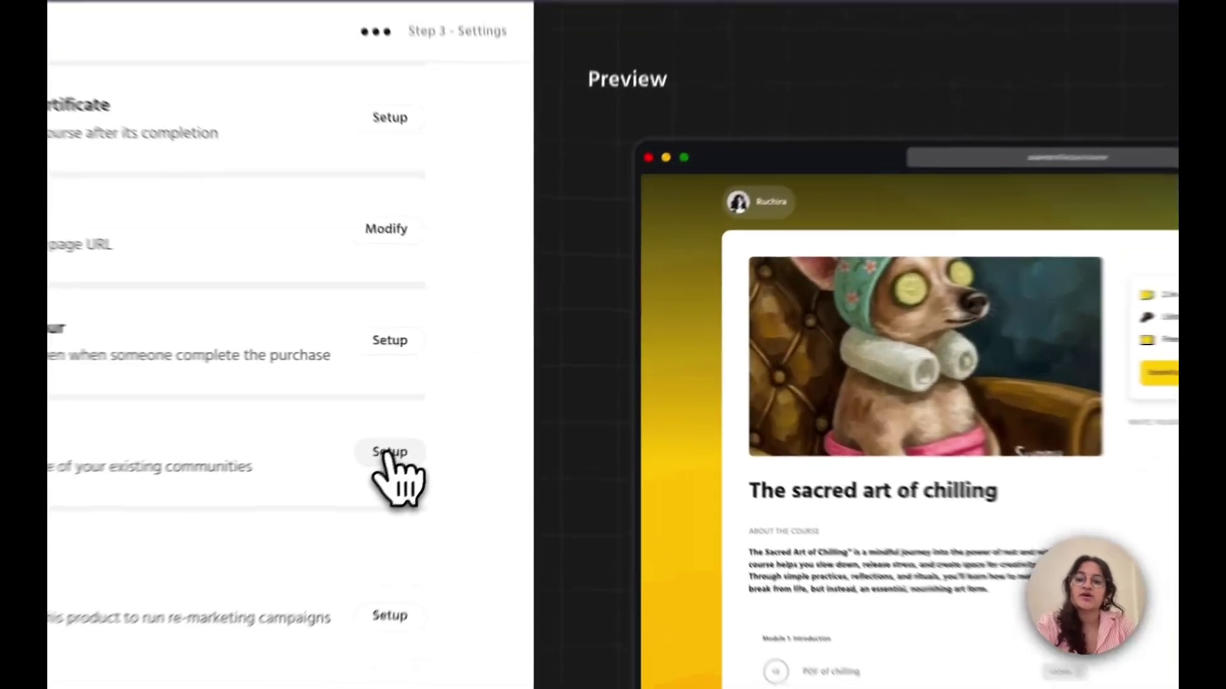
pyautogui.click(461, 406)
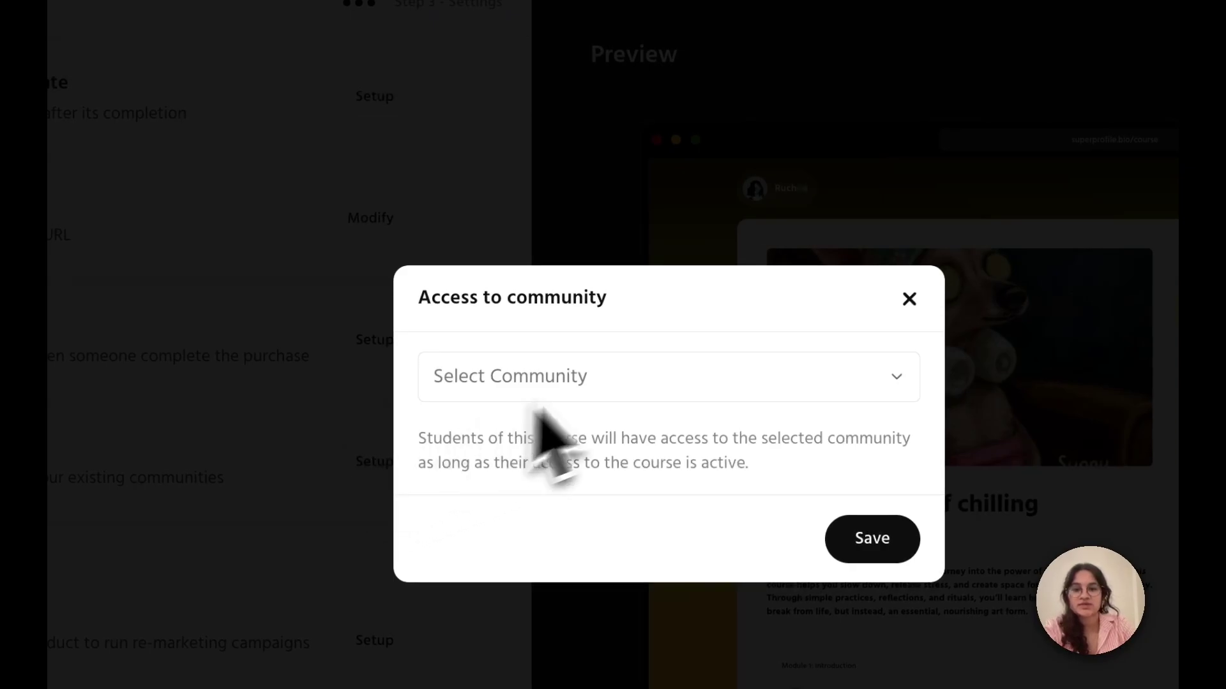
pyautogui.click(610, 375)
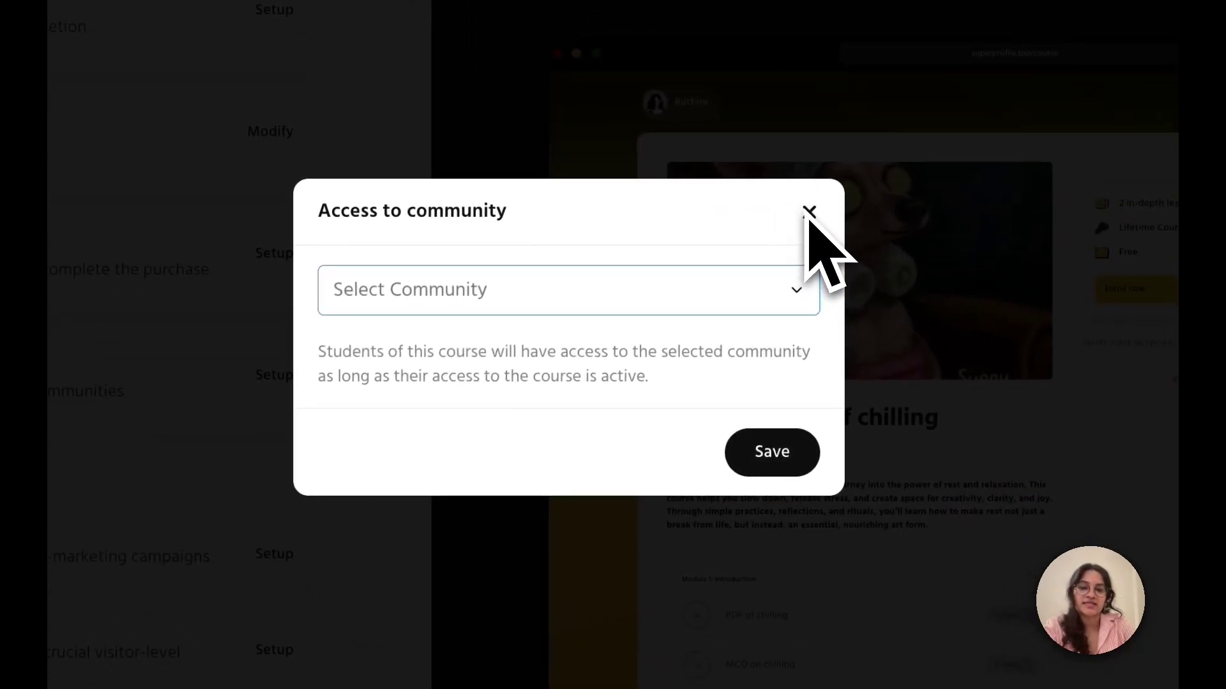
pyautogui.click(809, 212)
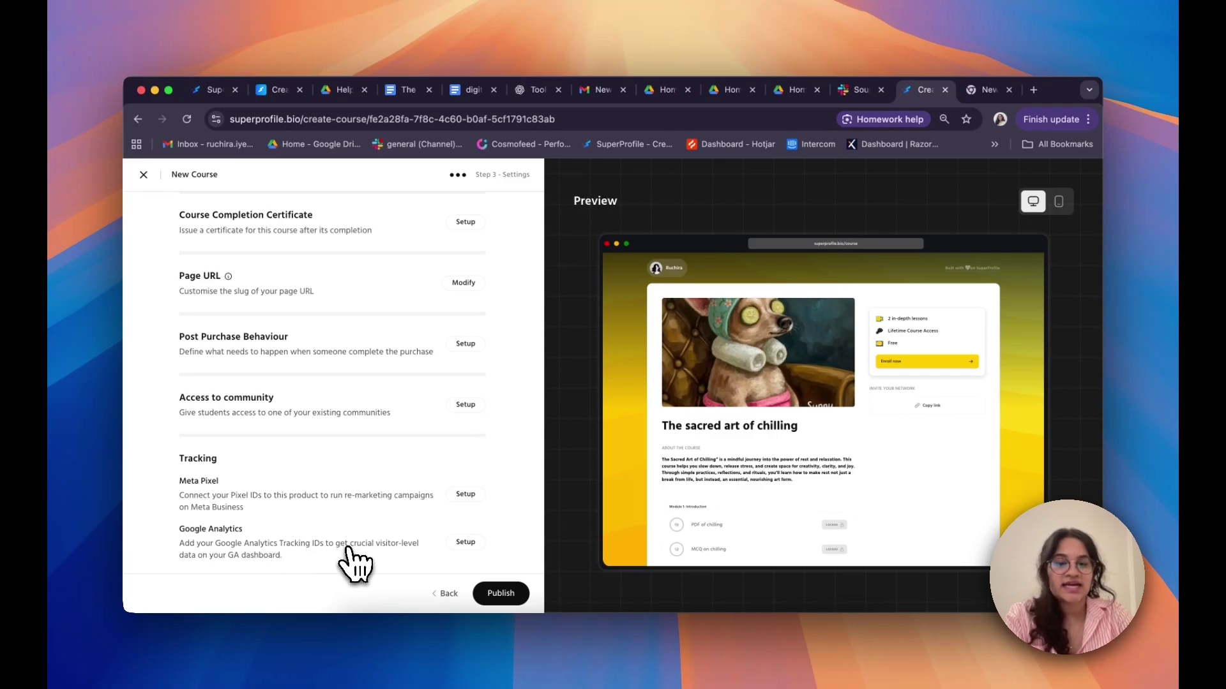
# - Publish 'The sacred art of chilling', which then appears on the Courses page at $0
pyautogui.click(493, 595)
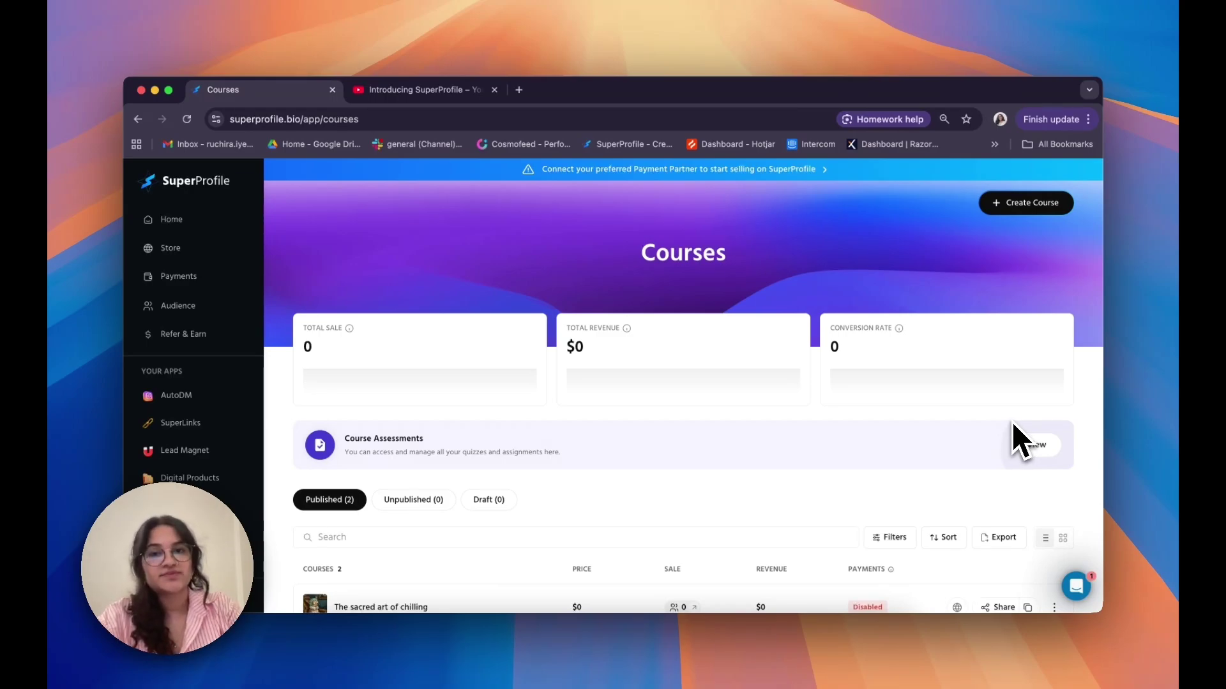
pyautogui.click(1035, 445)
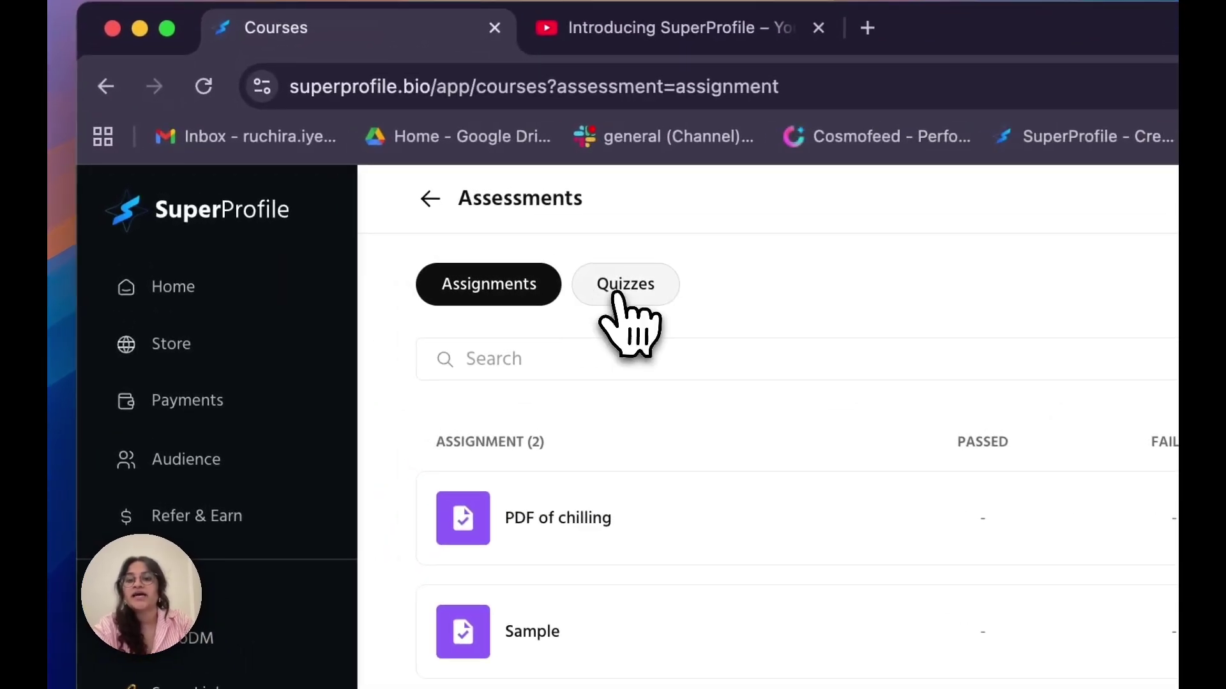
pyautogui.click(398, 217)
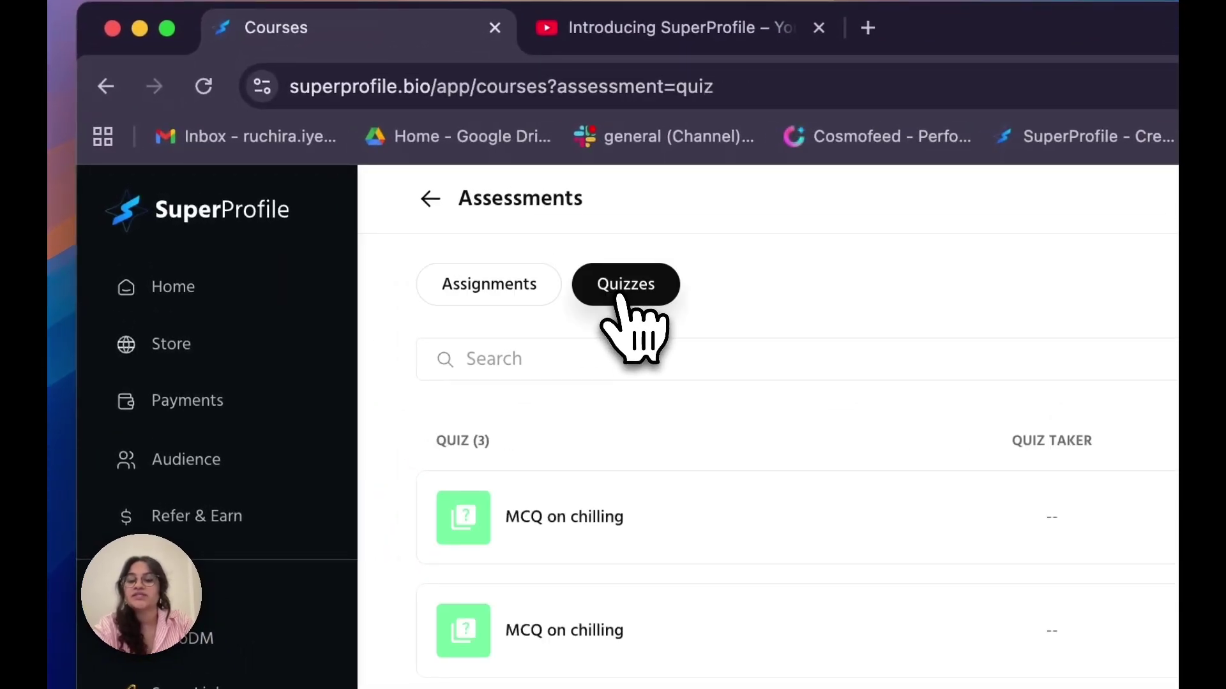
pyautogui.click(505, 283)
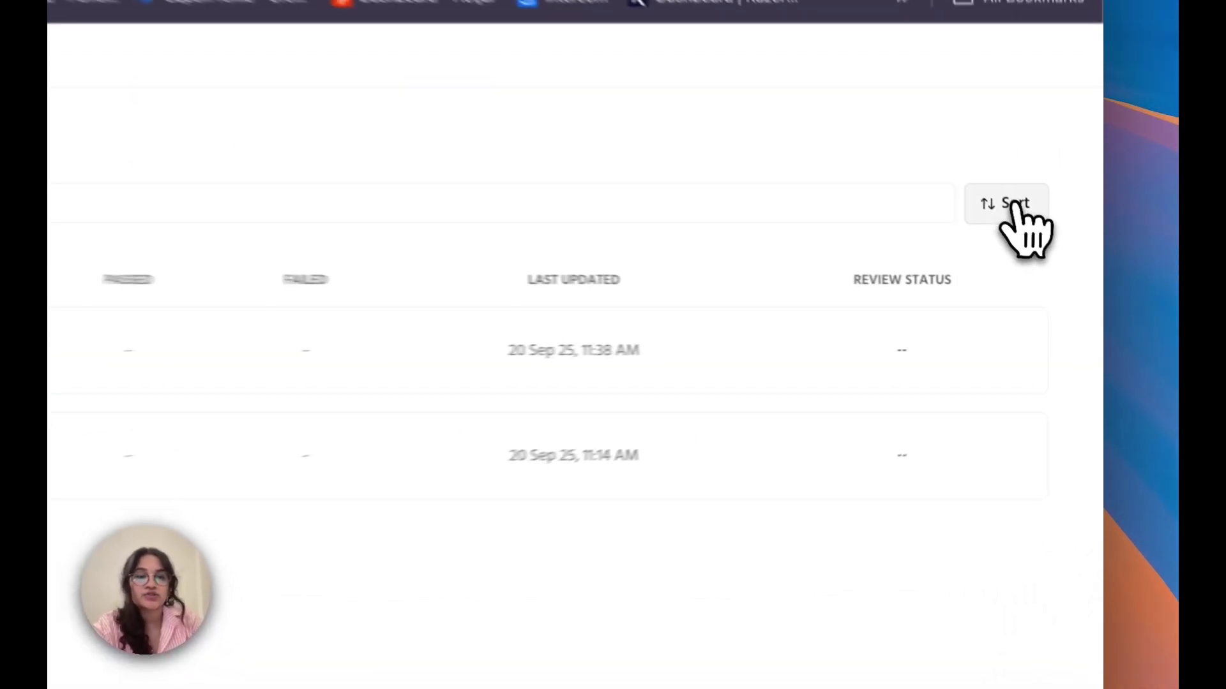
pyautogui.click(1050, 255)
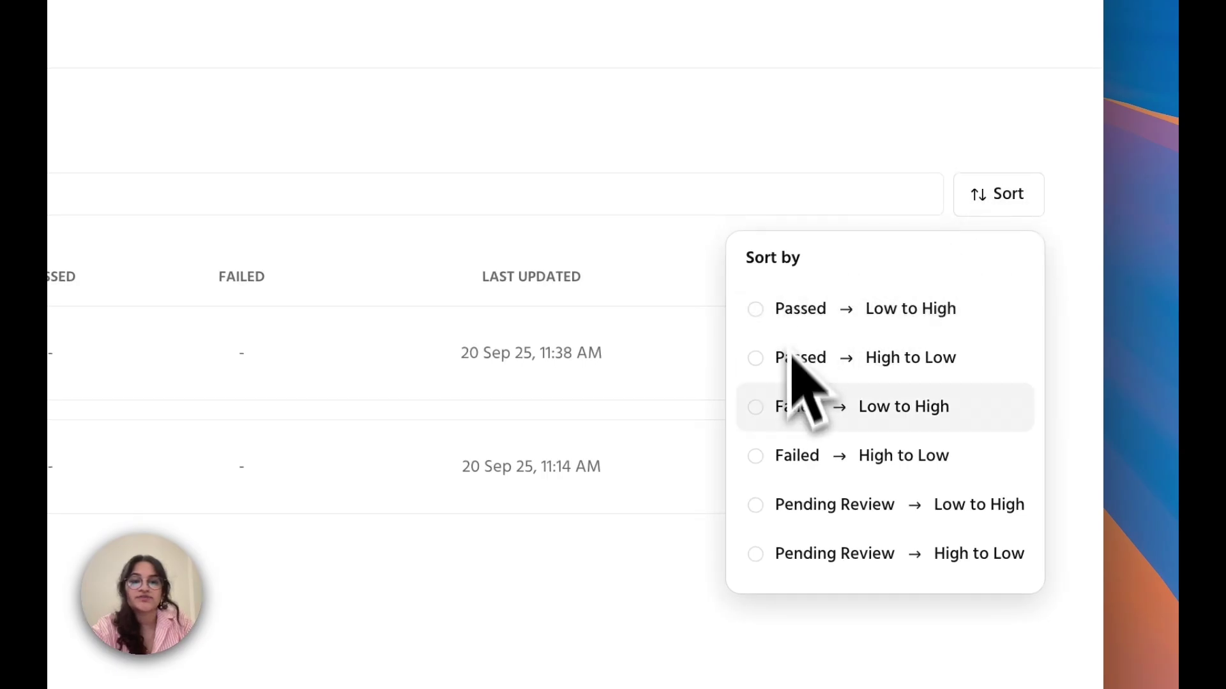
pyautogui.scroll(-2, 796, 506)
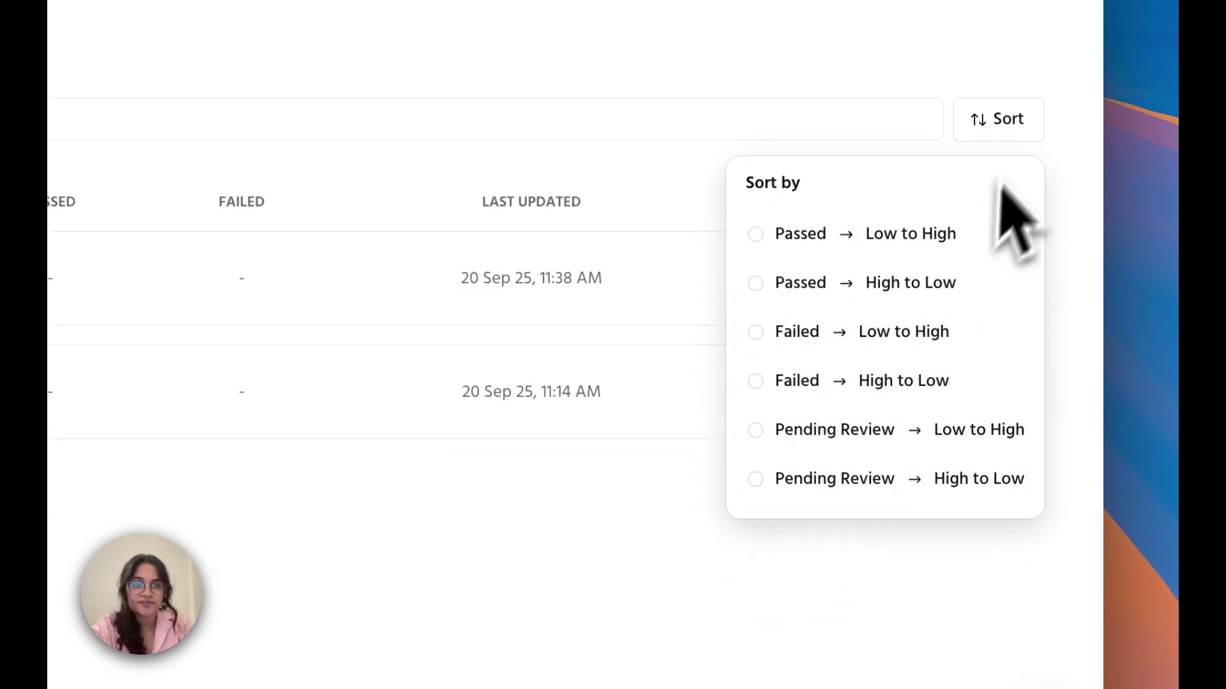
pyautogui.click(1012, 131)
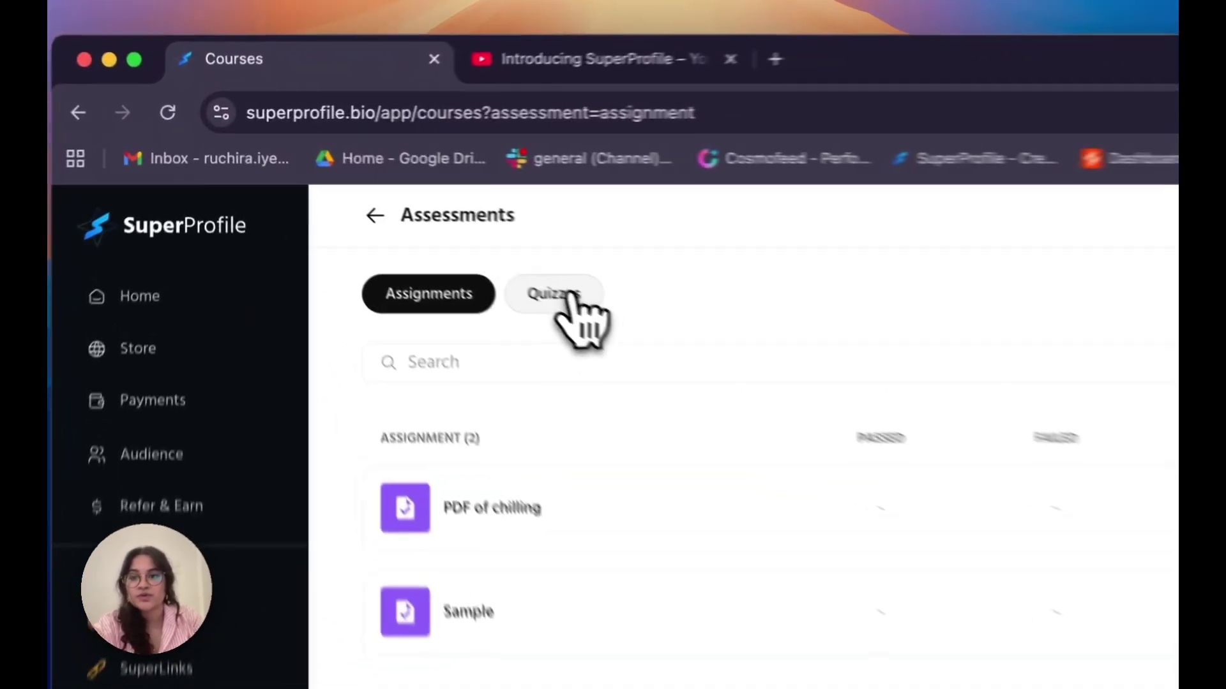
pyautogui.click(407, 218)
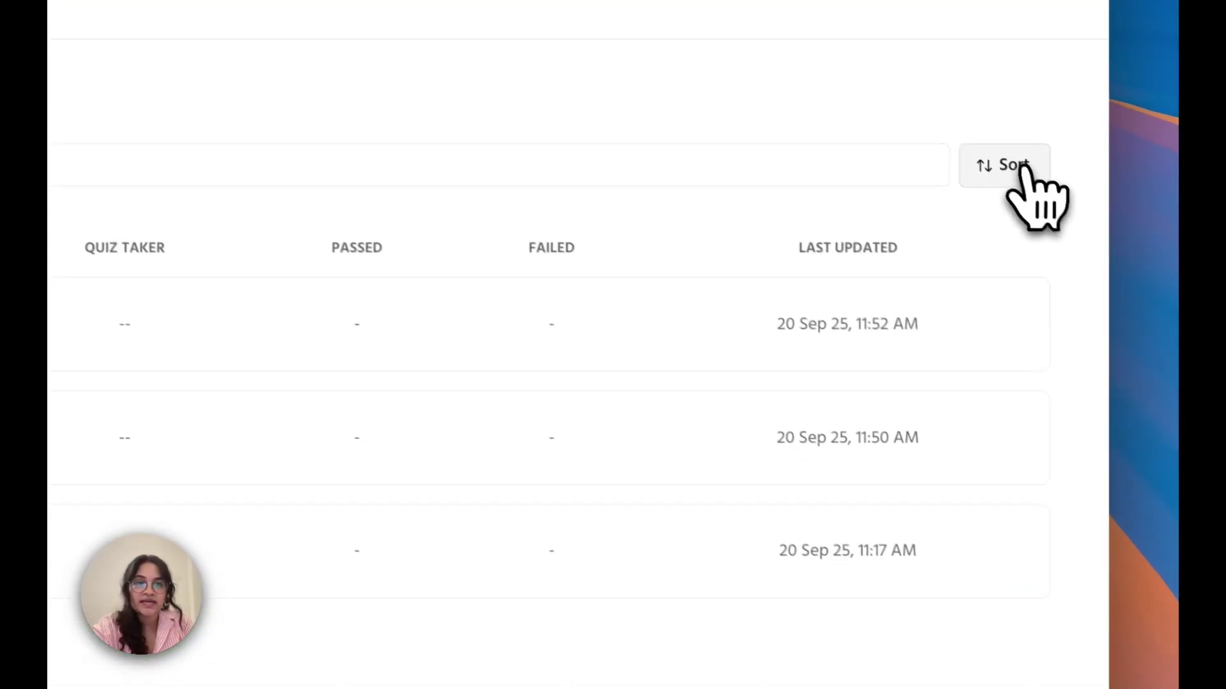
pyautogui.click(1225, 388)
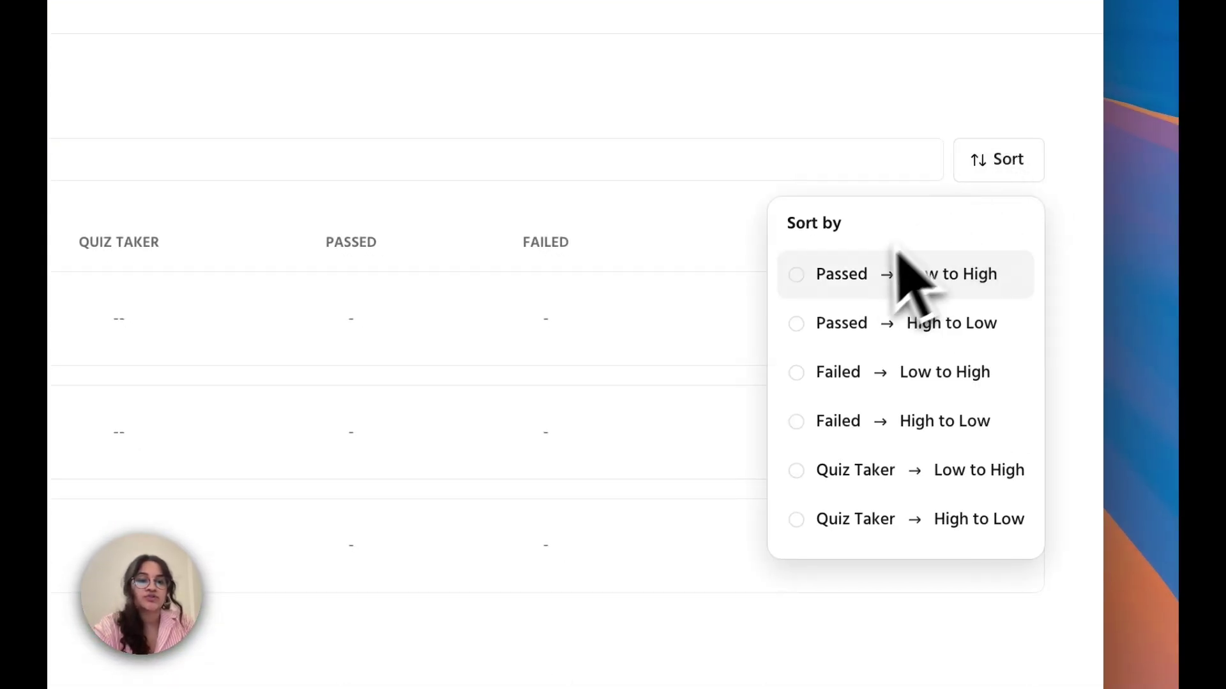
pyautogui.scroll(-1, 927, 404)
pyautogui.click(998, 152)
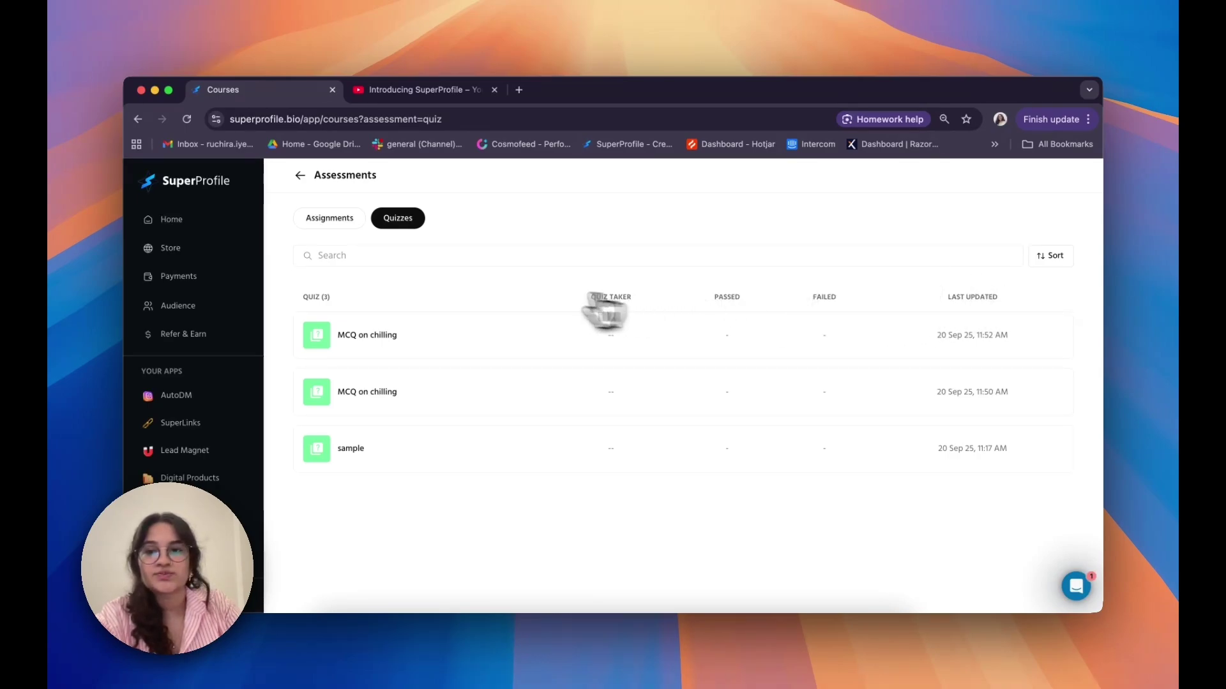
pyautogui.click(300, 175)
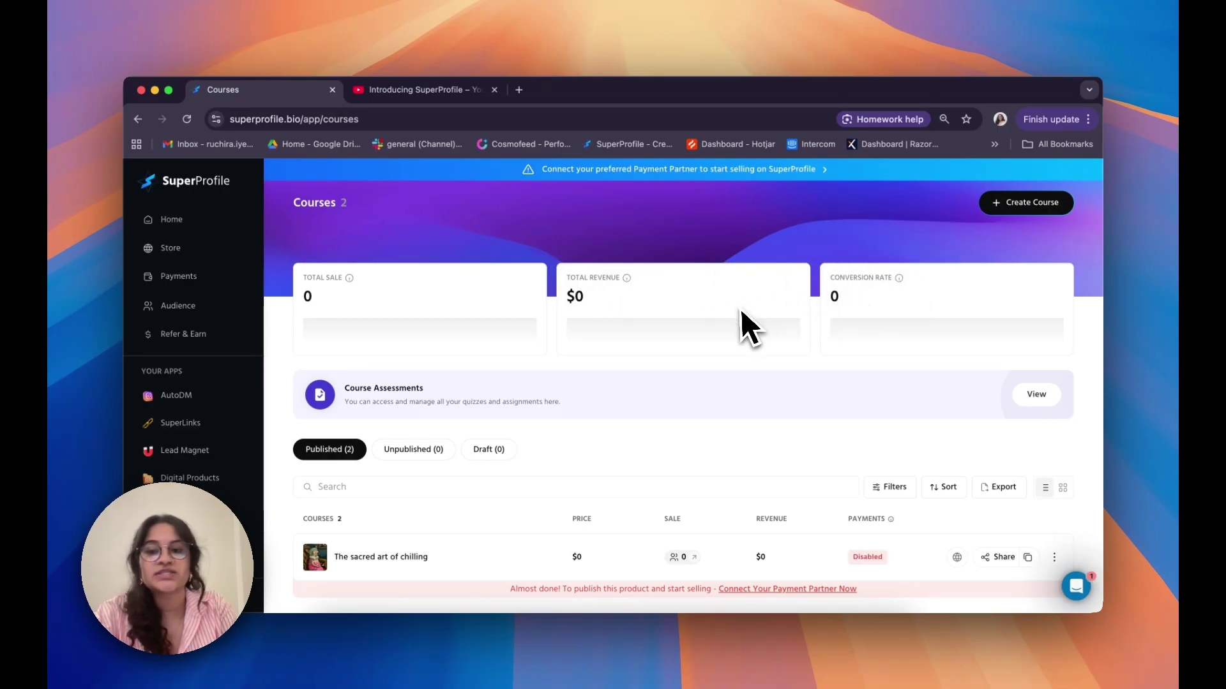
# - Try the search, filter and sort controls on the Courses list
pyautogui.scroll(-2, 739, 309)
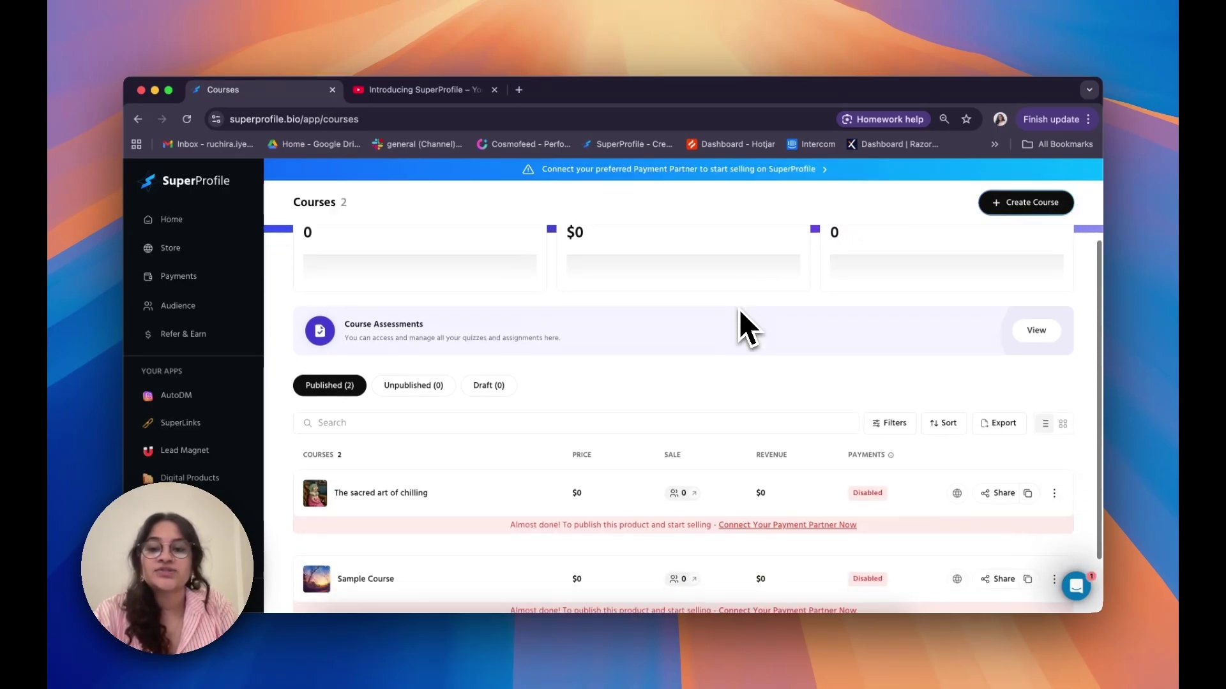
pyautogui.scroll(-1, 739, 309)
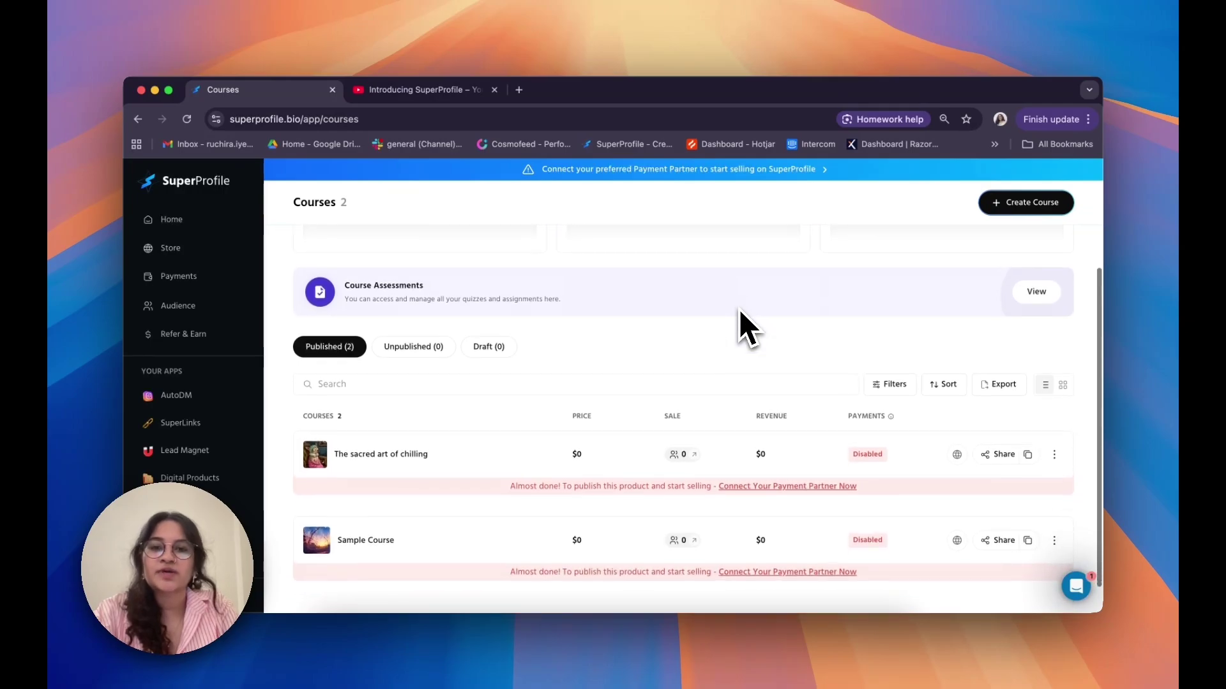
pyautogui.scroll(-1, 738, 309)
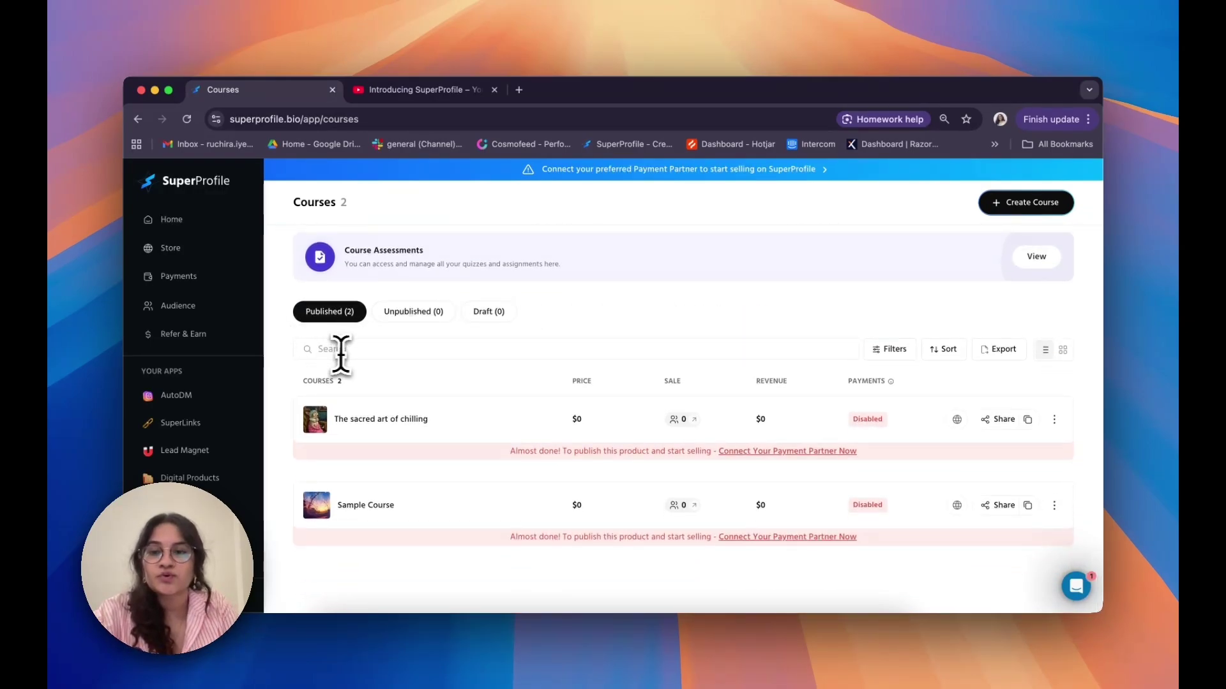
pyautogui.click(341, 349)
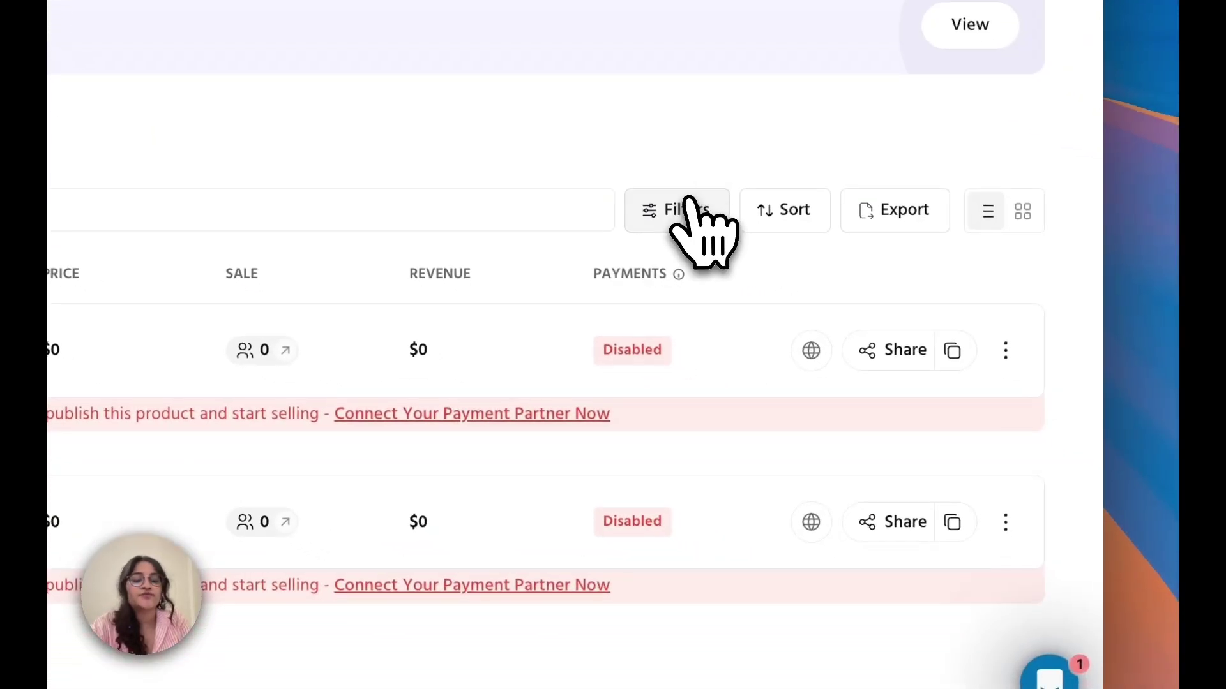
pyautogui.click(1053, 342)
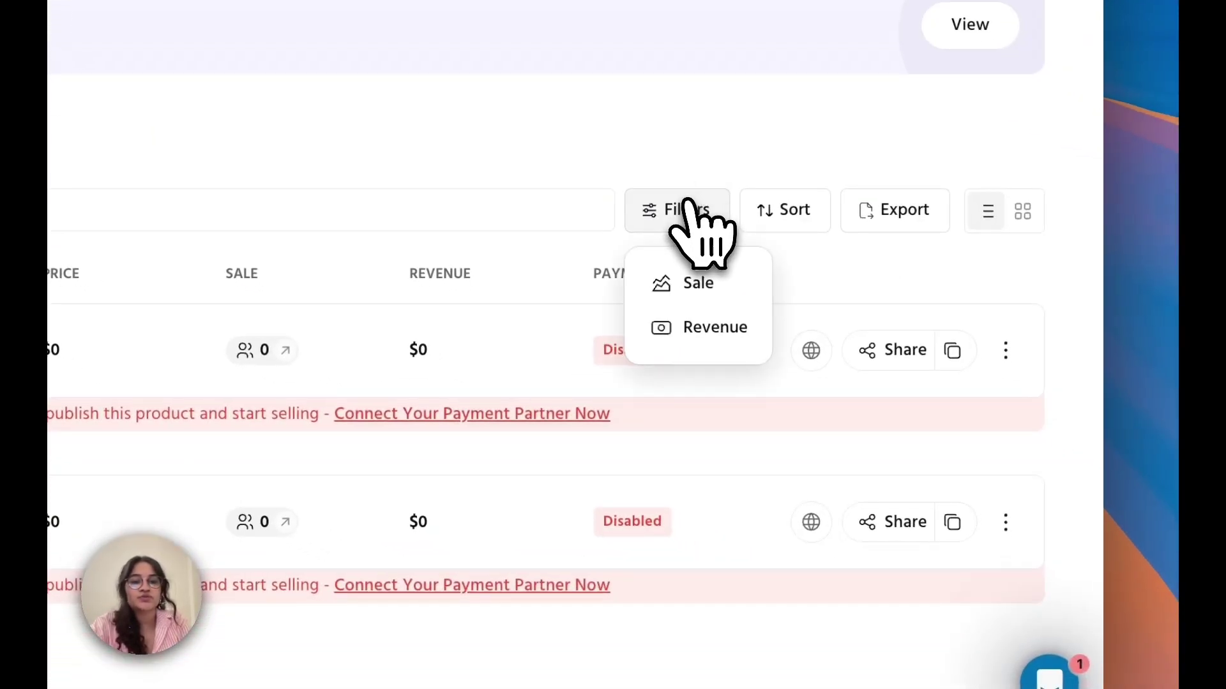
pyautogui.click(804, 174)
pyautogui.click(802, 213)
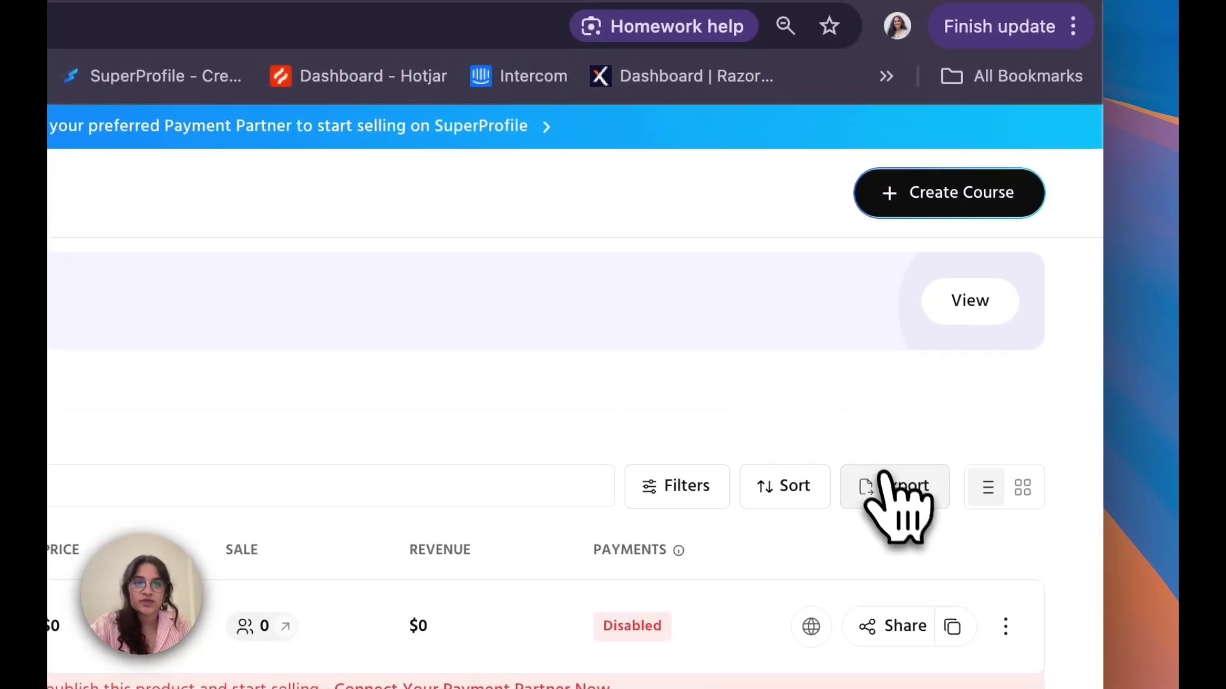
# - Export the courses list by e-mail, dismiss the 24-hour notice, and toggle grid and list views
pyautogui.click(890, 491)
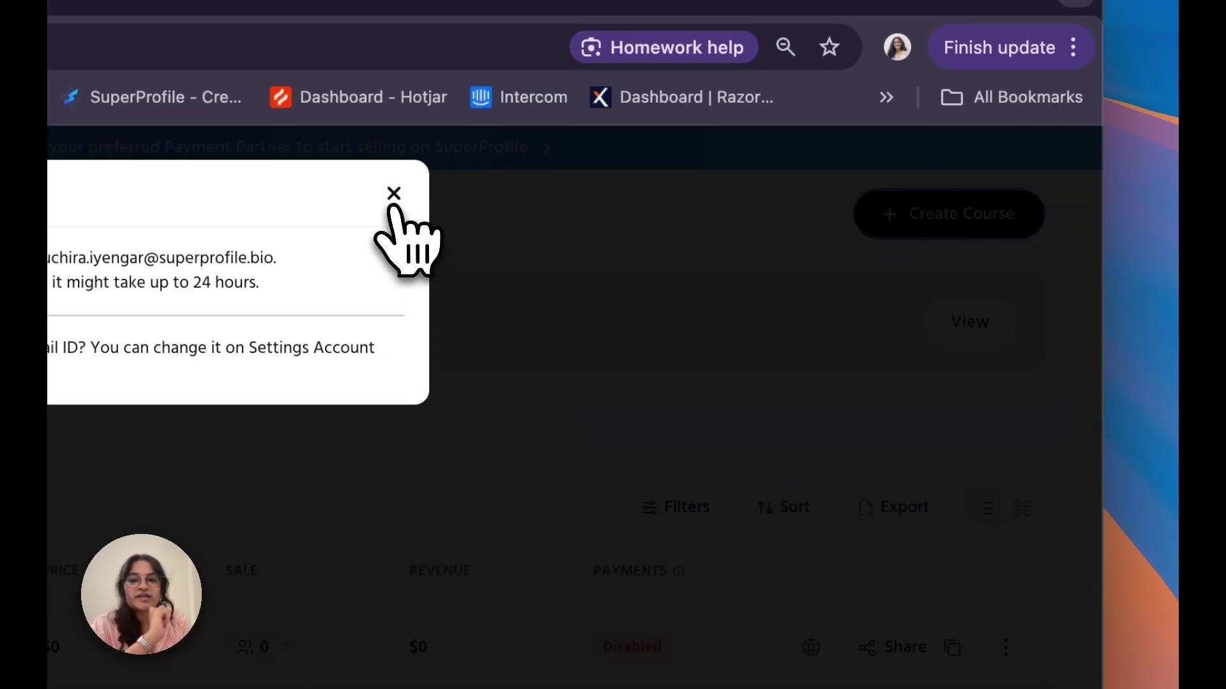
pyautogui.click(394, 203)
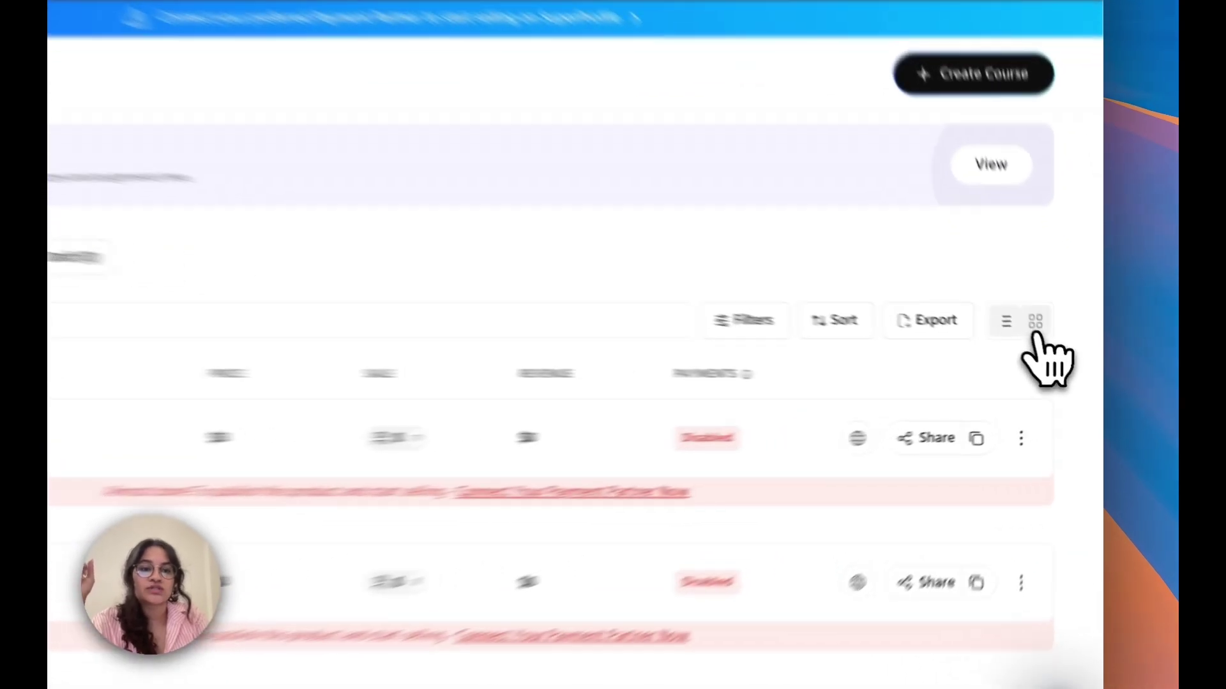
pyautogui.click(1062, 350)
pyautogui.click(1047, 353)
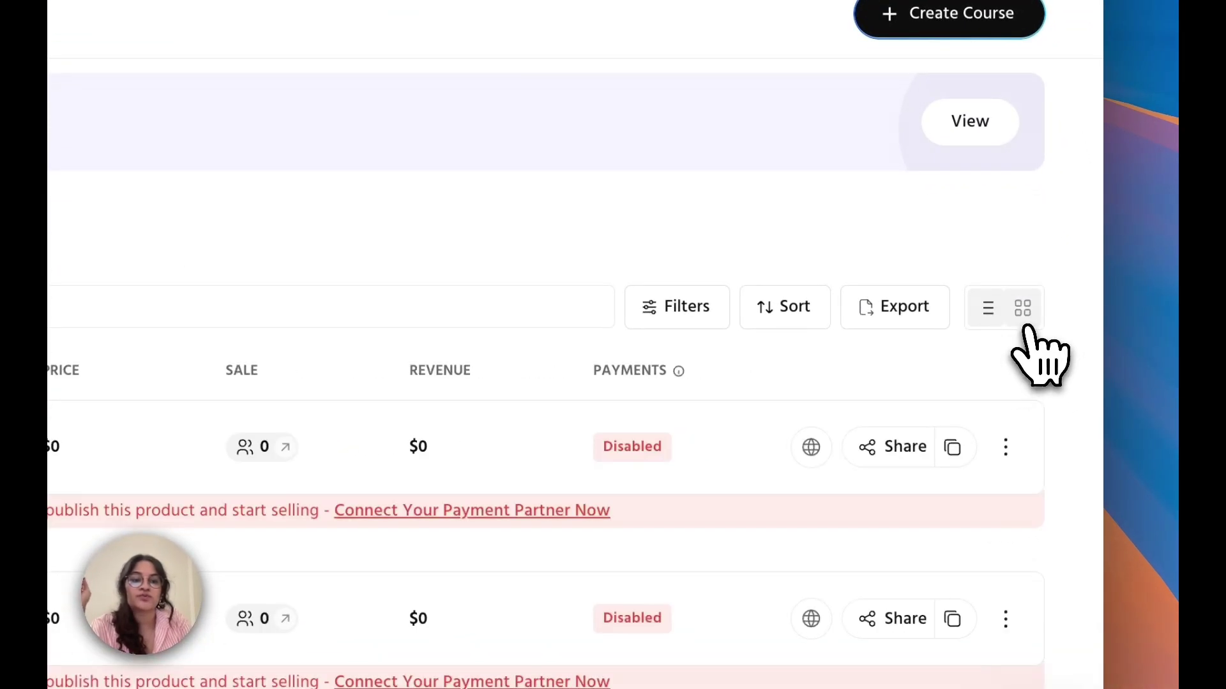